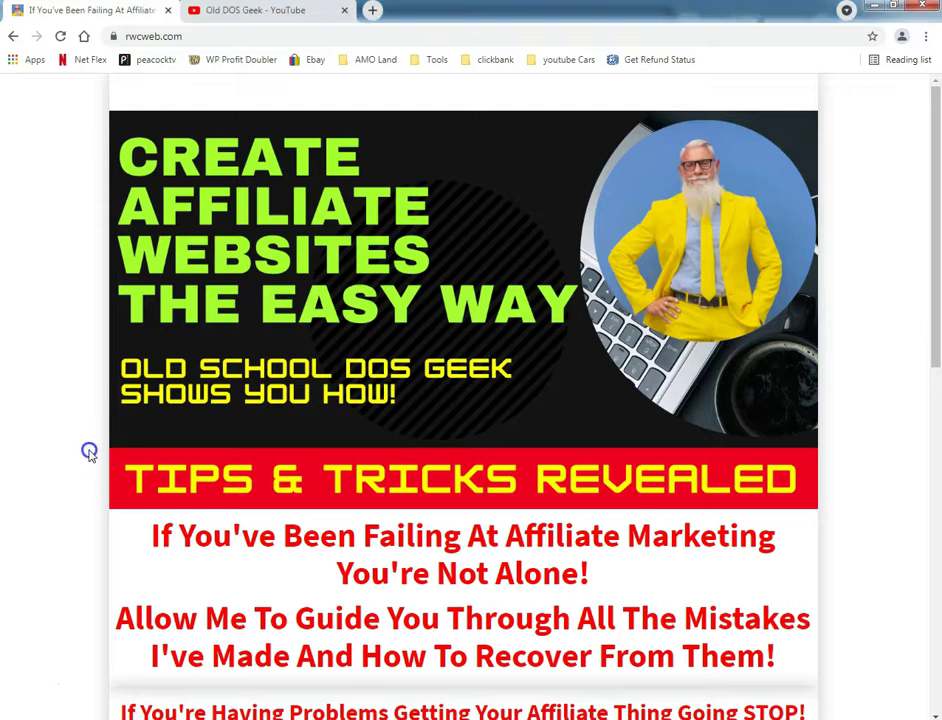
Look over the rwcweb.com landing page and browse the uploaded videos on the Old DOS Geek YouTube channel.
scroll(88, 459, "down", 1)
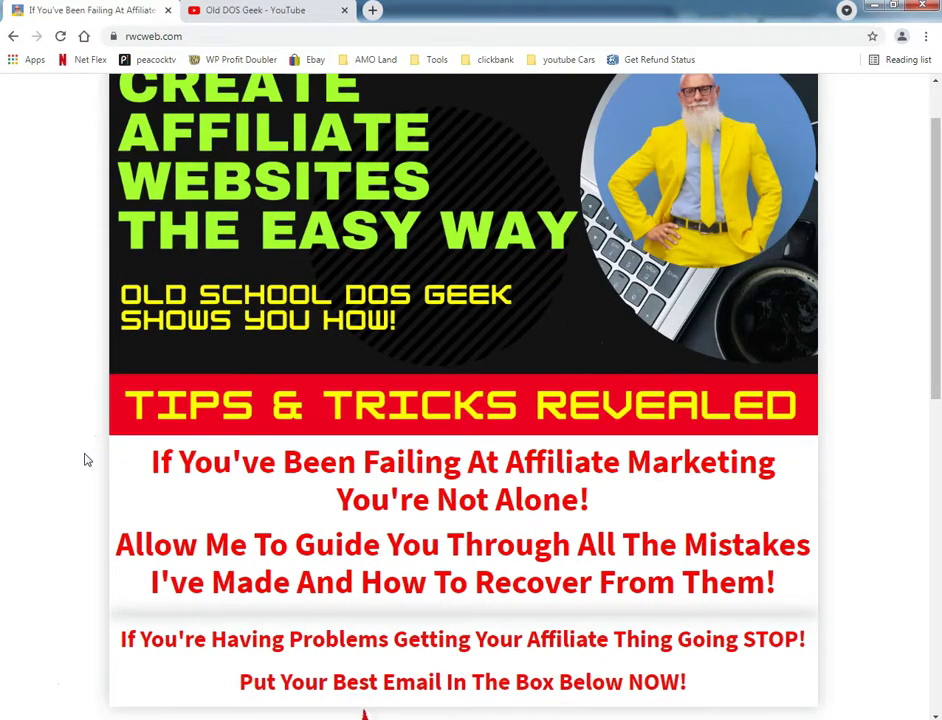
scroll(86, 460, "down", 2)
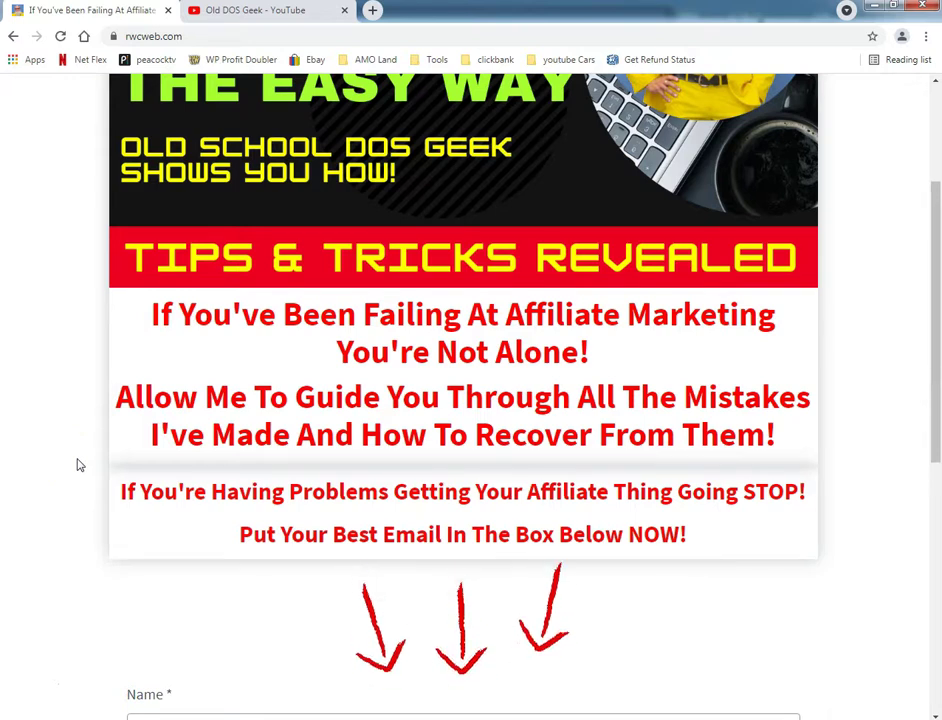
scroll(80, 465, "down", 3)
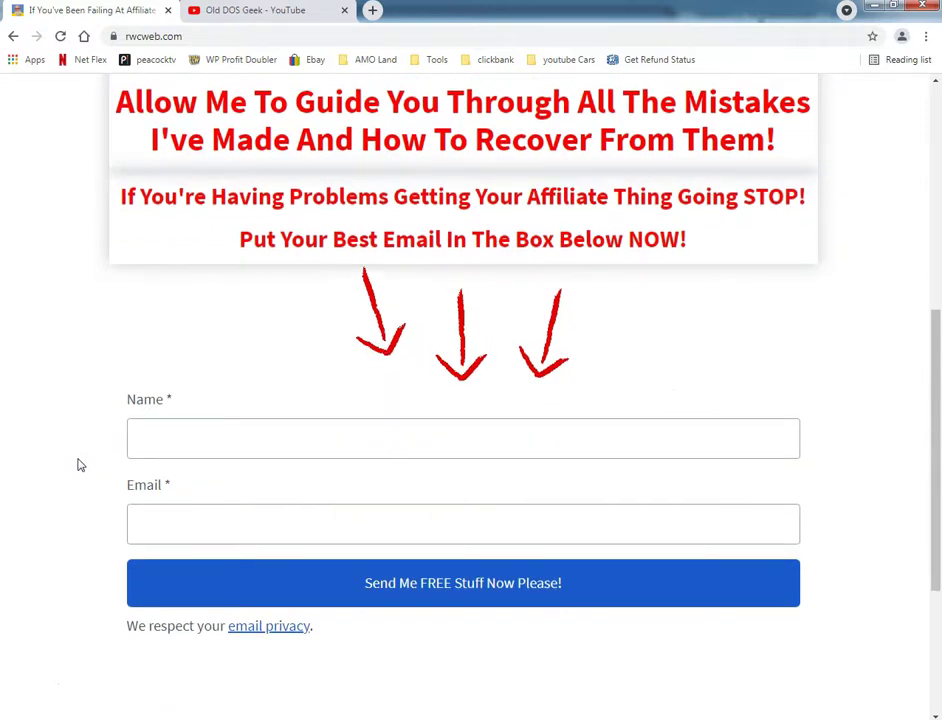
scroll(71, 452, "up", 2)
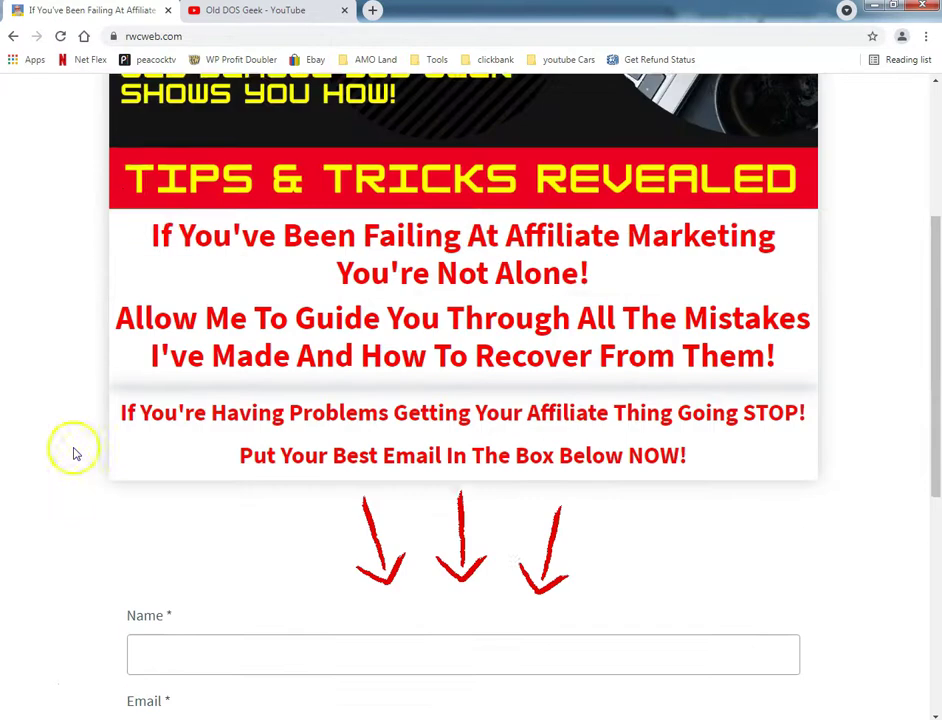
left_click(258, 14)
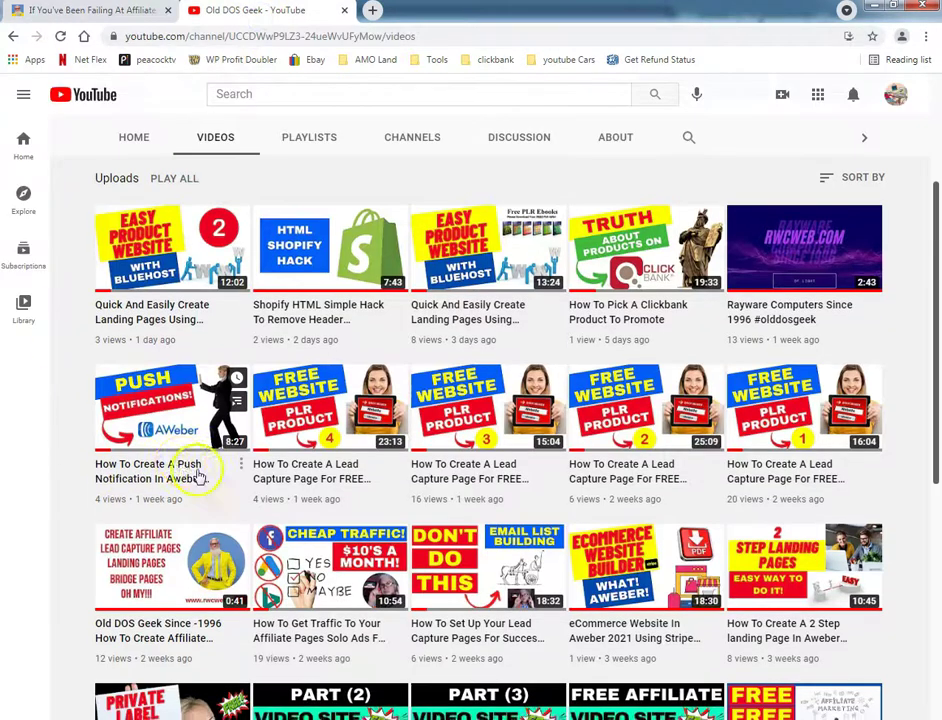
scroll(200, 473, "down", 2)
scroll(198, 478, "down", 2)
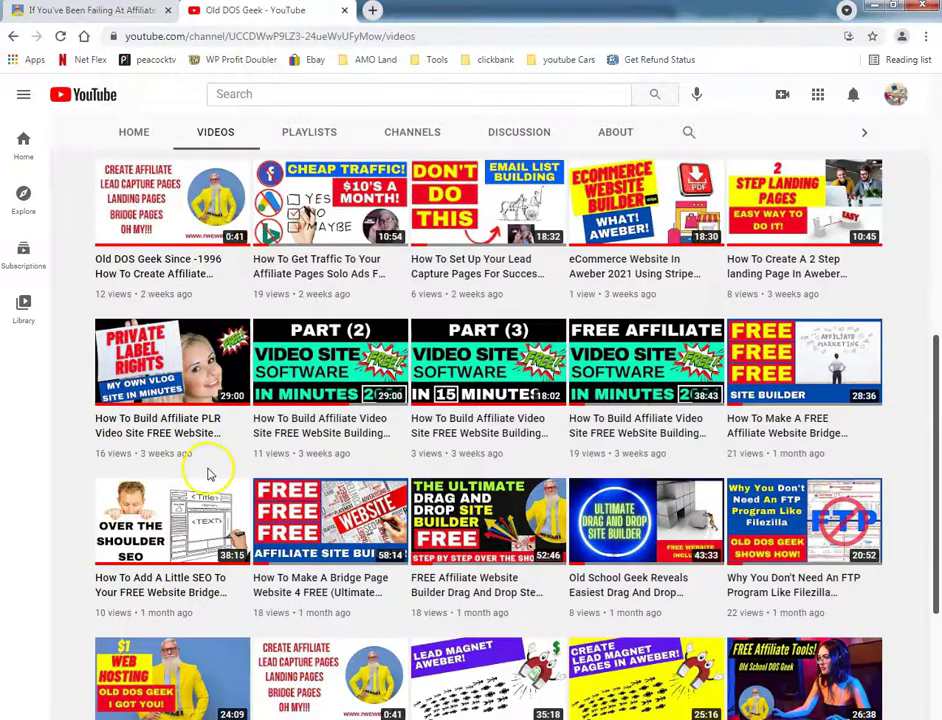
mouse_move(204, 444)
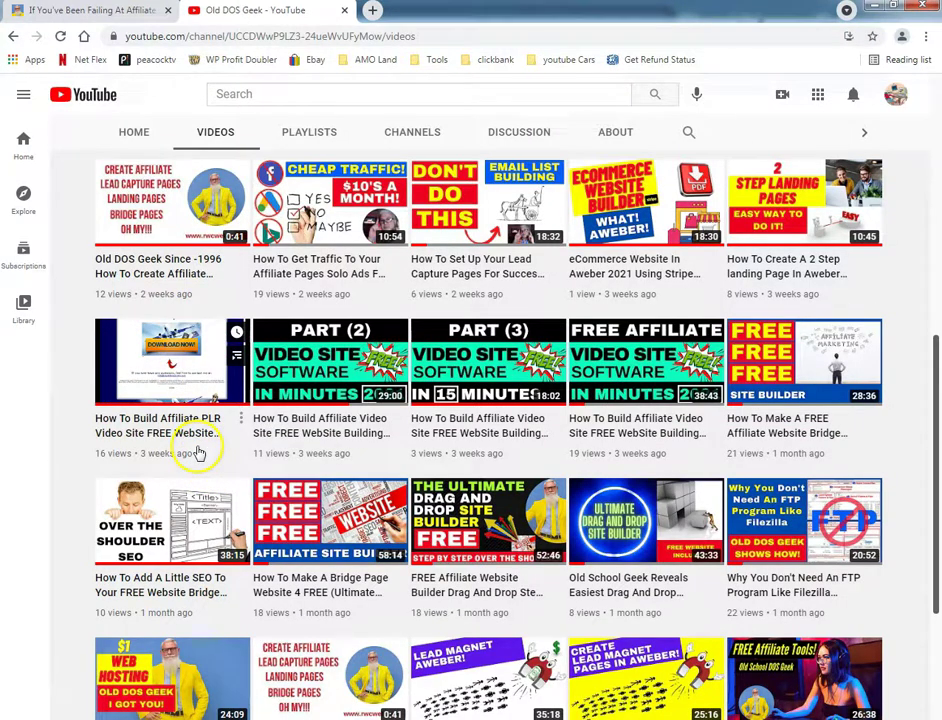
scroll(198, 453, "down", 3)
scroll(588, 510, "up", 2)
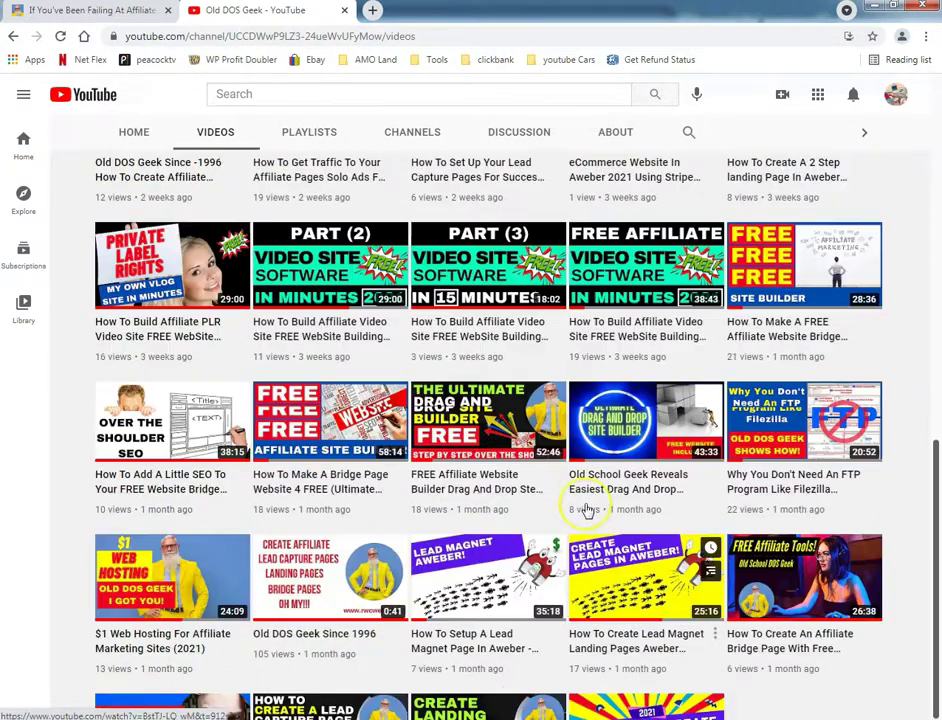
scroll(591, 505, "up", 3)
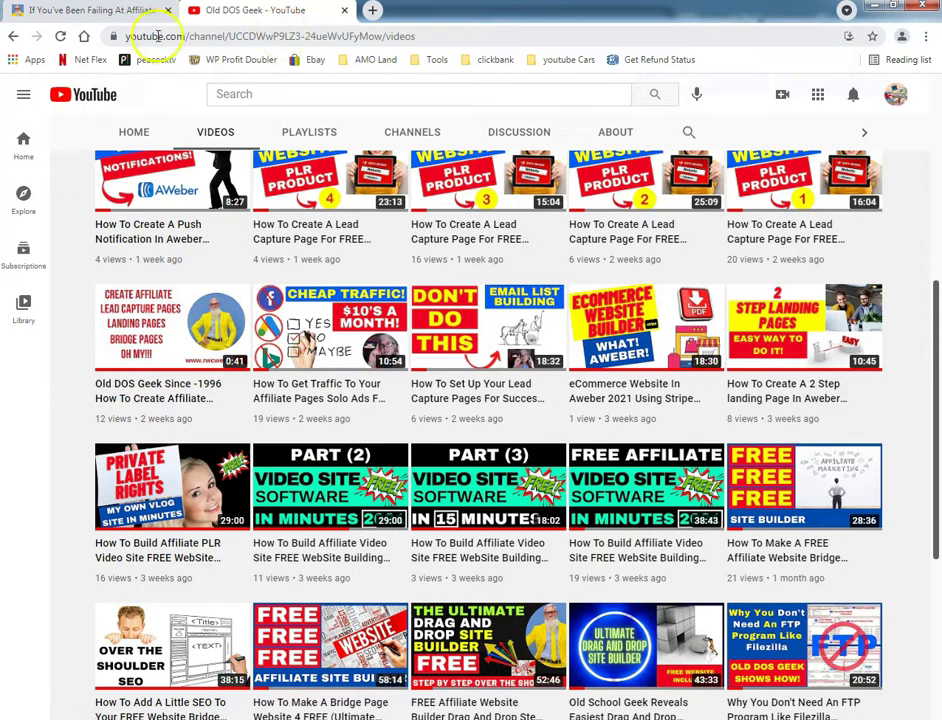
Find Canva through a web search in a new browser tab, open its site and log in.
left_click(376, 12)
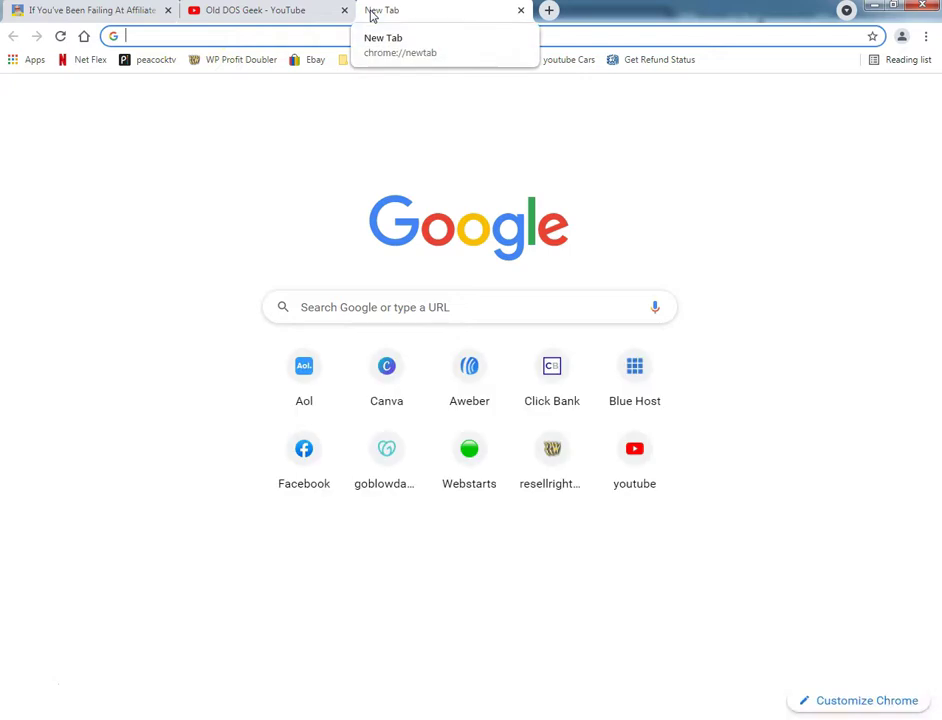
type("cavn")
type("a")
key("BackSpace")
type("na")
key("Return")
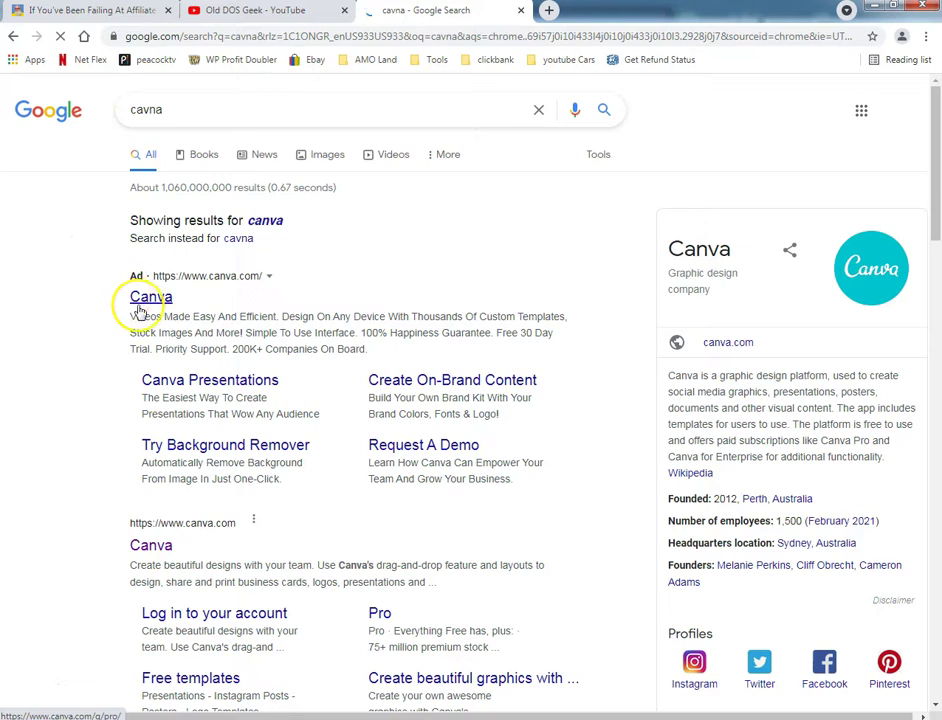
left_click(143, 307)
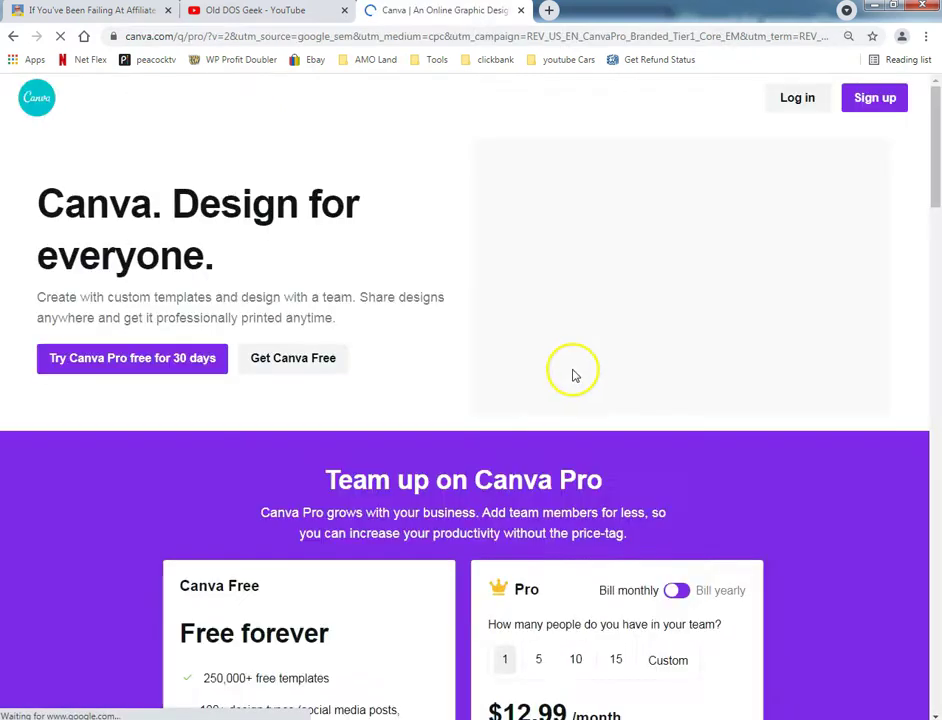
left_click(812, 100)
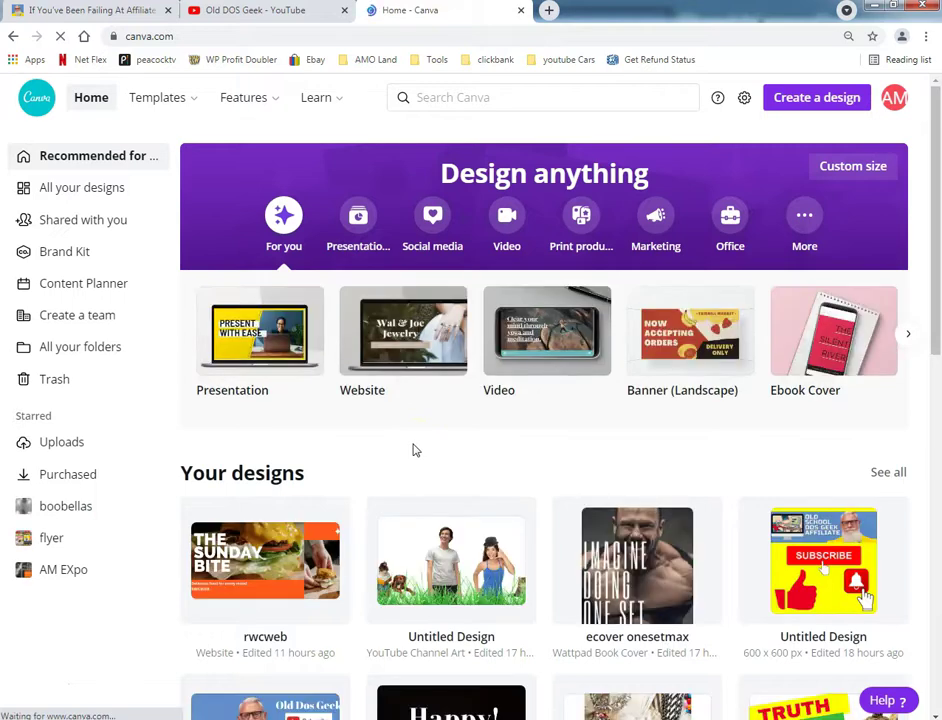
left_click(400, 459)
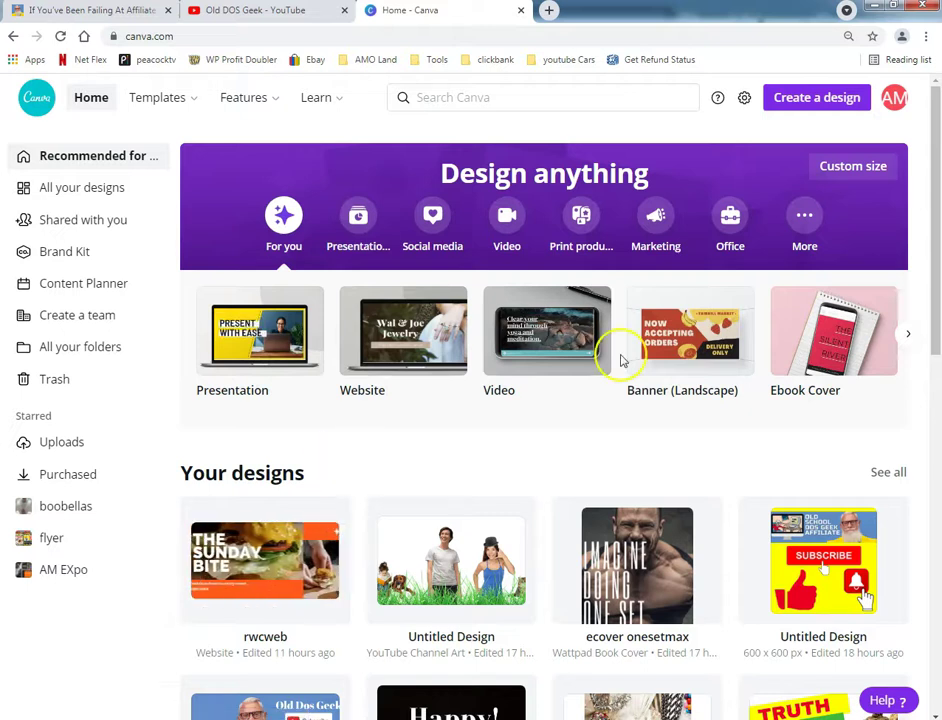
Create a new blank design of the Website type.
left_click(822, 102)
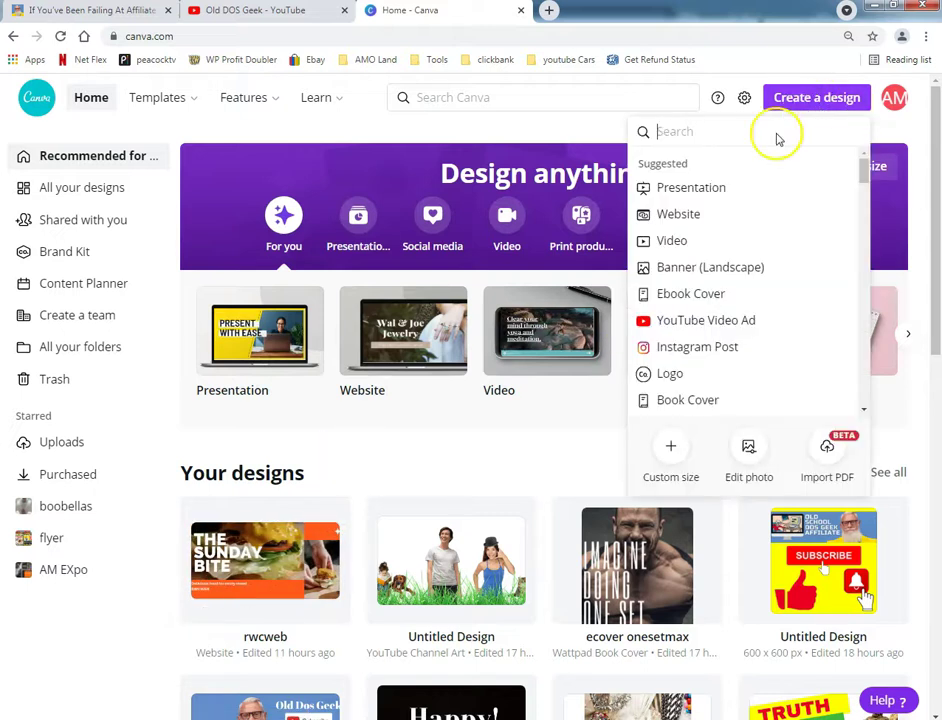
left_click(670, 213)
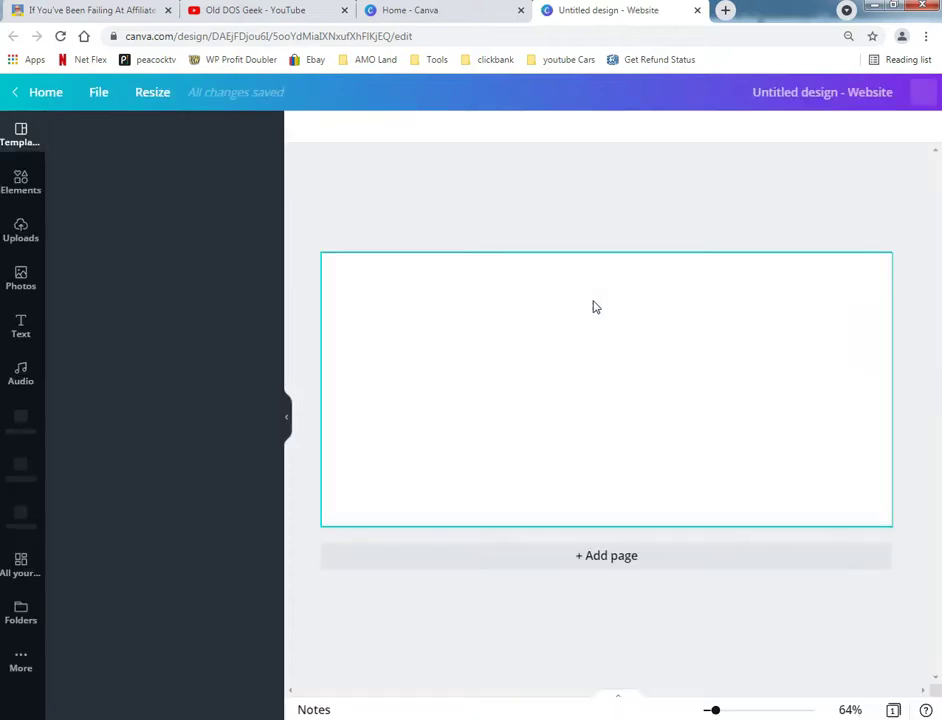
left_click(596, 295)
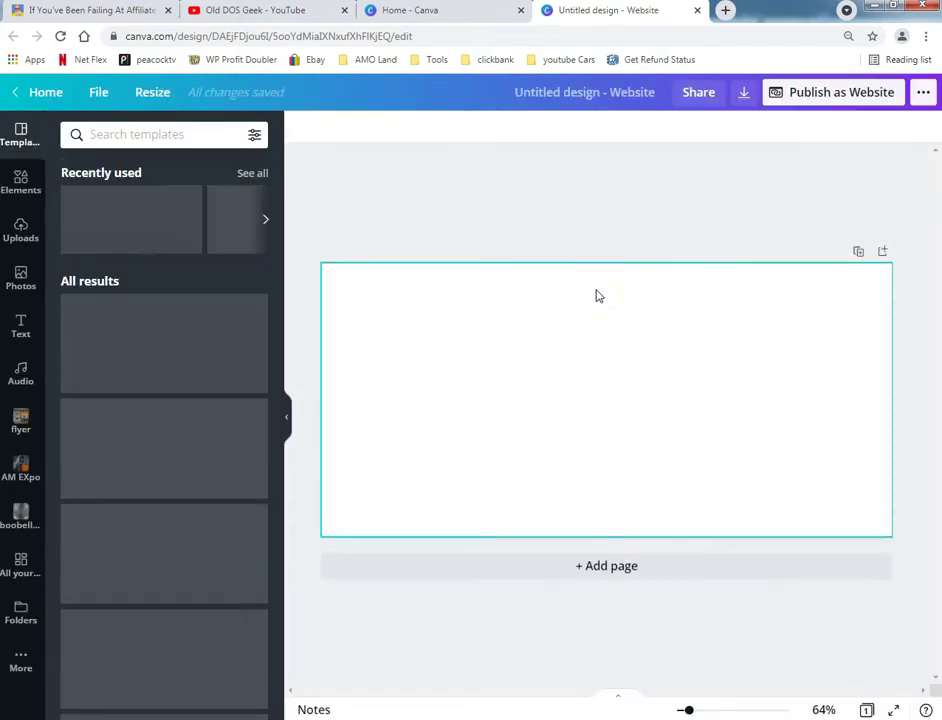
Browse the suggested website templates and search them for "affiliate".
scroll(120, 365, "down", 7)
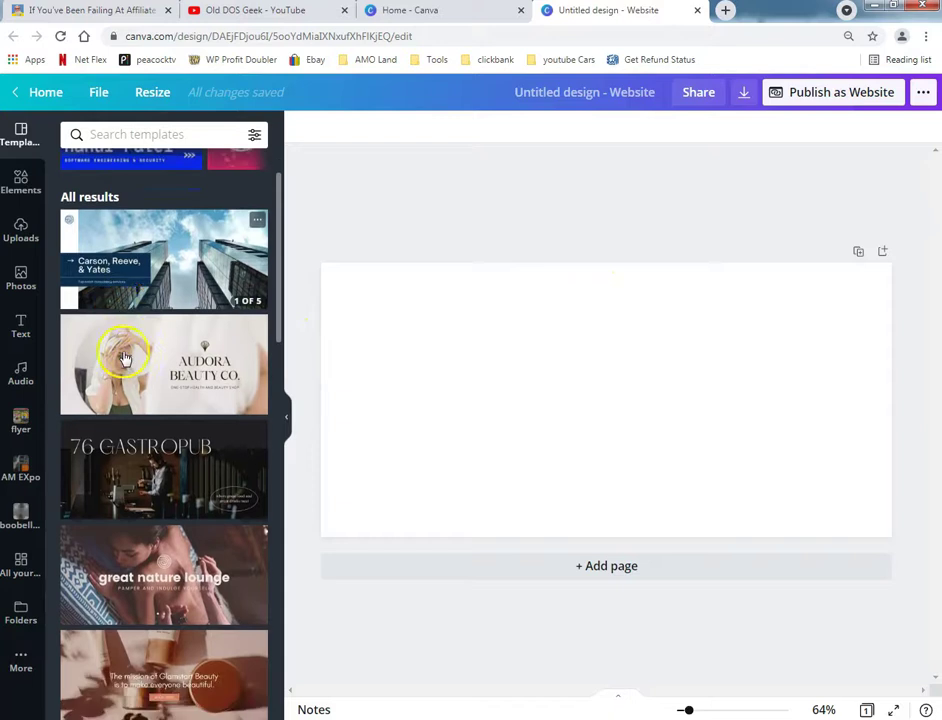
scroll(118, 380, "down", 1)
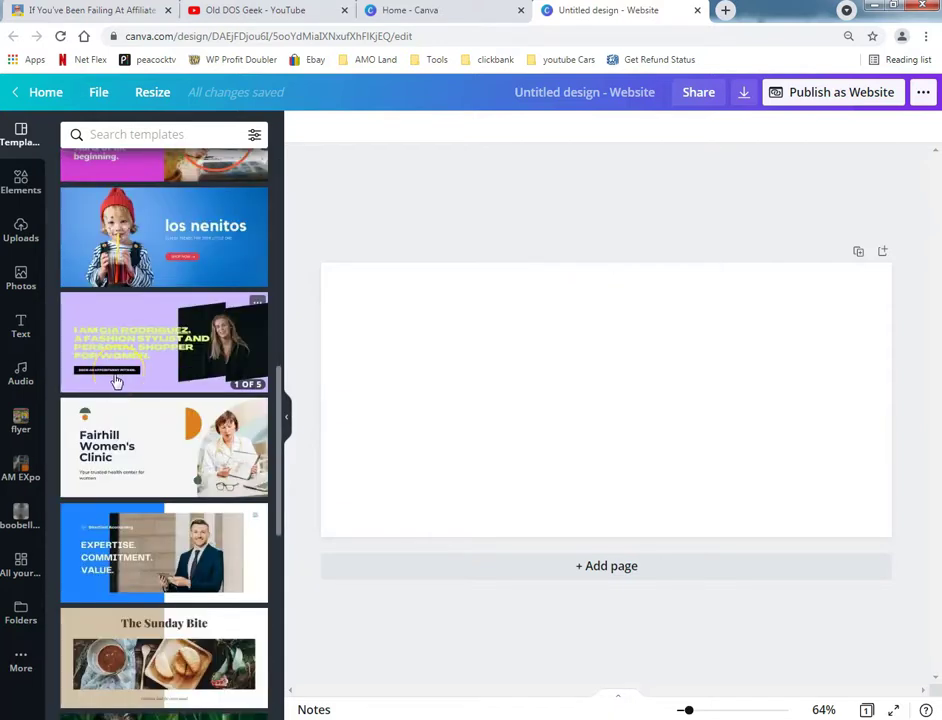
scroll(132, 370, "down", 3)
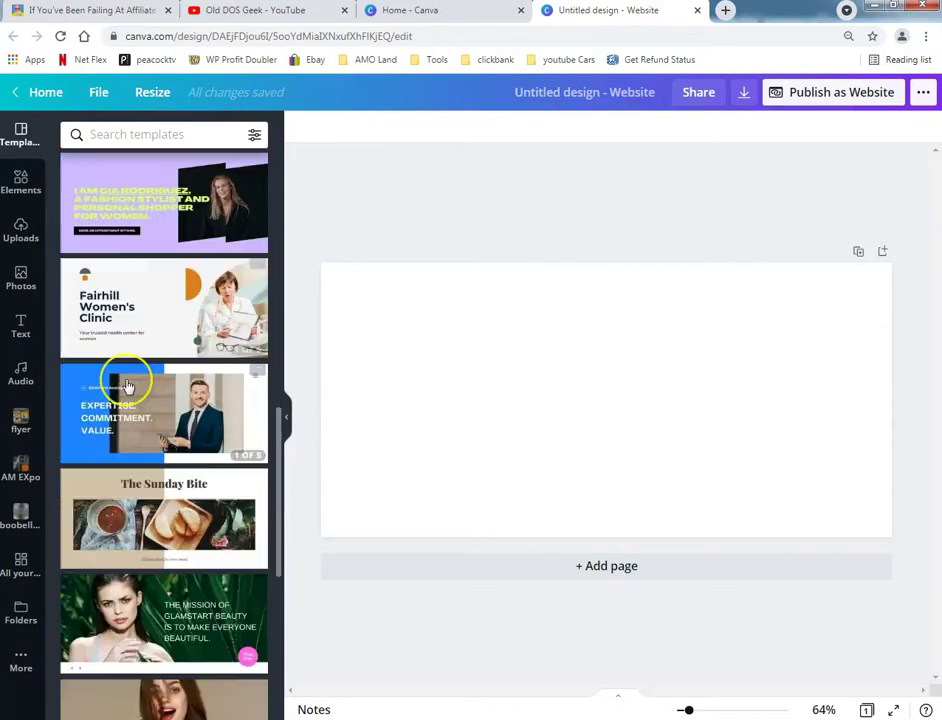
scroll(126, 384, "down", 3)
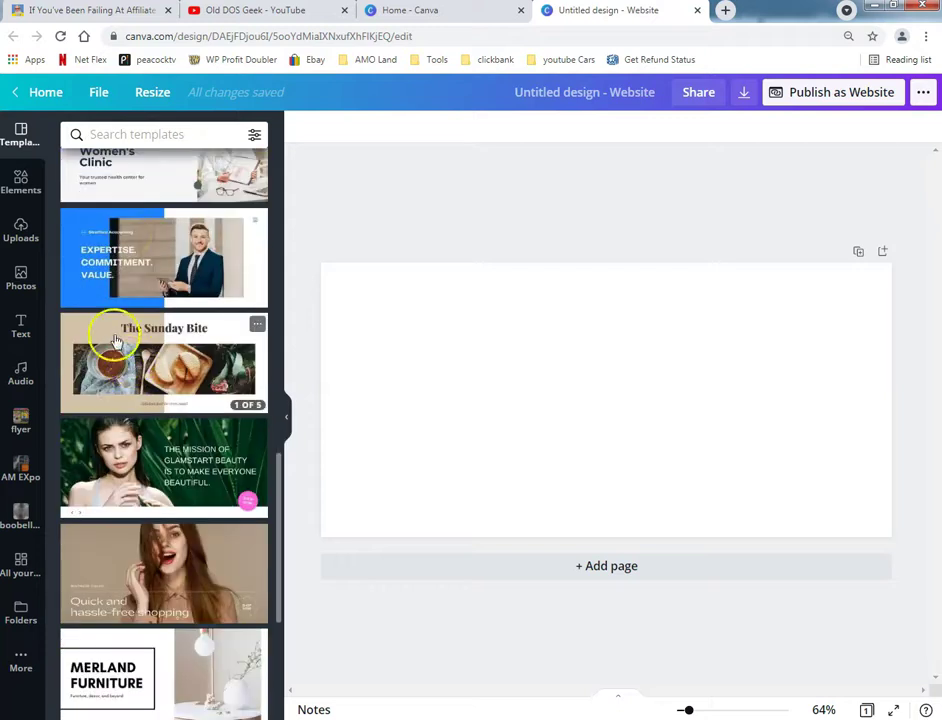
left_click(174, 140)
left_click(171, 157)
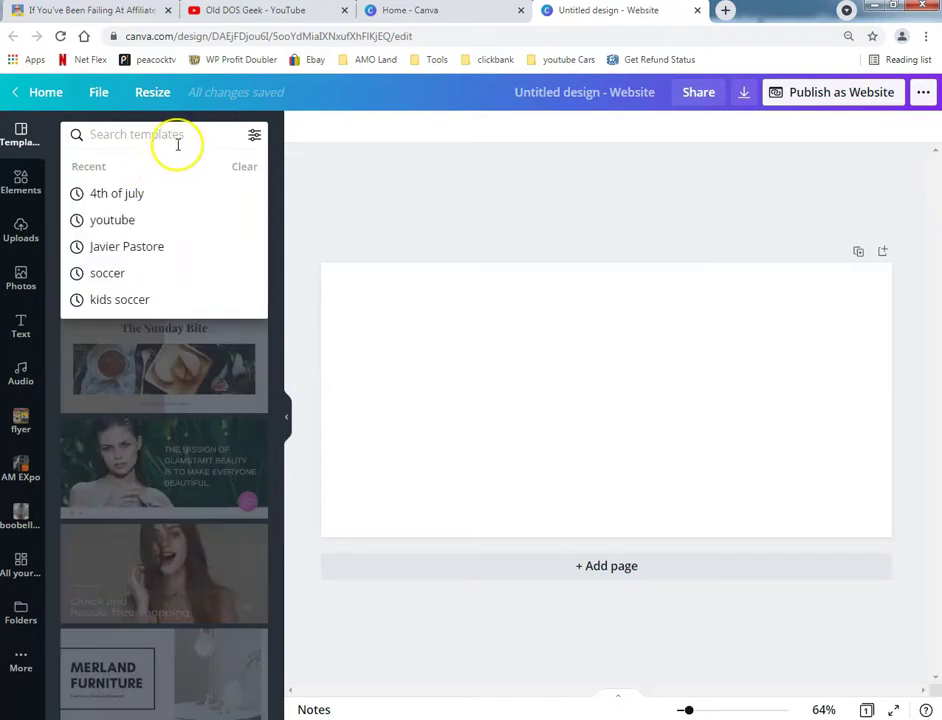
type("a")
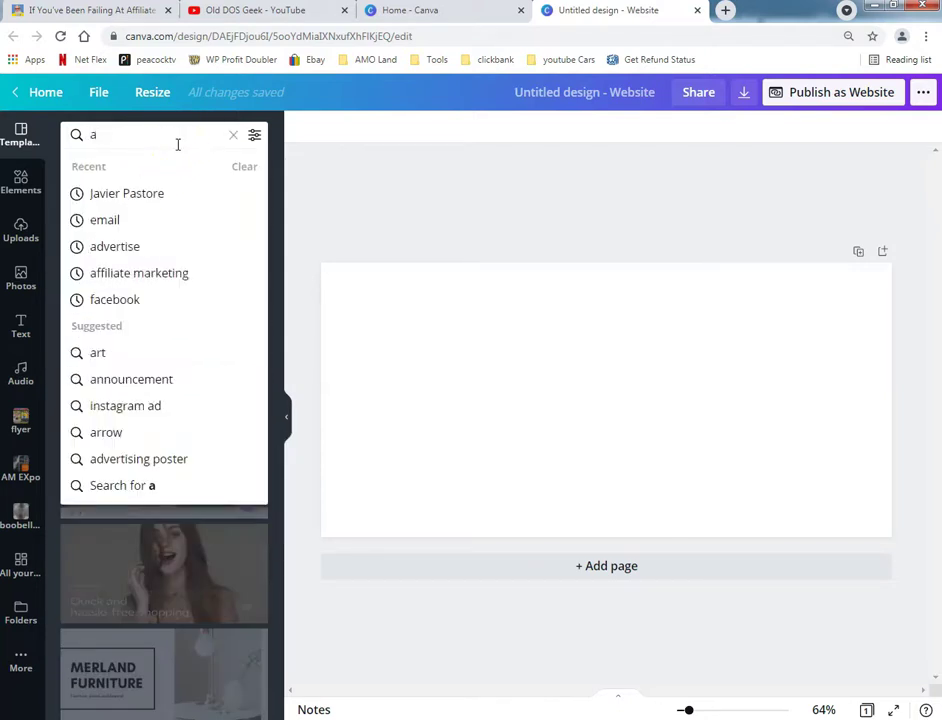
type("ffiliate")
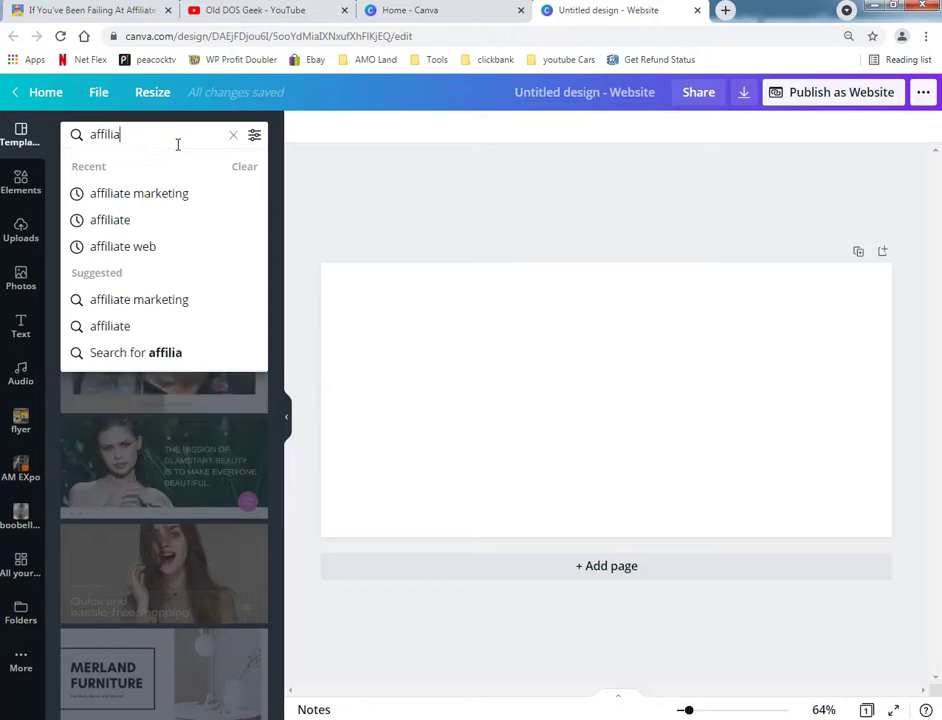
key("Return")
Apply all 5 pages of the Orange Bold & Modern Burger Food Website template ("The Sunday Bite") to the design.
scroll(88, 350, "down", 2)
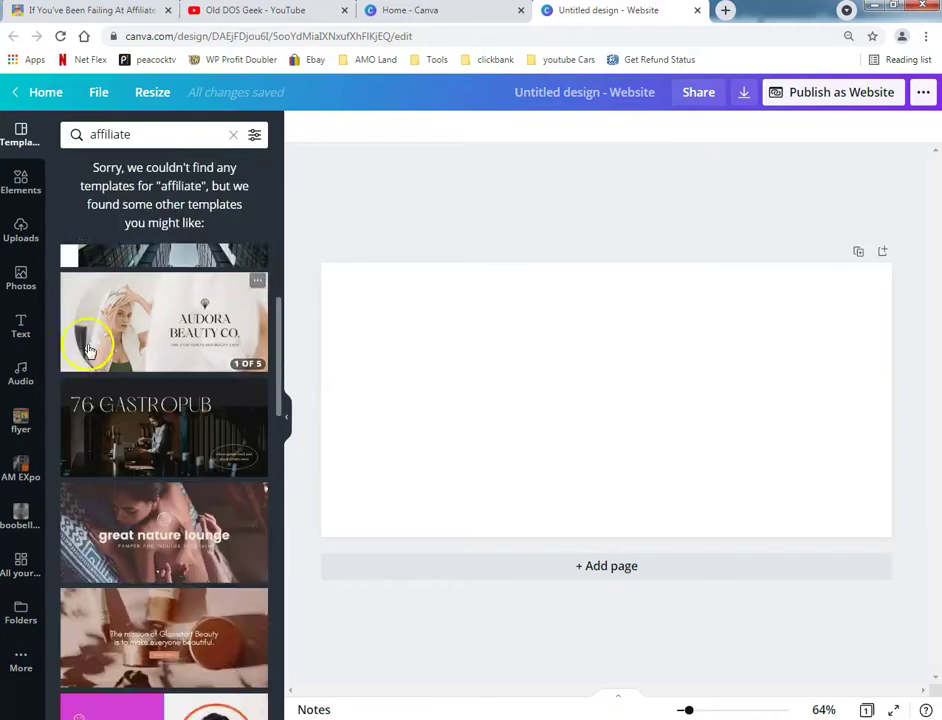
scroll(95, 360, "down", 5)
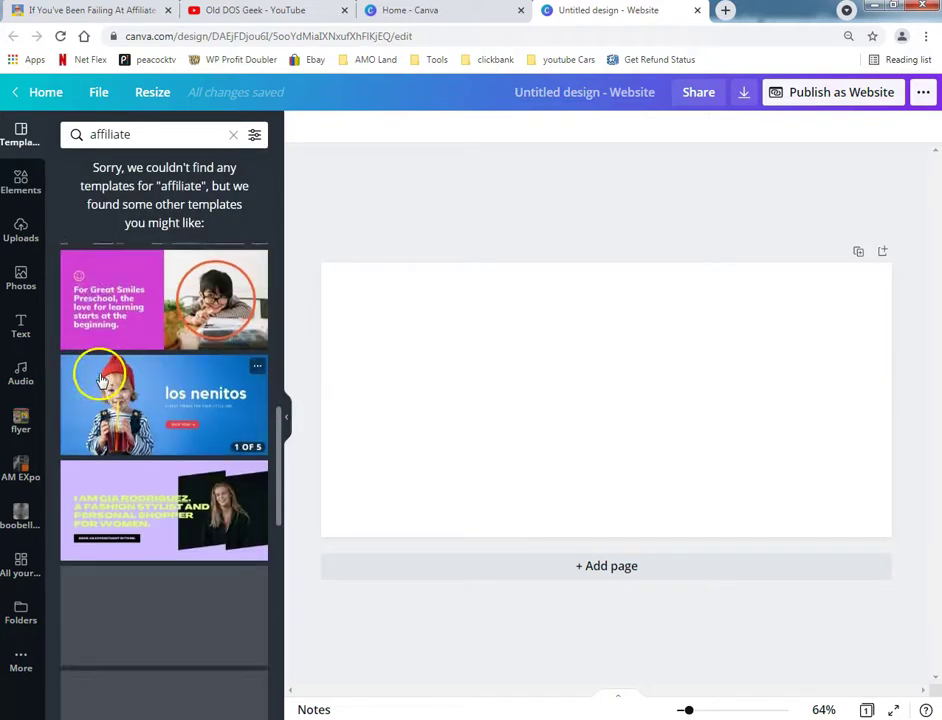
scroll(110, 390, "down", 2)
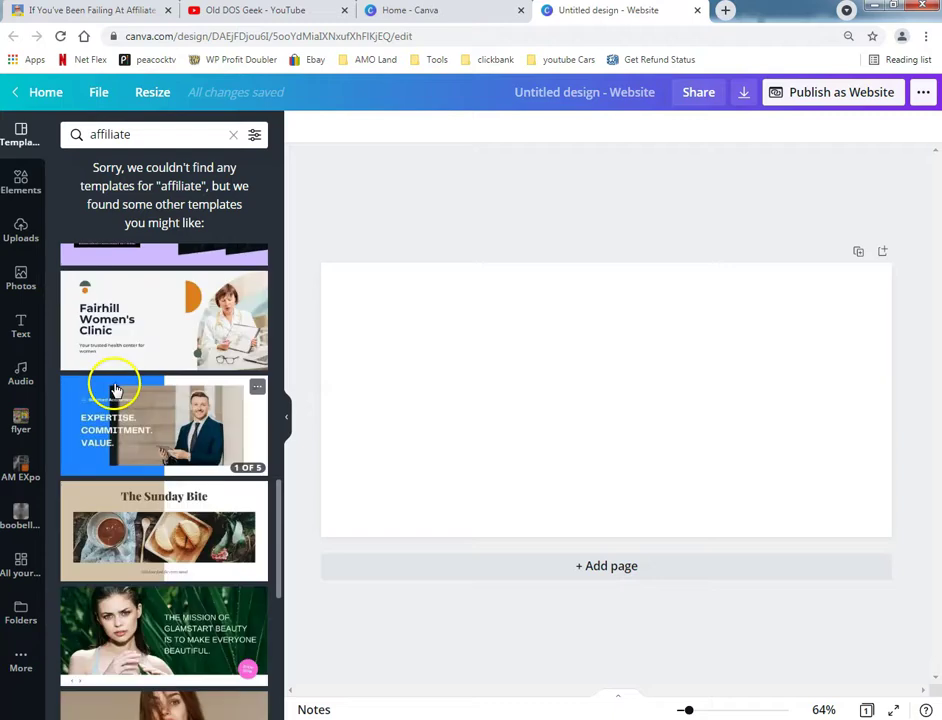
scroll(115, 390, "down", 3)
scroll(117, 392, "down", 4)
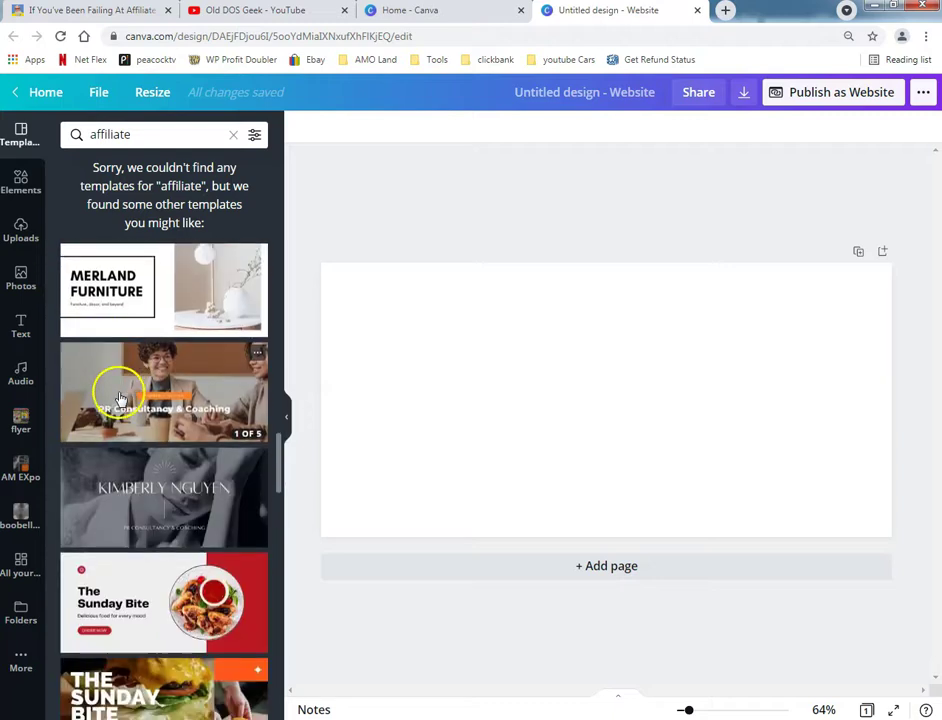
scroll(118, 400, "down", 2)
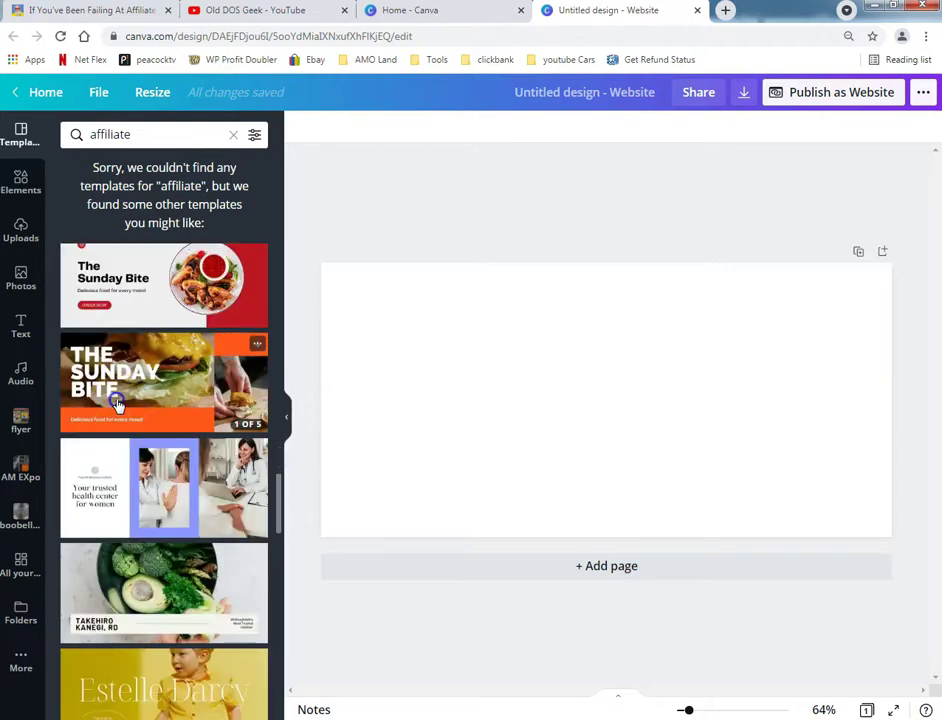
left_click(118, 402)
left_click(157, 373)
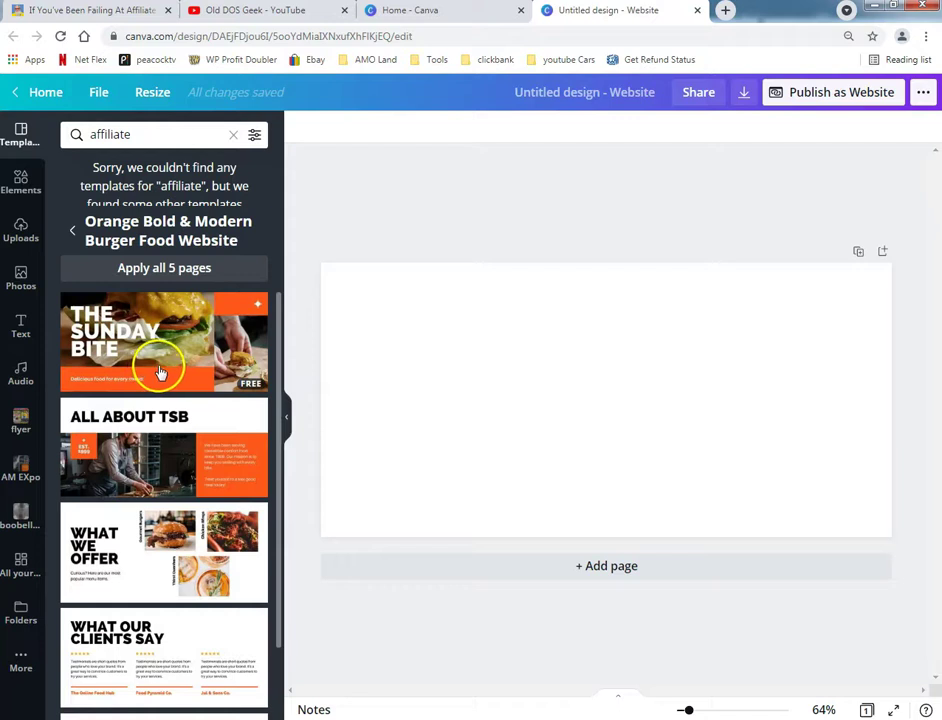
scroll(157, 428, "down", 1)
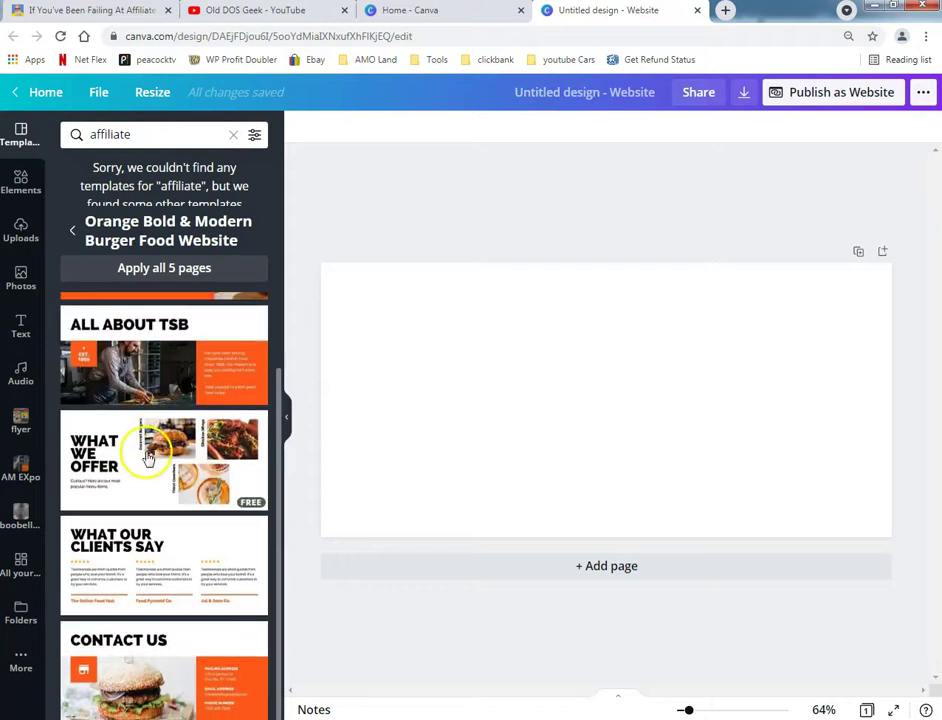
scroll(155, 452, "up", 1)
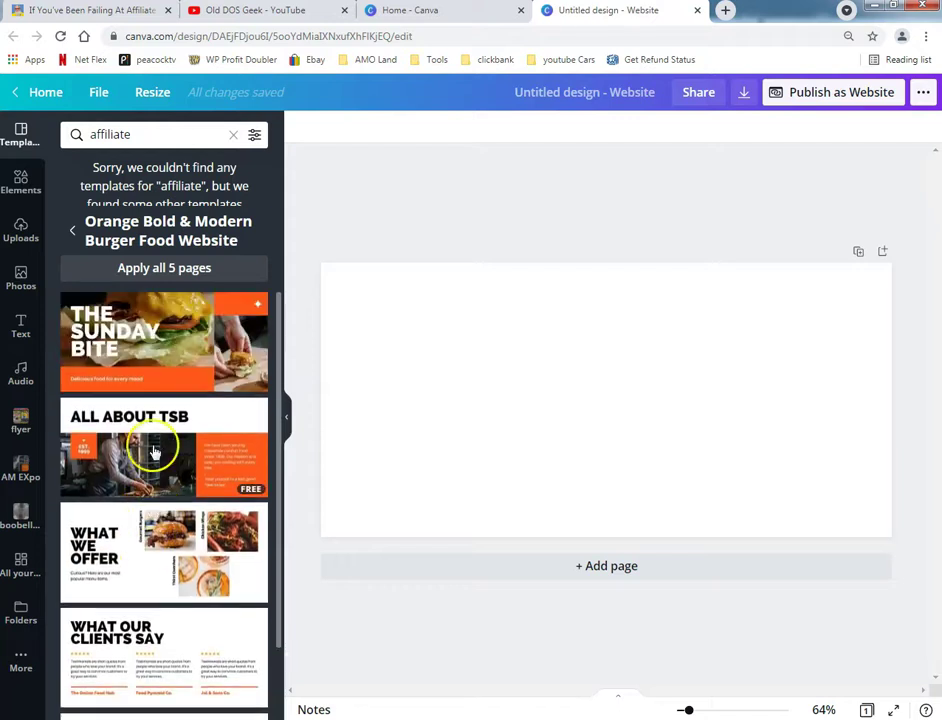
left_click(128, 268)
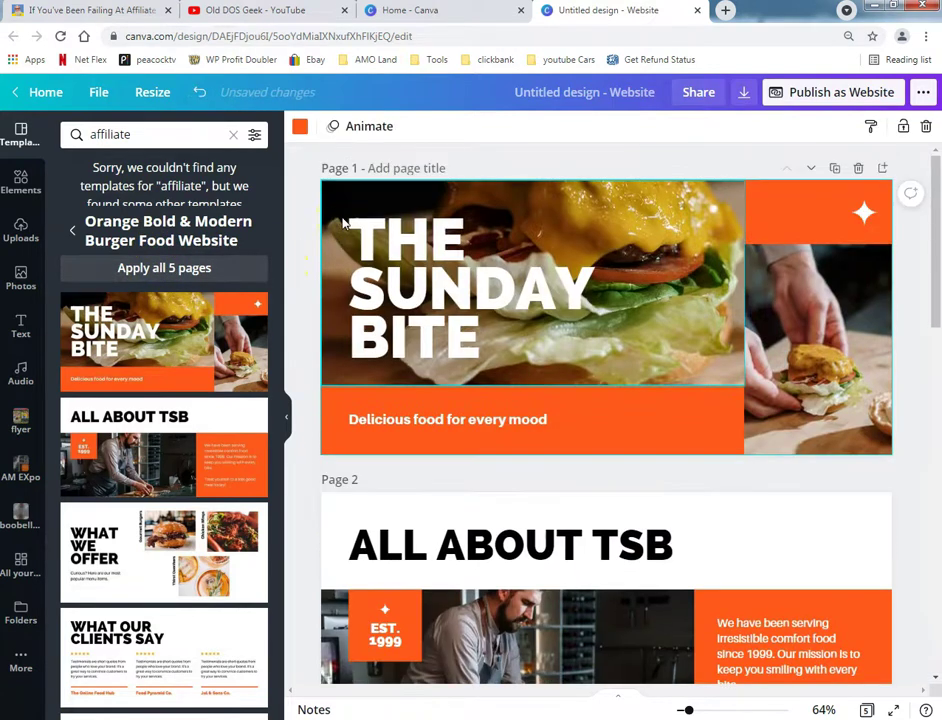
Open the website in the Presentation web style, page through to the What Our Clients Say page, and close the preview.
left_click(290, 420)
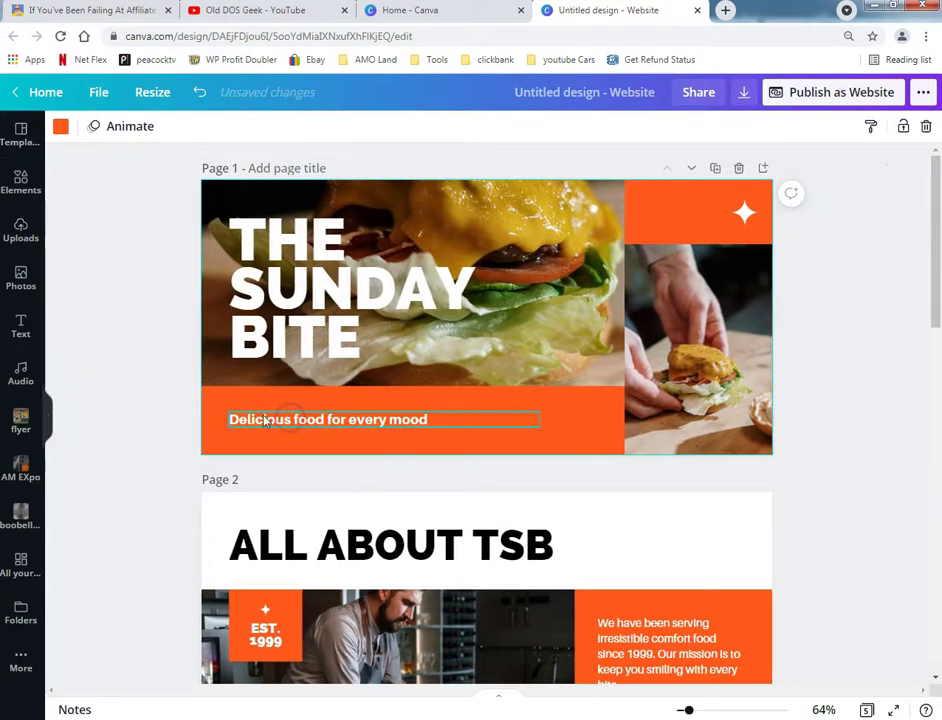
left_click(846, 94)
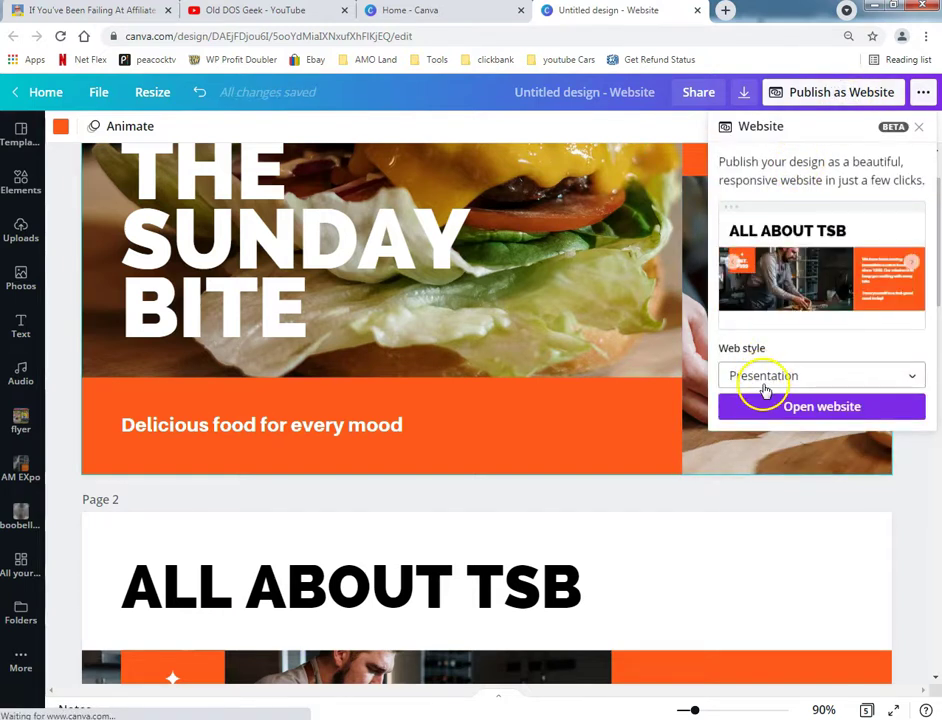
left_click(760, 404)
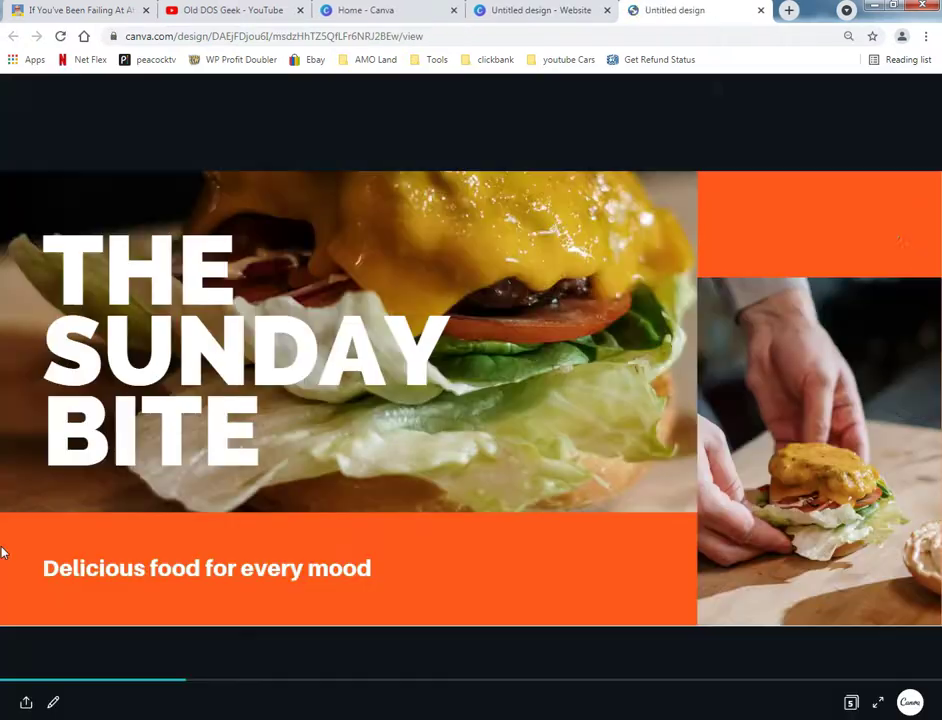
left_click(909, 399)
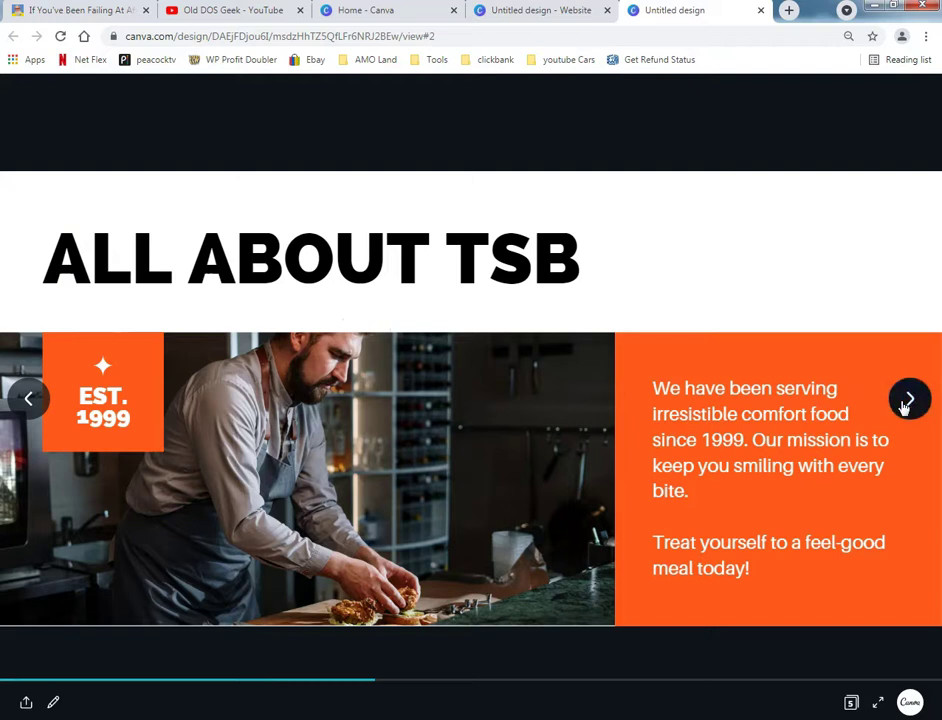
left_click(905, 403)
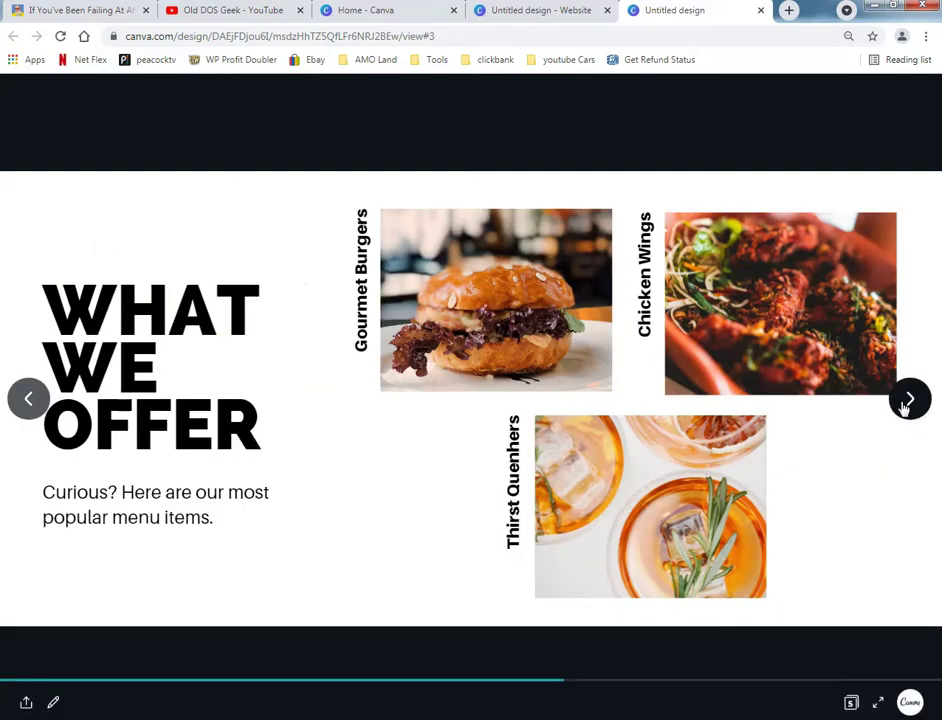
left_click(905, 403)
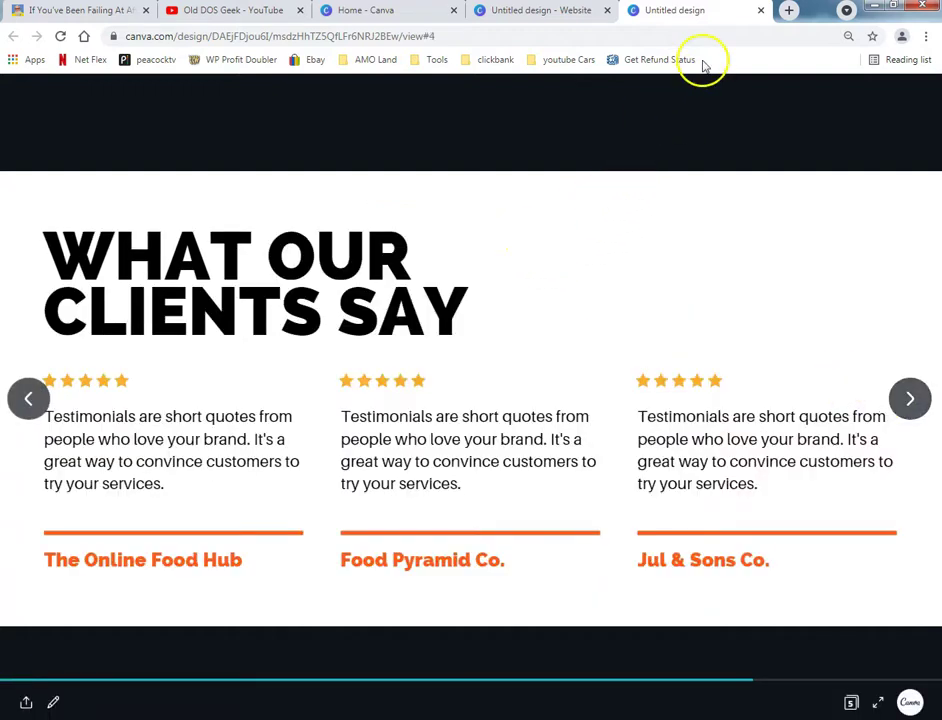
left_click(760, 12)
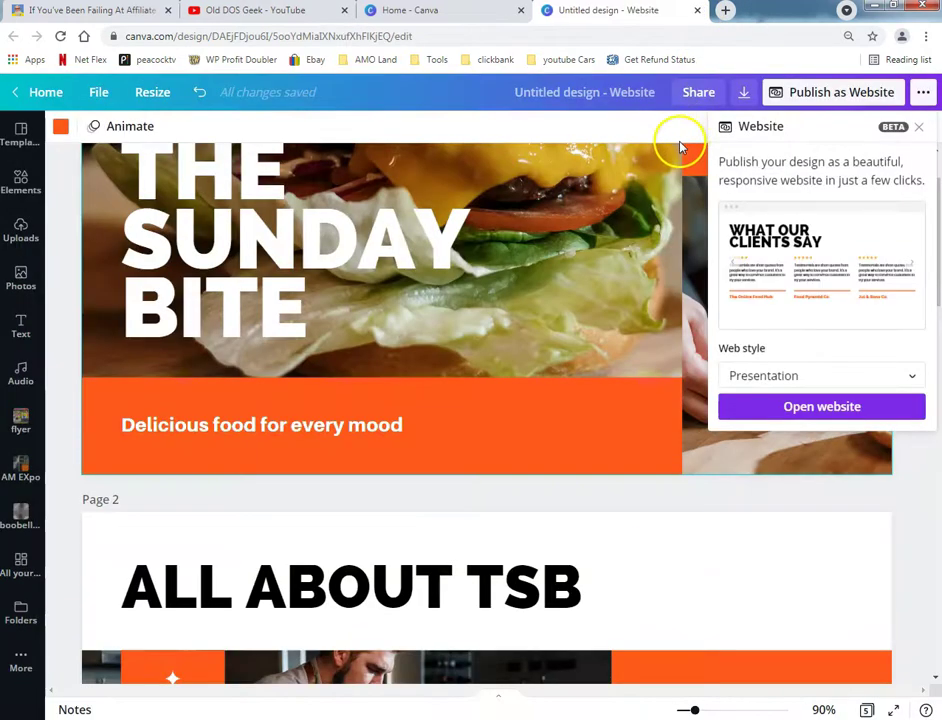
Choose the Scrolling web style, open the website, look through the whole single-page site and close the preview.
left_click(780, 378)
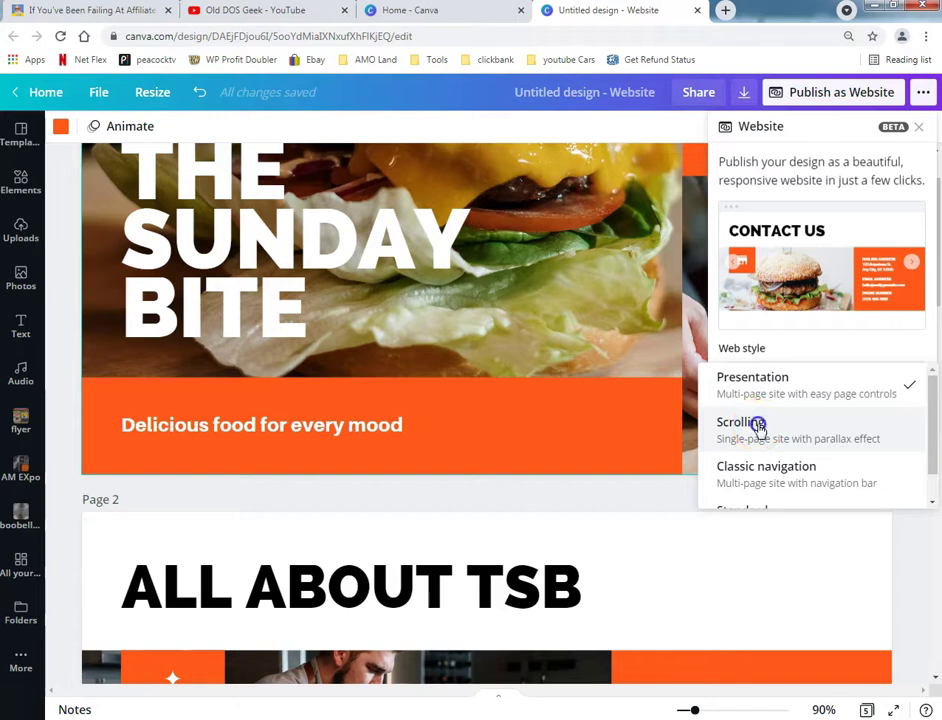
left_click(759, 424)
left_click(769, 408)
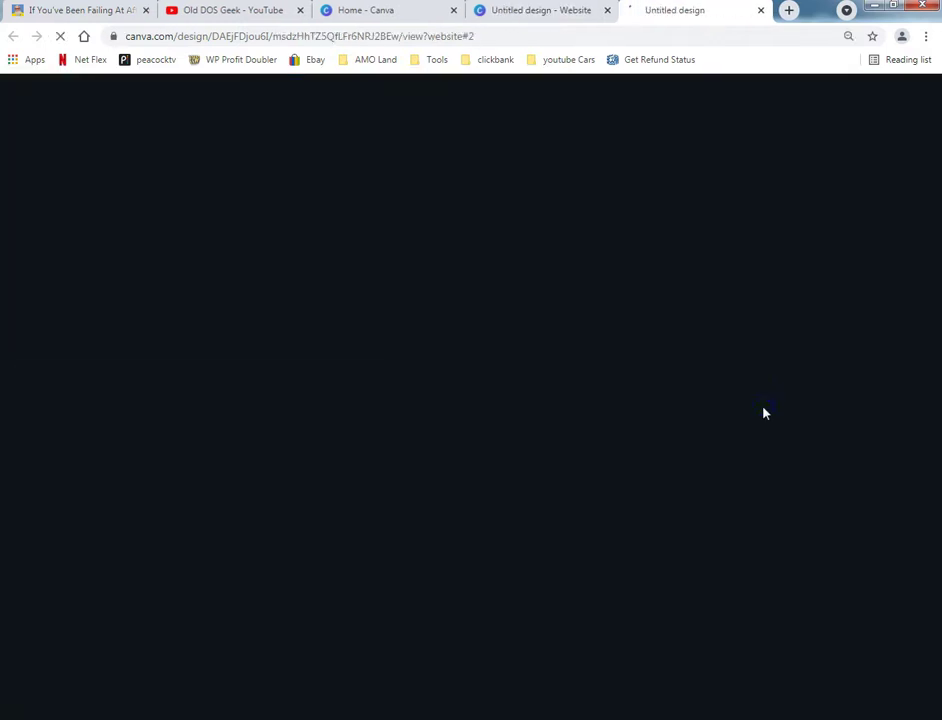
scroll(580, 410, "down", 10)
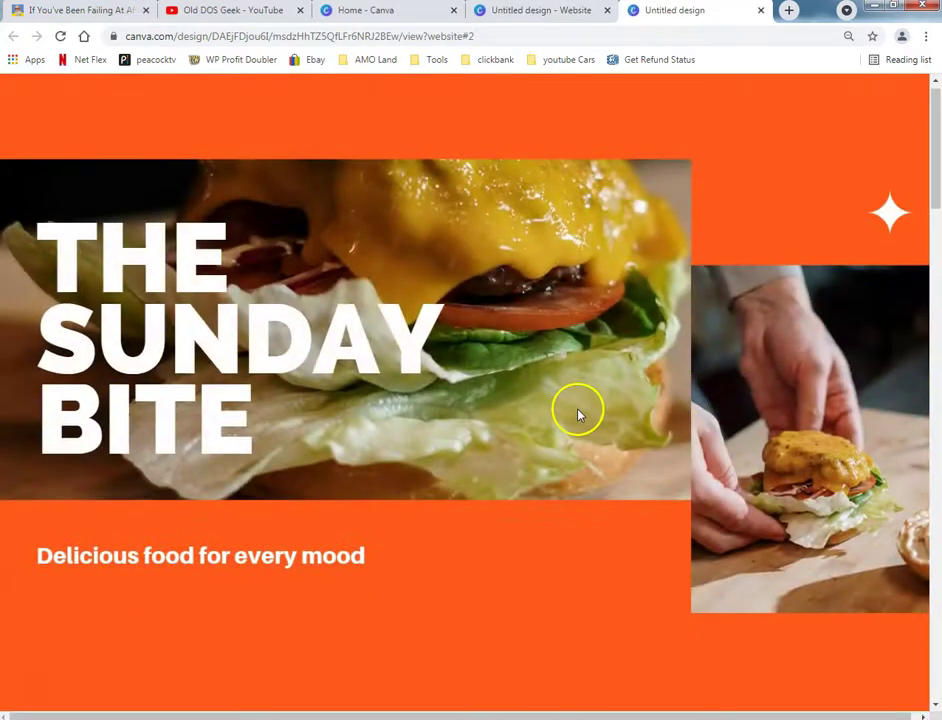
scroll(580, 410, "down", 8)
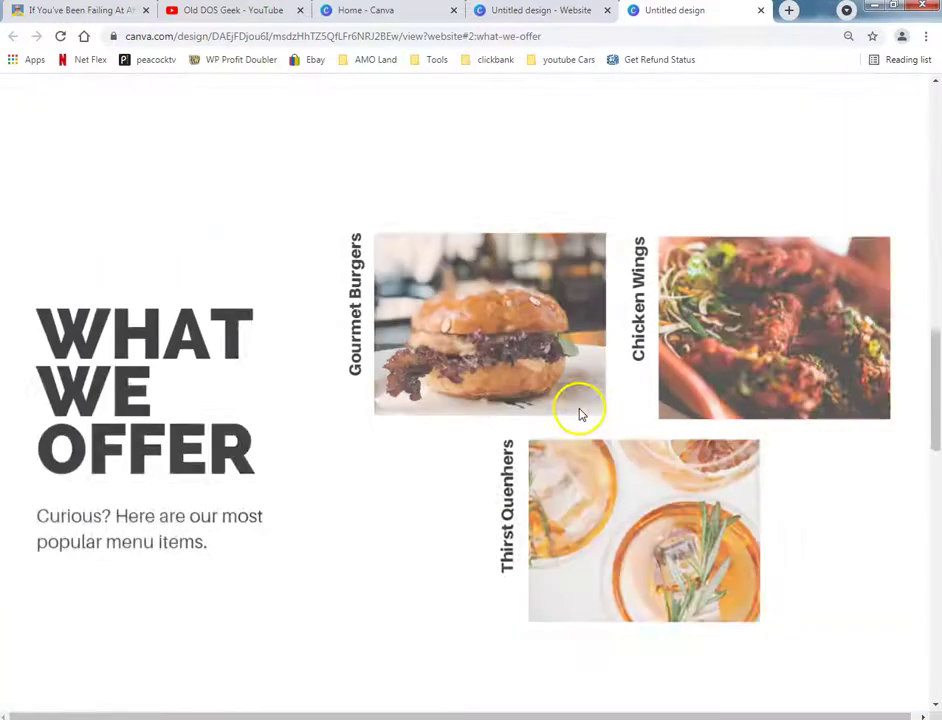
scroll(580, 415, "down", 10)
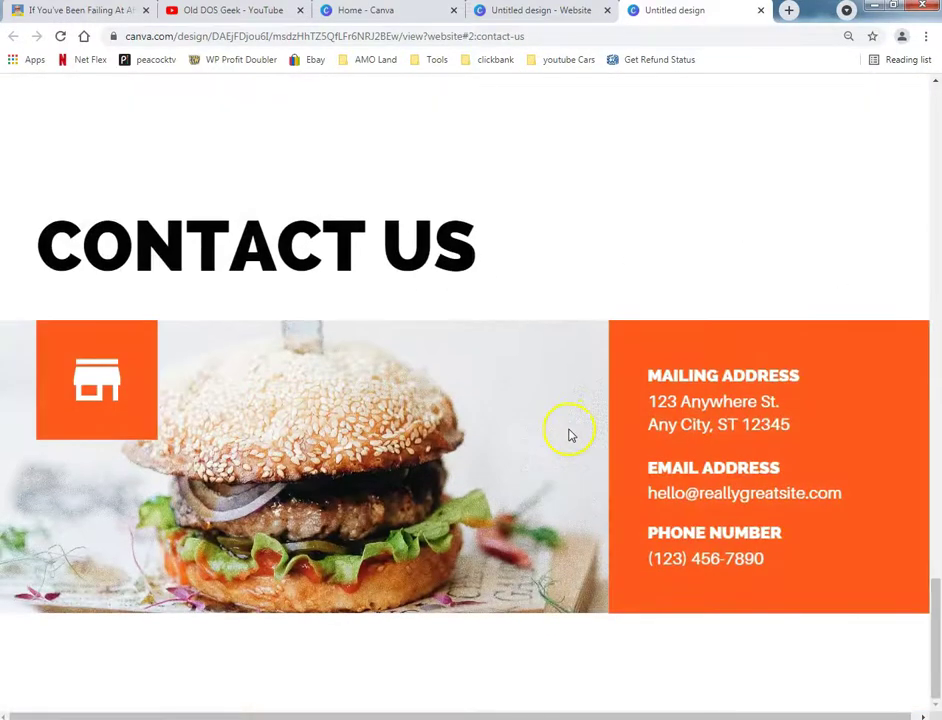
scroll(570, 432, "up", 15)
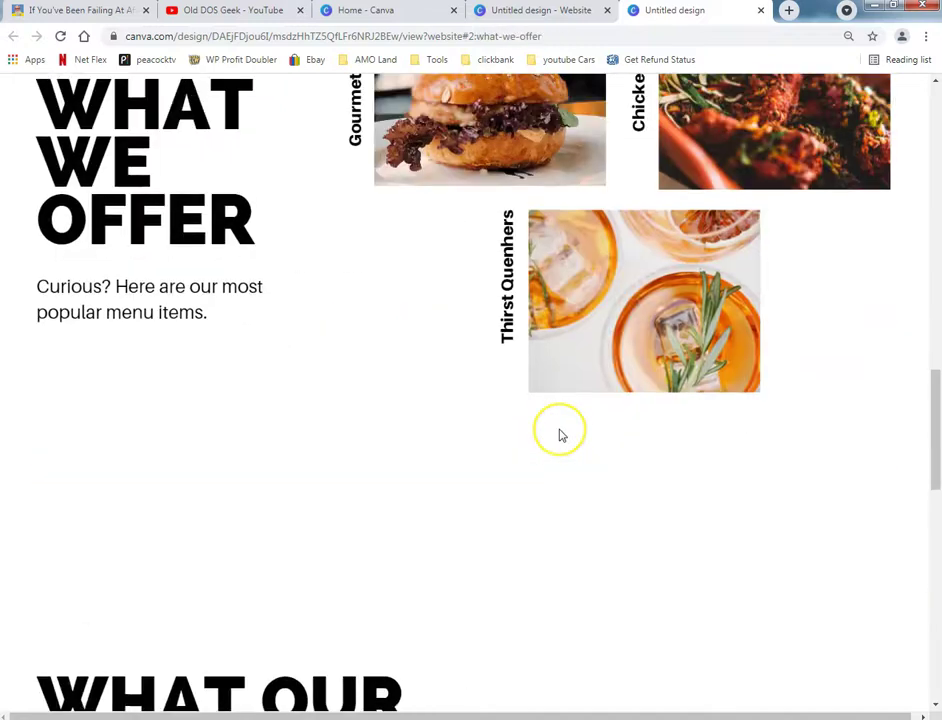
scroll(560, 435, "up", 5)
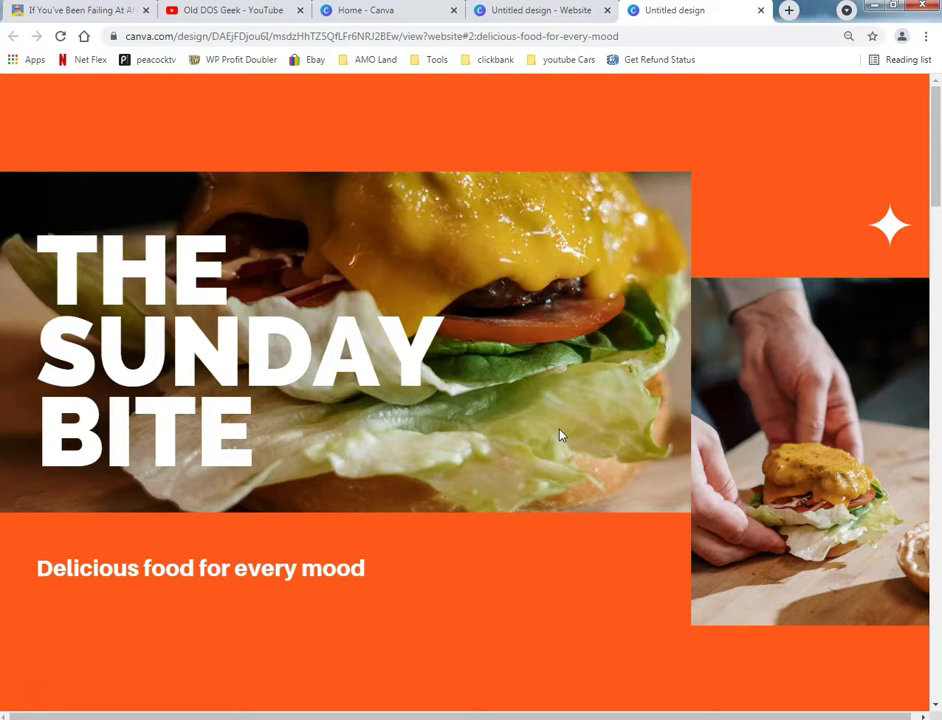
scroll(587, 431, "down", 15)
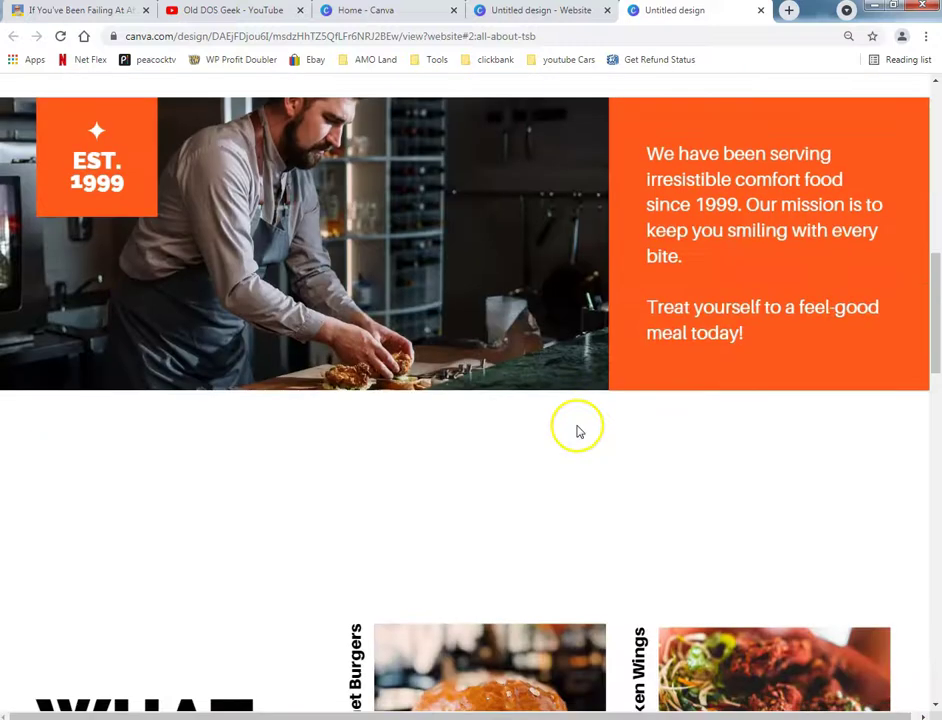
scroll(575, 433, "down", 4)
scroll(574, 431, "up", 19)
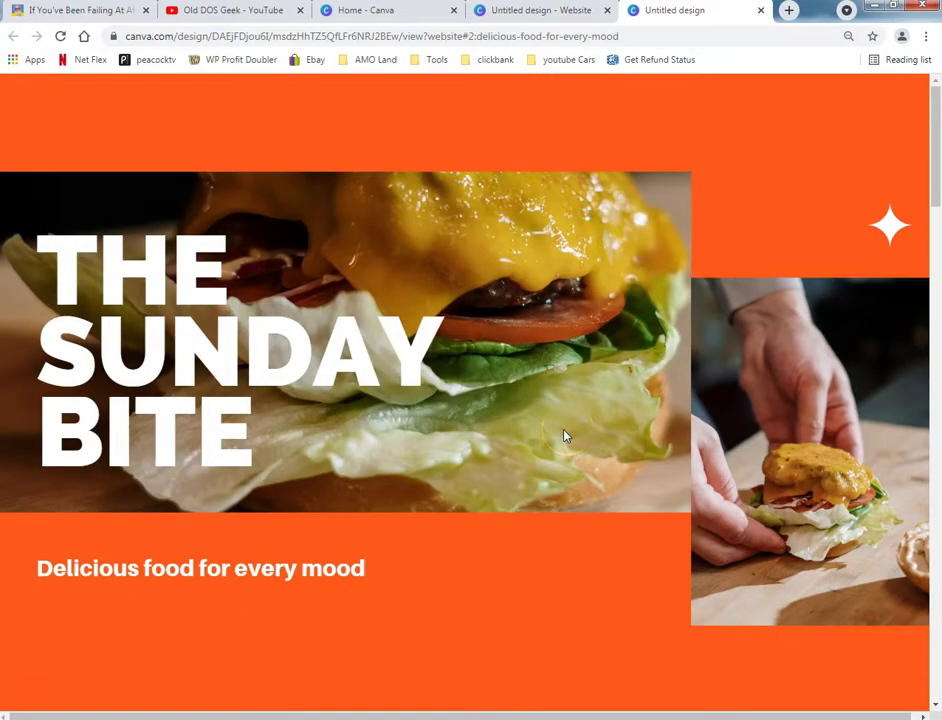
left_click(760, 12)
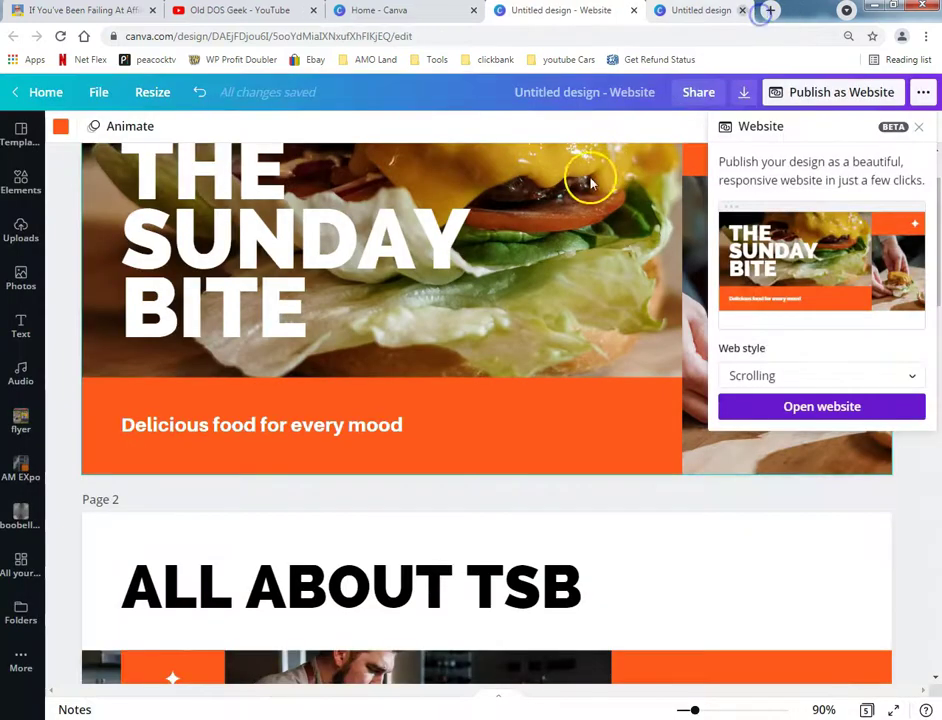
Choose the Classic navigation web style, open the website, examine its page address and navigation bar pages through Contact Us, and close it.
left_click(872, 383)
left_click(841, 425)
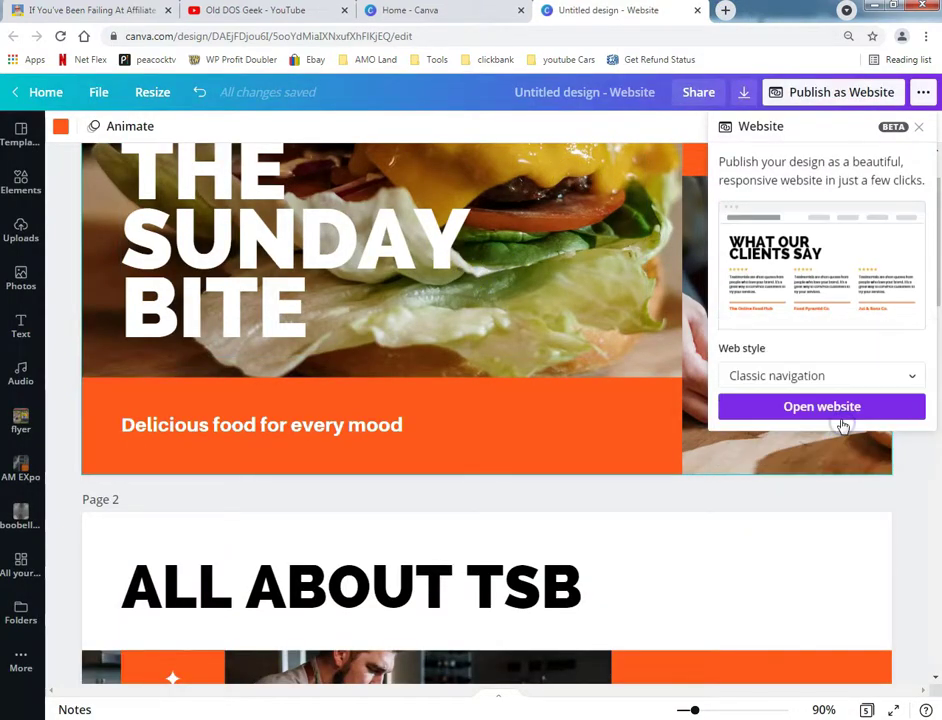
left_click(840, 412)
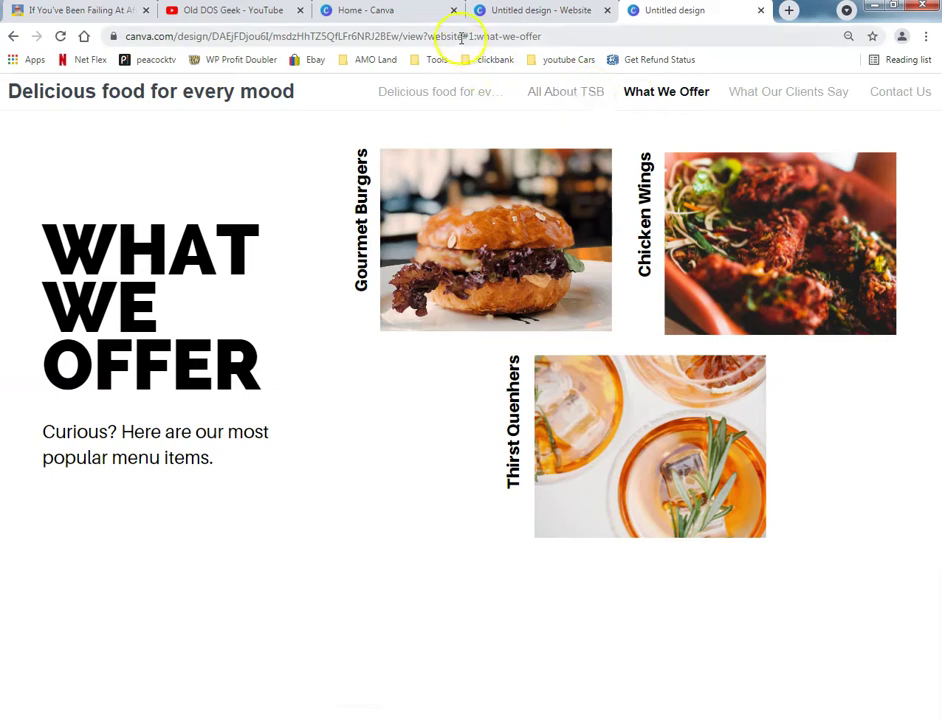
left_click(463, 36)
left_click_drag(562, 40, 562, 38)
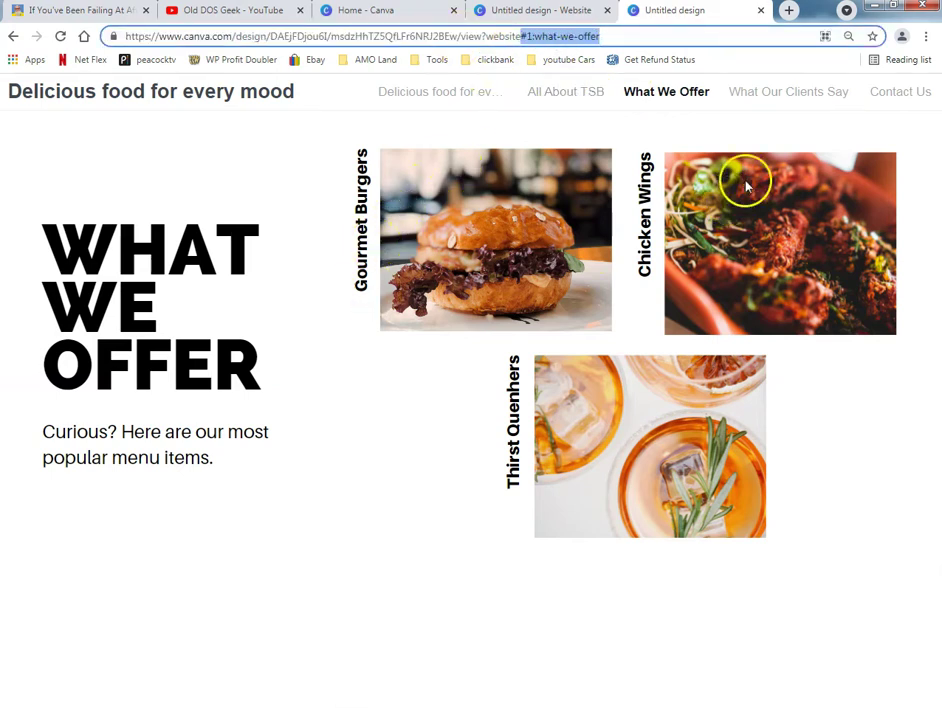
left_click(782, 90)
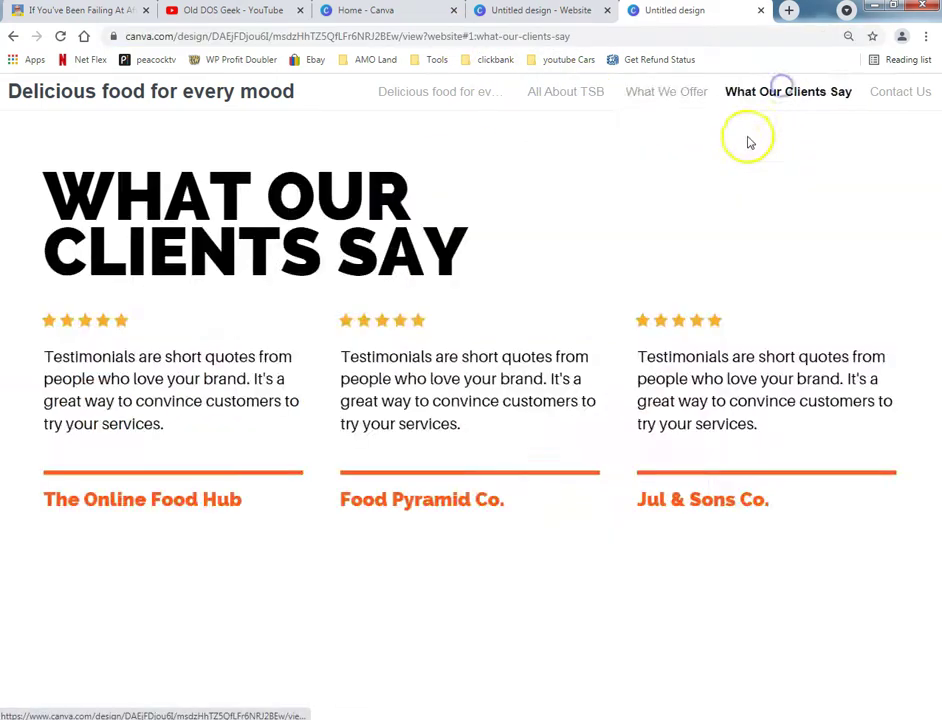
left_click(877, 94)
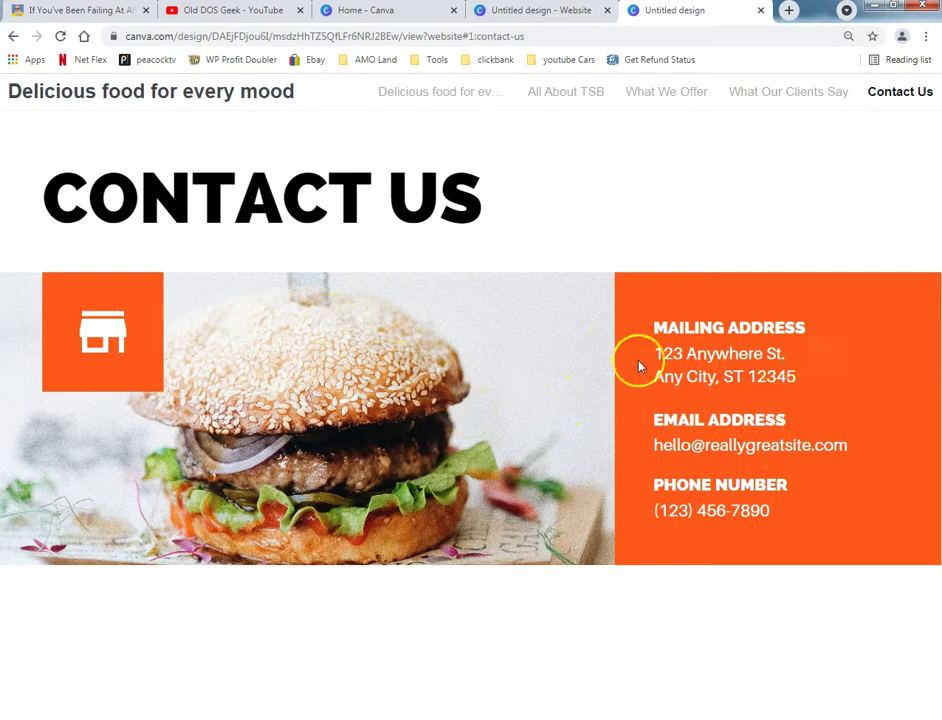
left_click(760, 12)
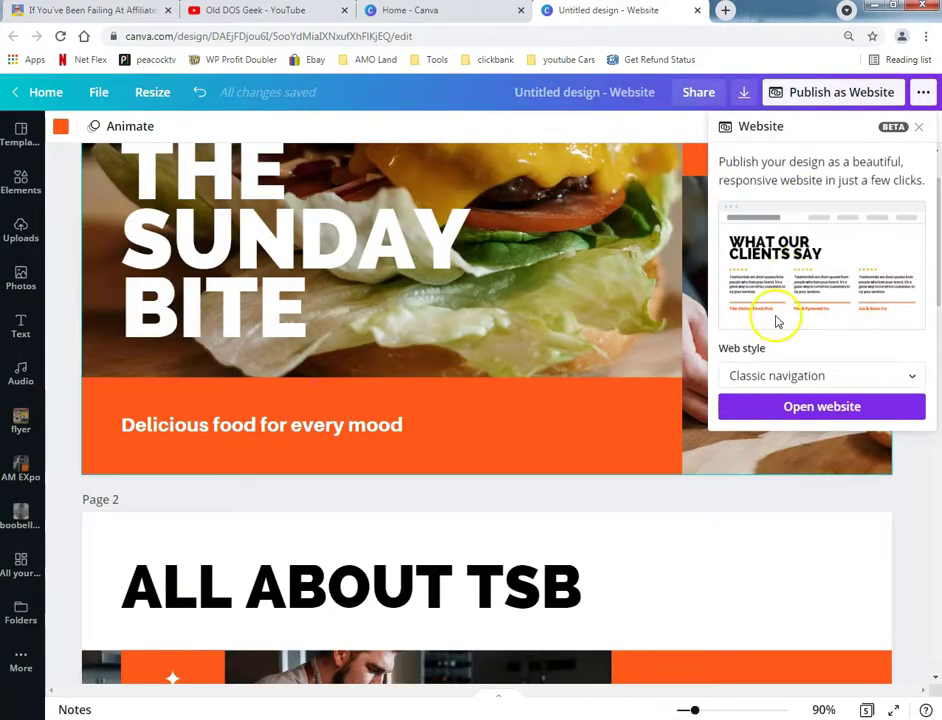
Choose the Standard web style, open the website, look through the page and its All About TSB link, and close the preview.
left_click(767, 380)
scroll(760, 428, "down", 1)
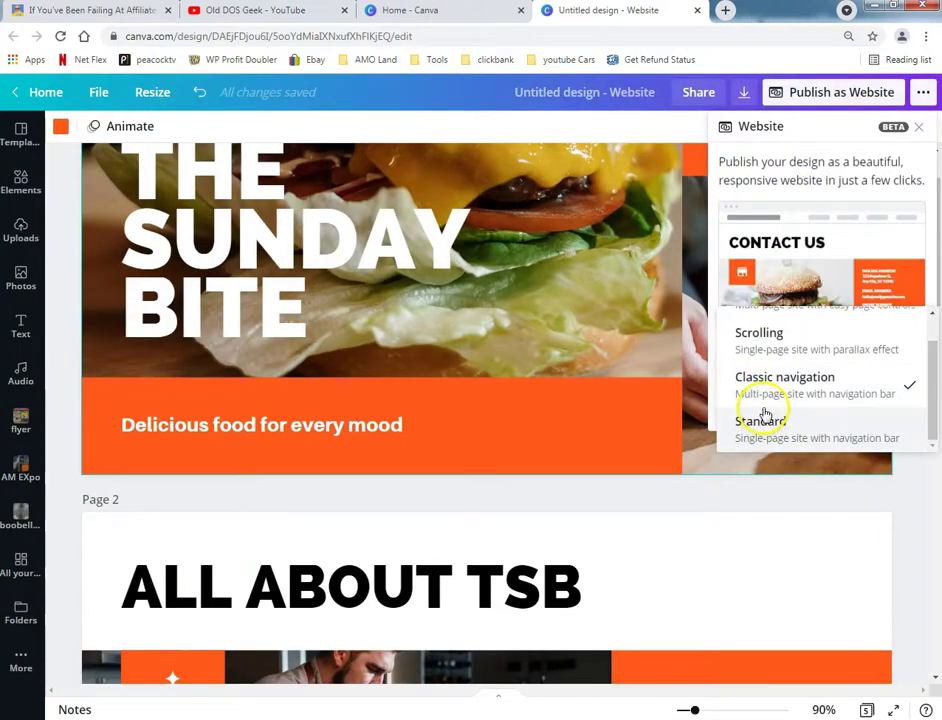
left_click(789, 432)
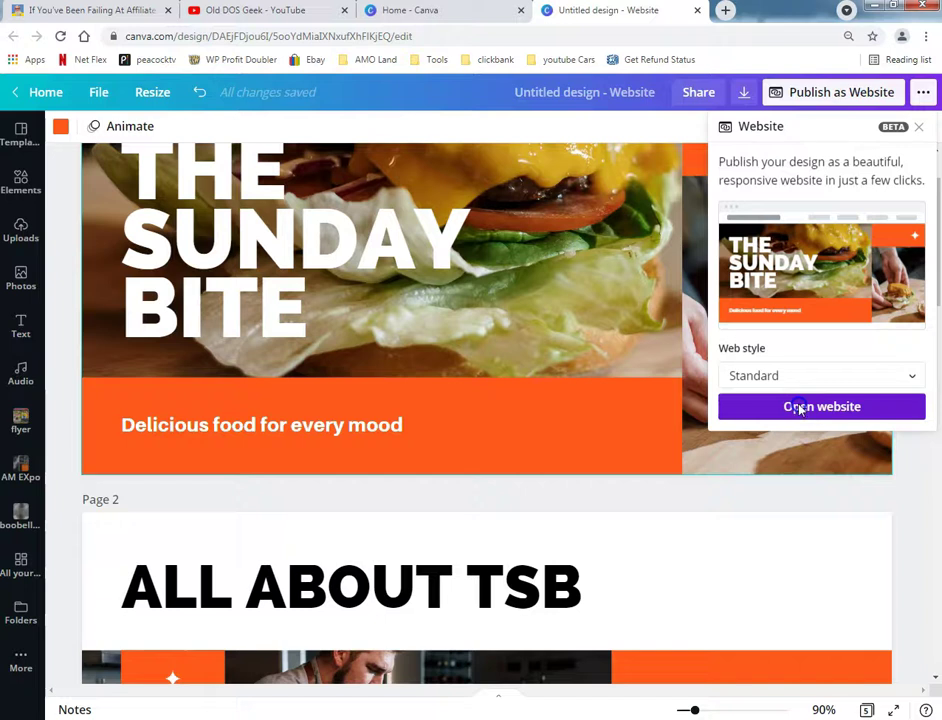
left_click(798, 406)
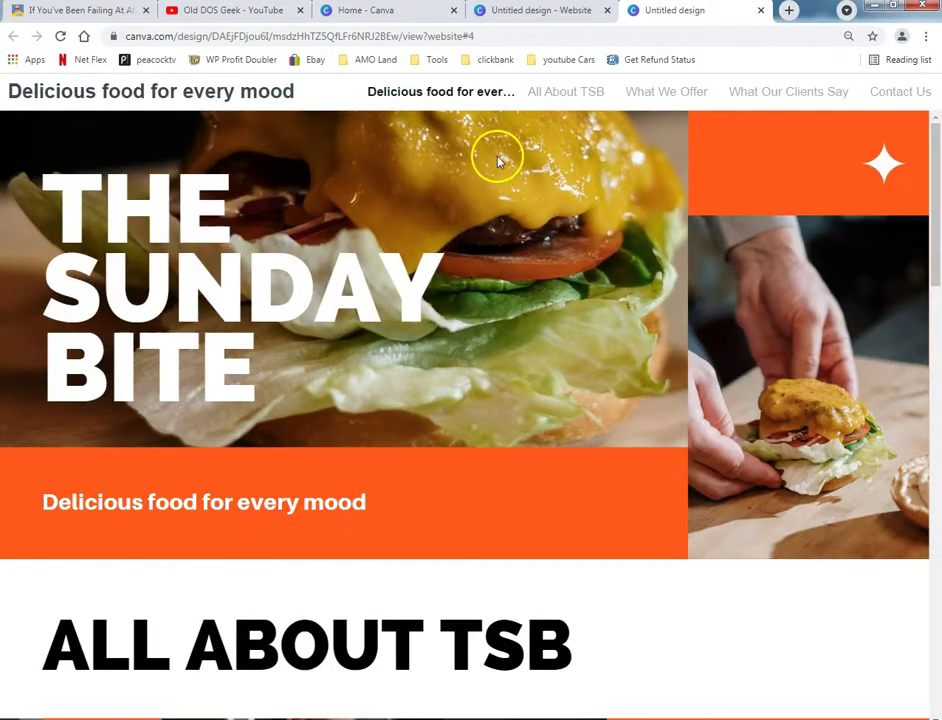
scroll(497, 160, "down", 15)
scroll(643, 227, "up", 15)
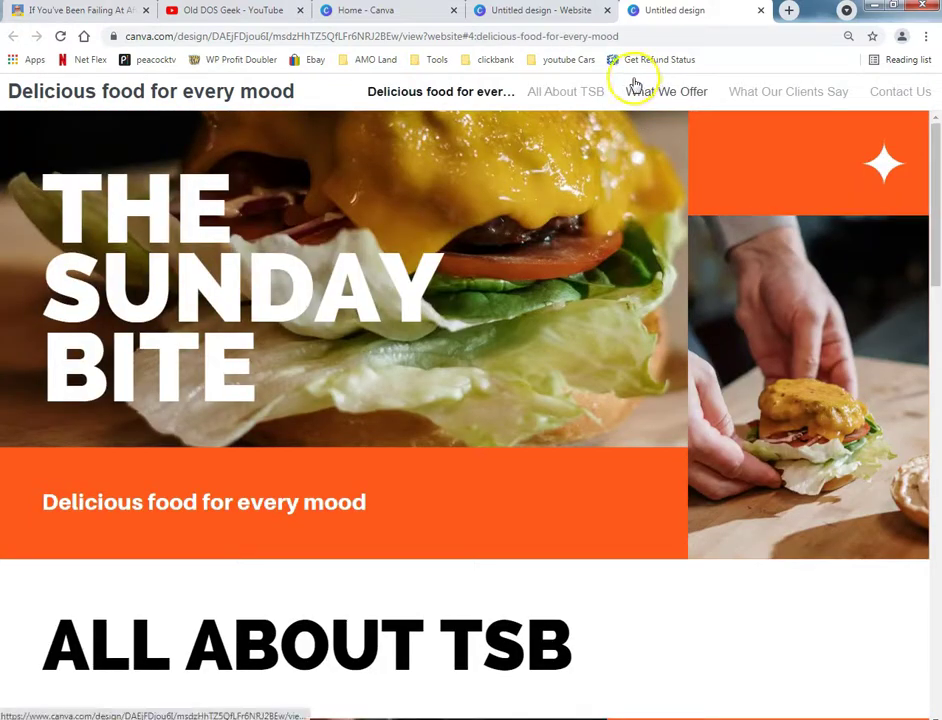
left_click(586, 94)
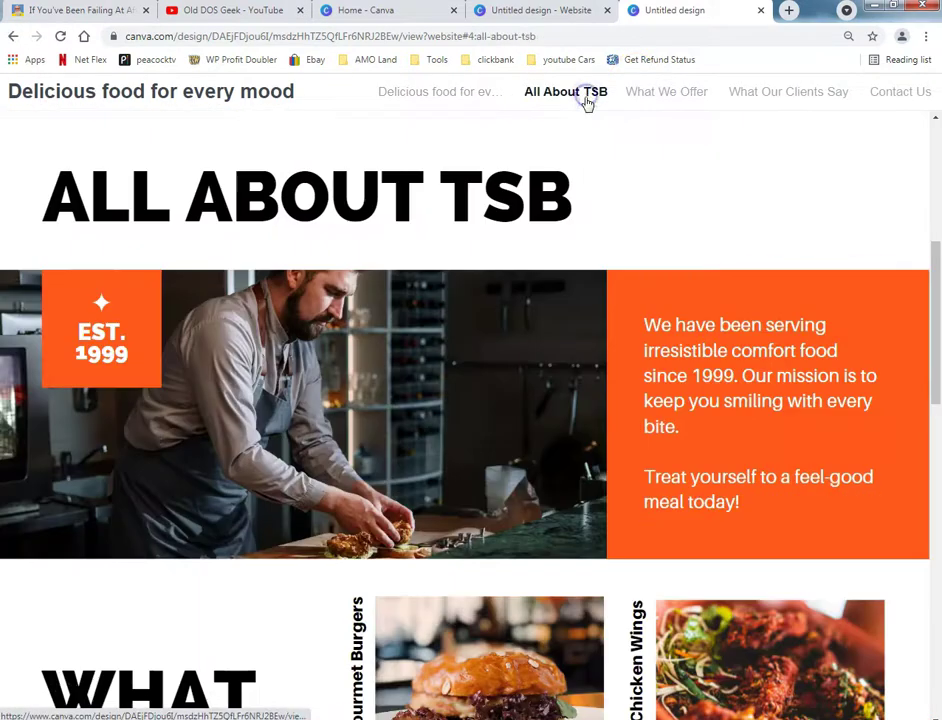
left_click(760, 10)
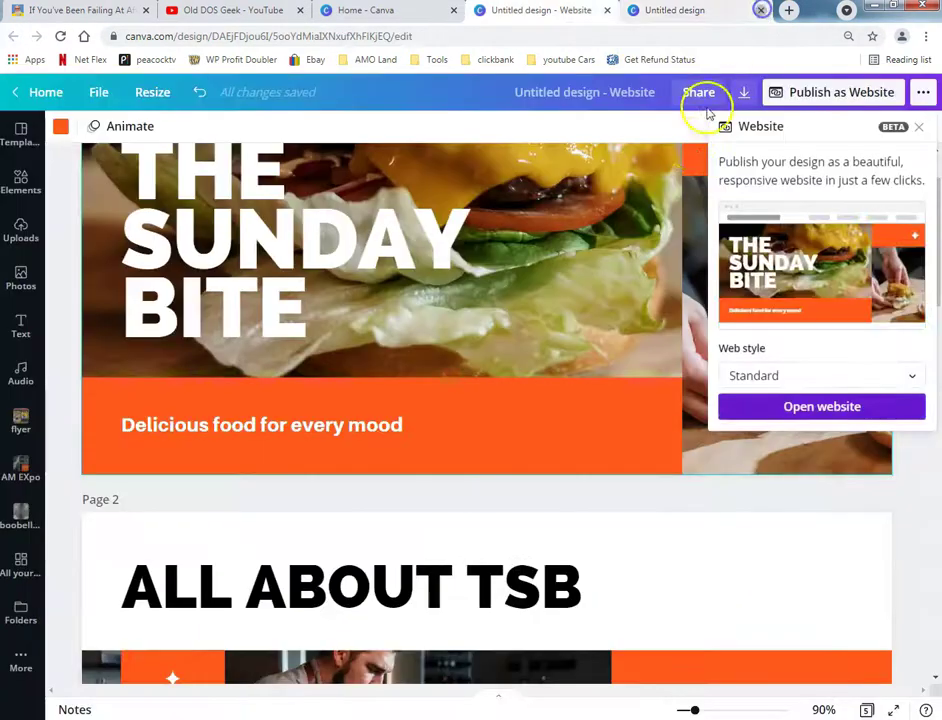
Set the web style for publishing back to Scrolling.
left_click(792, 378)
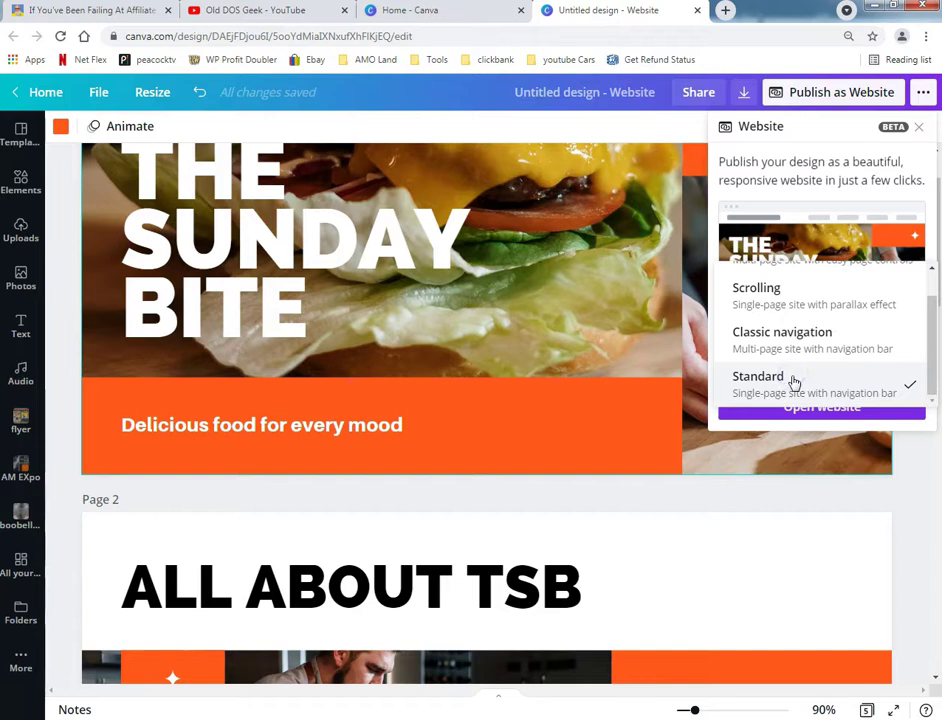
left_click(804, 308)
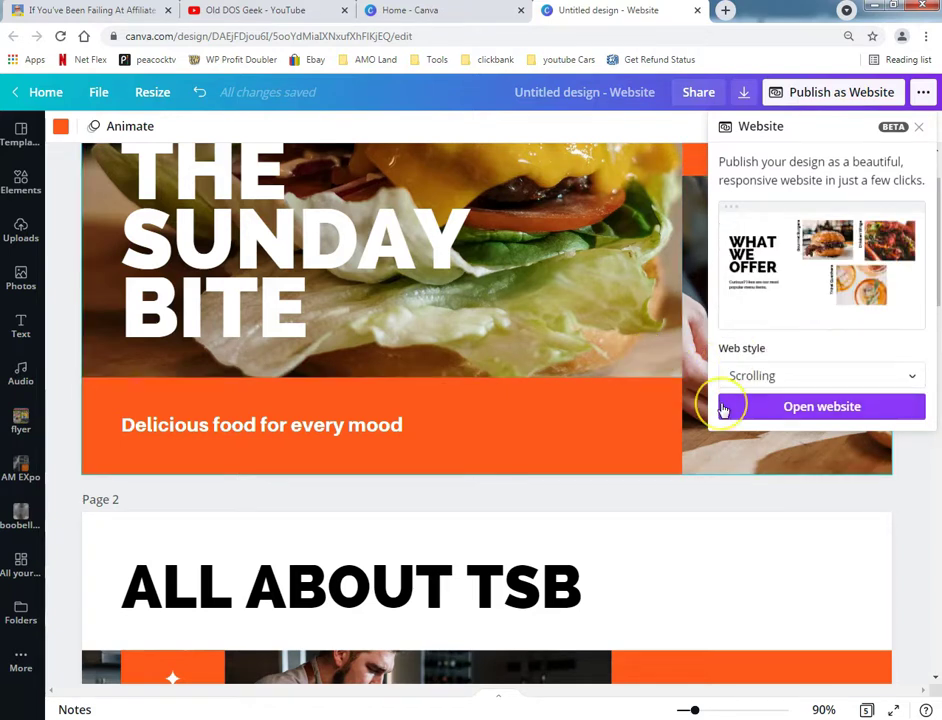
Duplicate the "Delicious food for every mood" tagline on page 1 and move the original up clear of the copy.
left_click(195, 426)
left_click(194, 428)
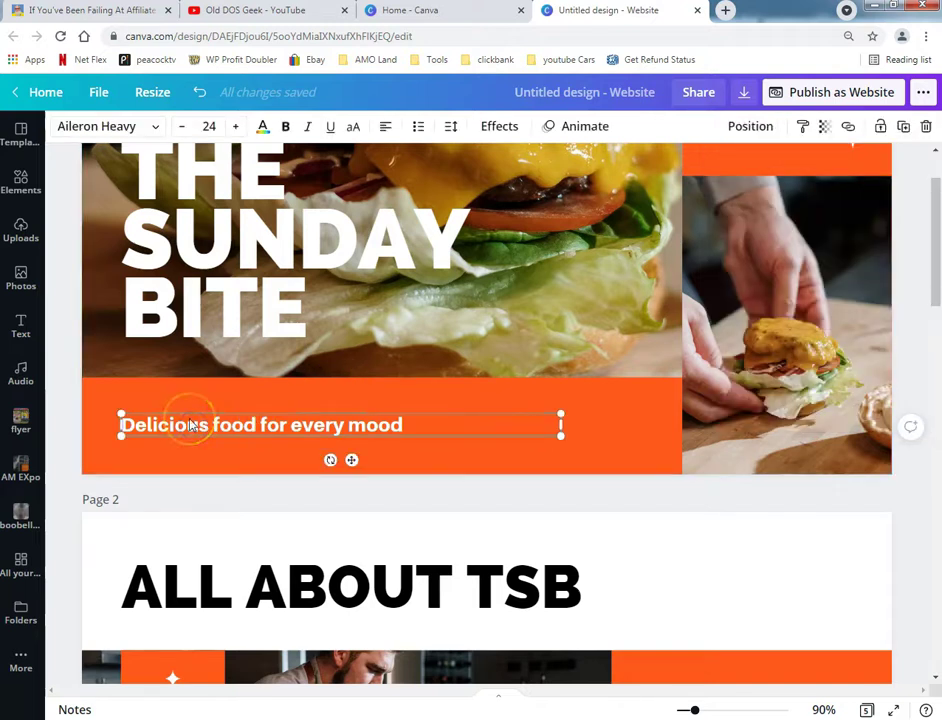
key("ctrl+d")
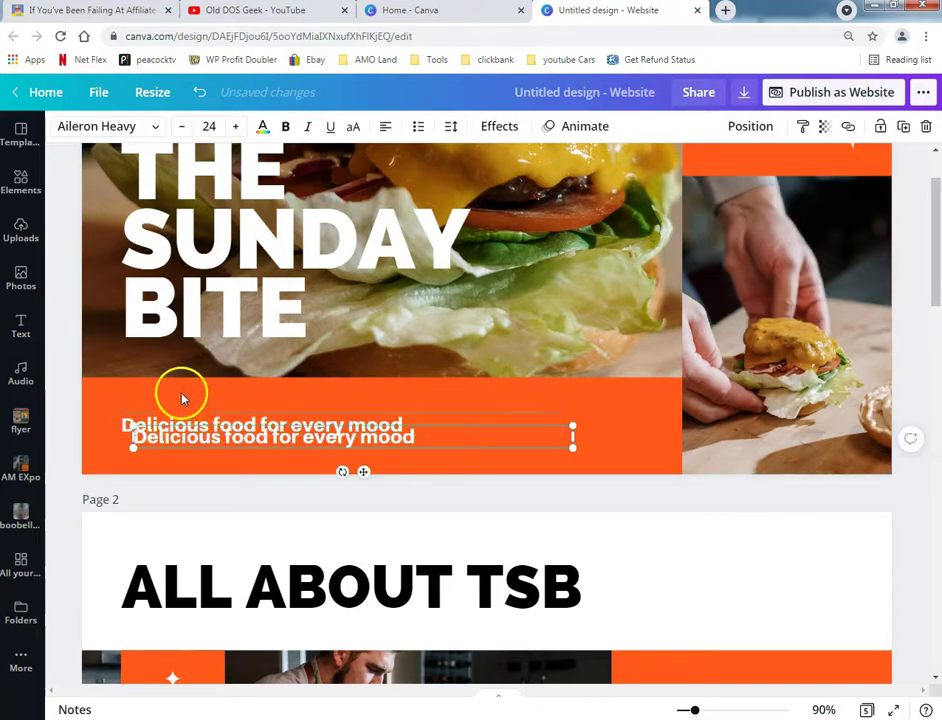
left_click_drag(193, 427, 180, 403)
Replace the text of the duplicated tagline on page 1 with "RWCWEB".
left_click(177, 437)
left_click(177, 438)
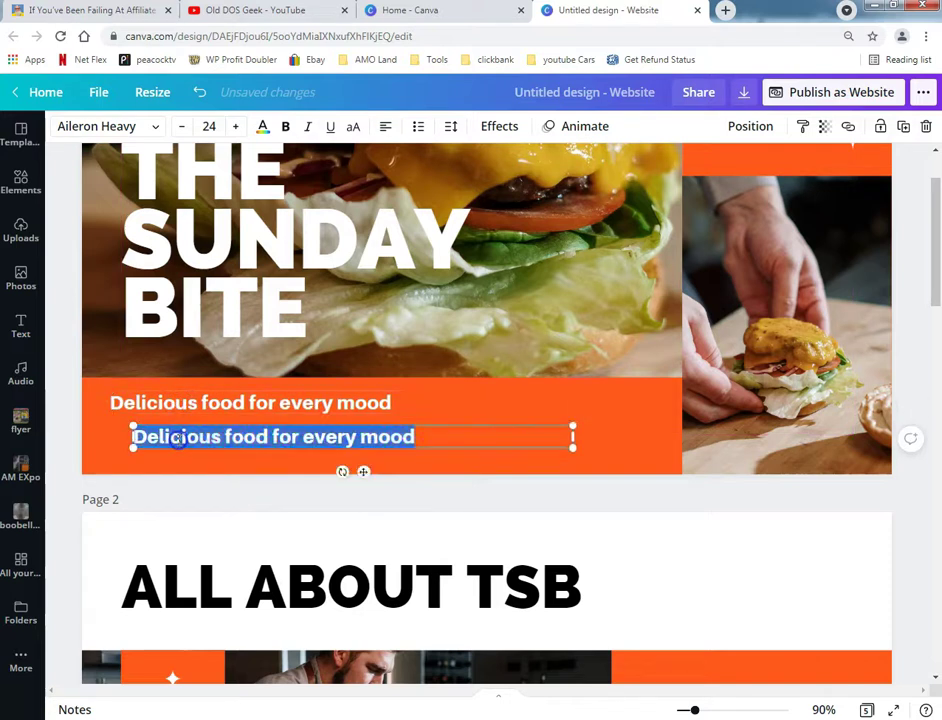
type("RWCWEB")
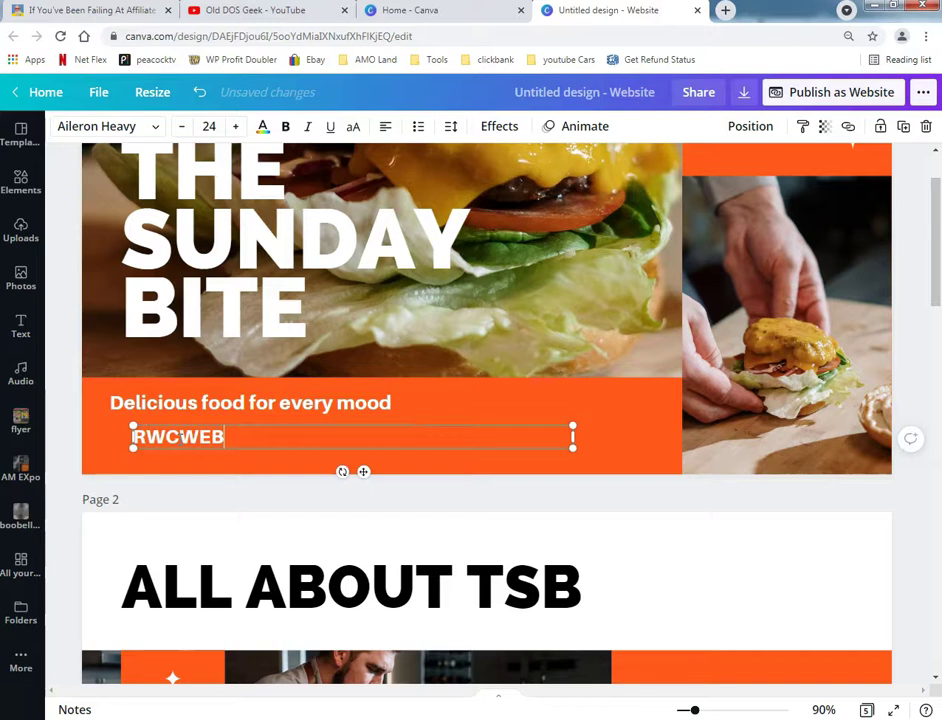
Rename the design "rwcweb" and open it as a website in the Scrolling web style.
scroll(230, 310, "up", 2)
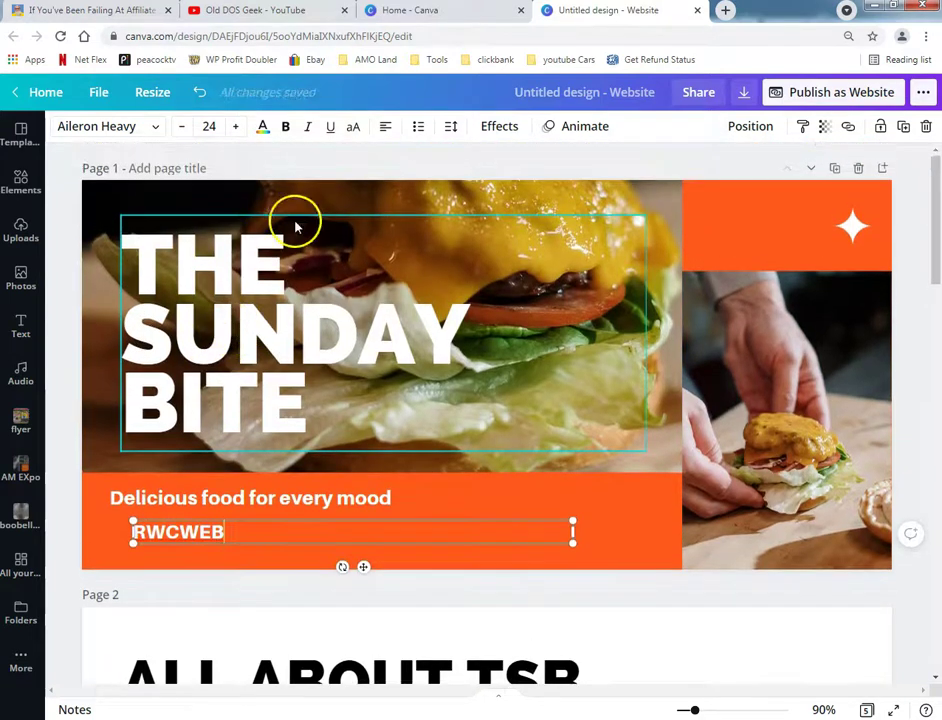
left_click(633, 98)
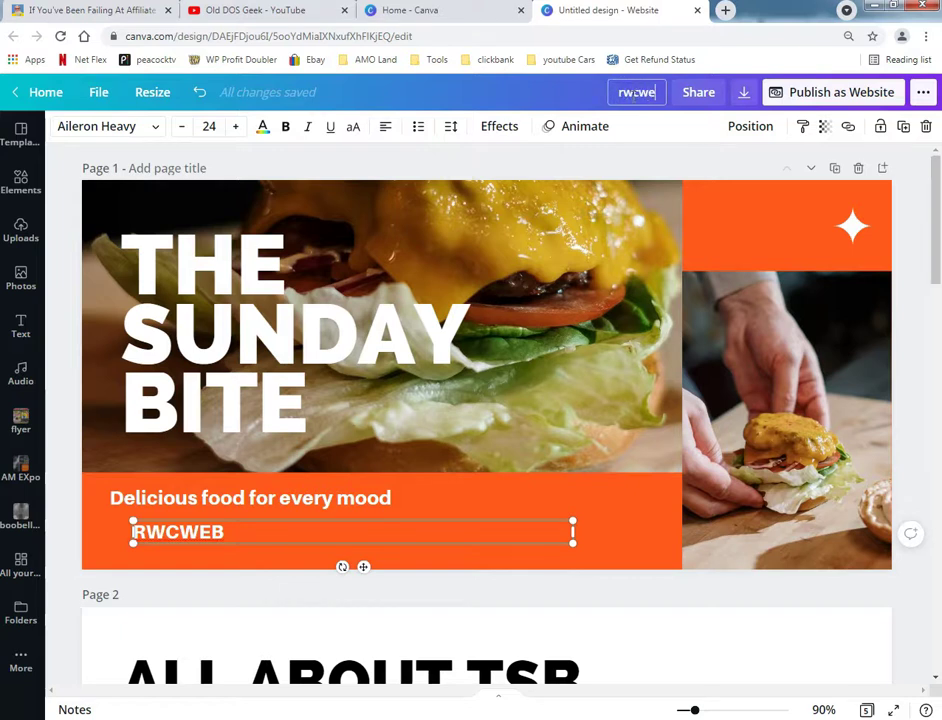
left_click(800, 92)
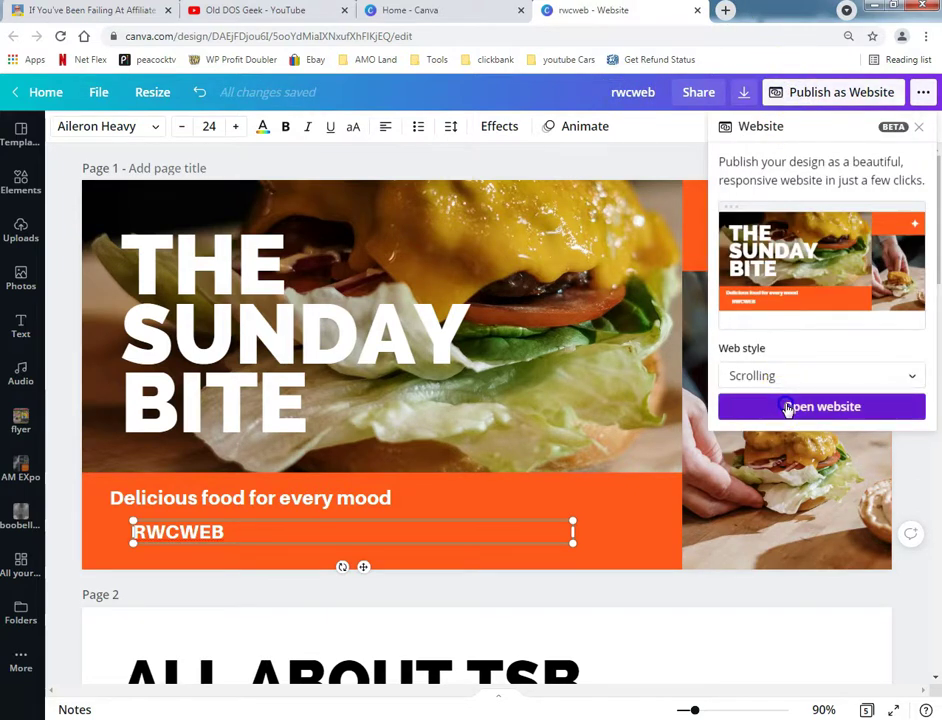
left_click(788, 405)
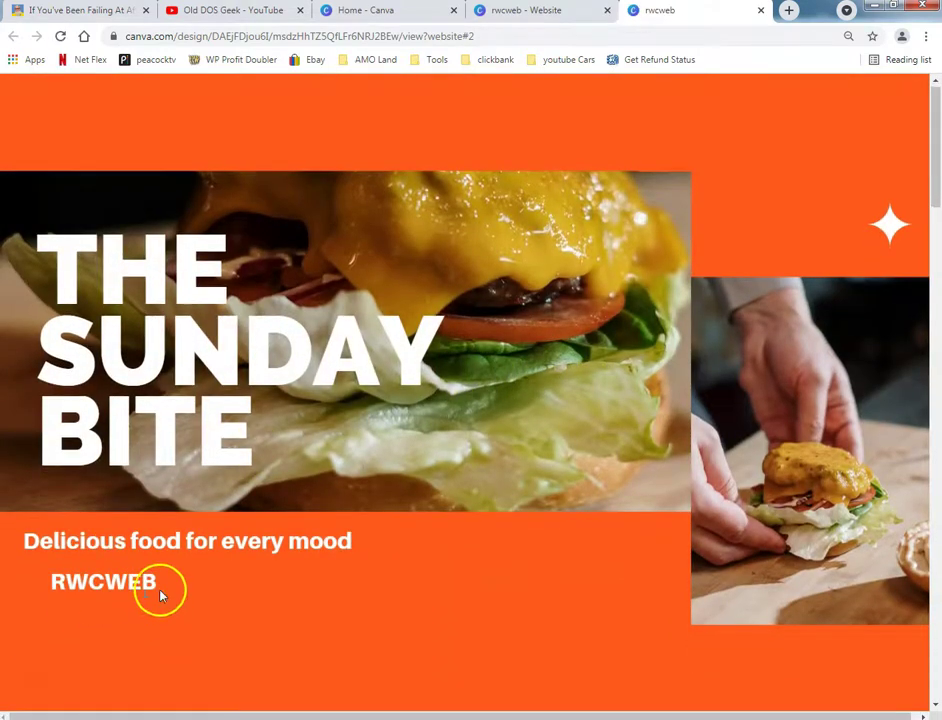
Look through the opened website down to the All About TSB section and view the page's source code.
scroll(162, 590, "down", 4)
scroll(165, 588, "down", 3)
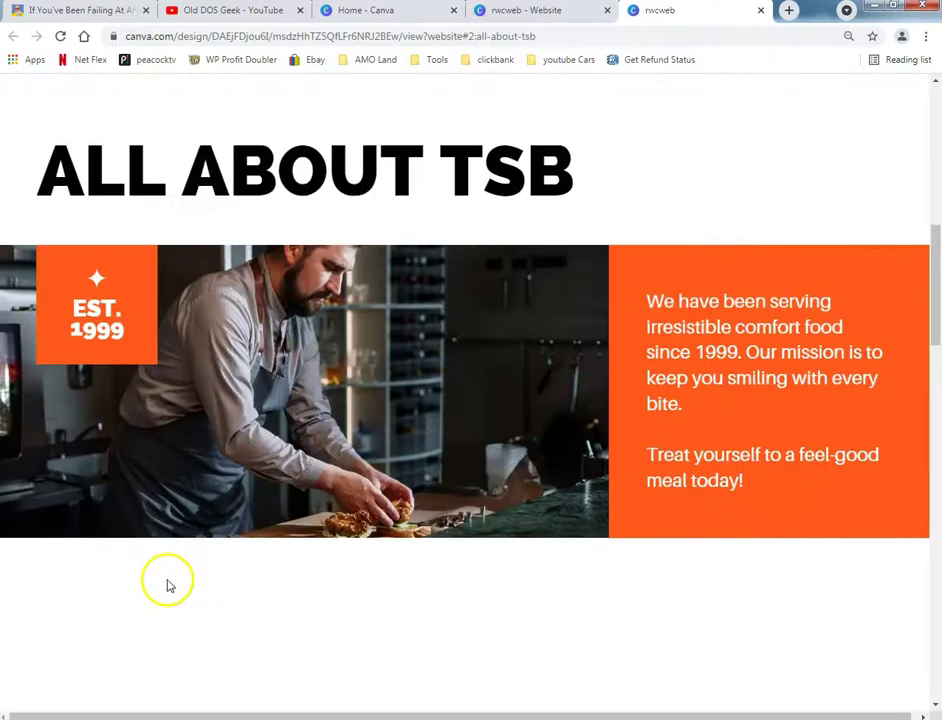
scroll(164, 575, "up", 6)
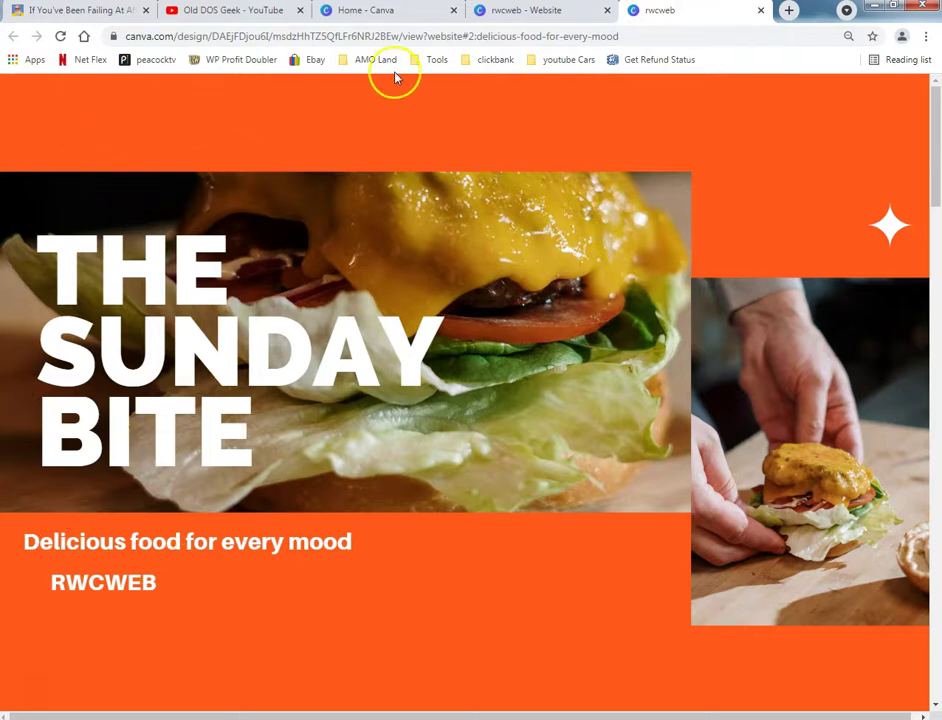
right_click(262, 100)
left_click(300, 285)
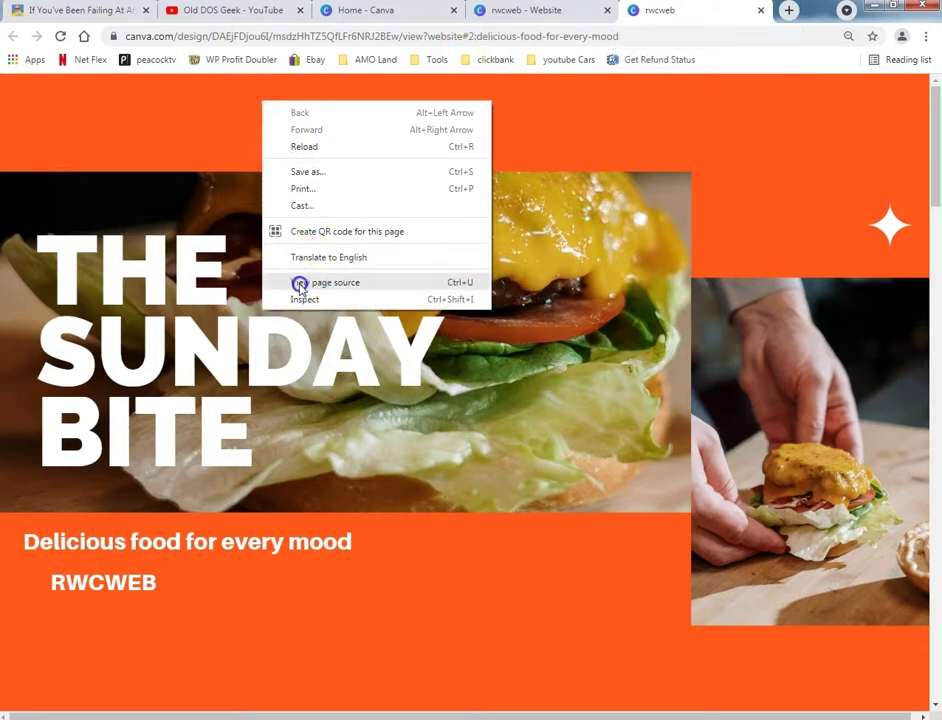
left_click(289, 269)
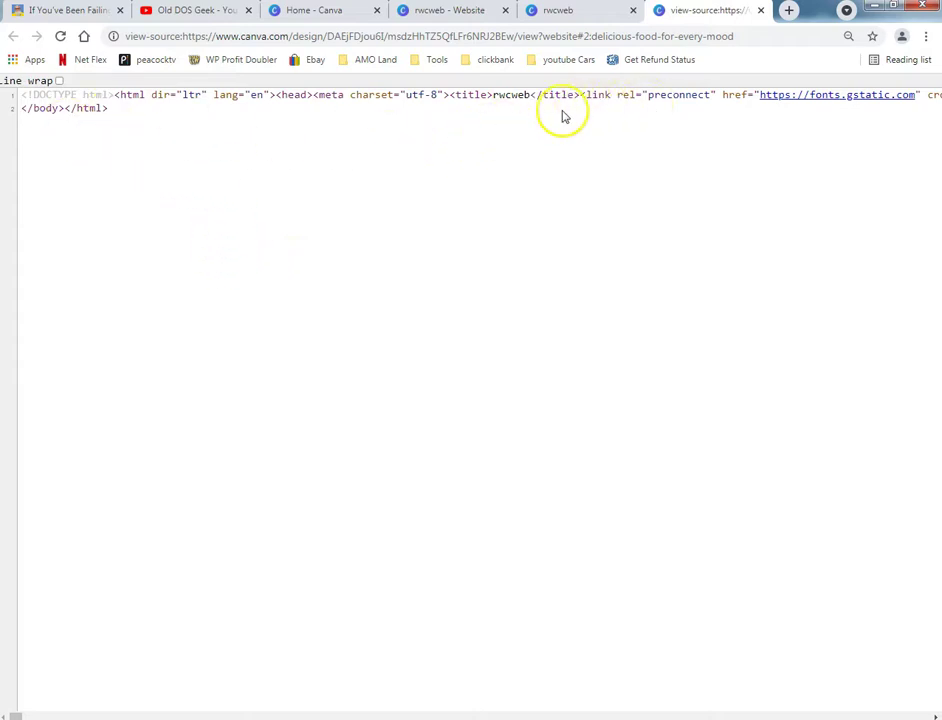
Highlight the rwcweb title in the page source, then turn on line wrap and copy the entire source.
left_click_drag(491, 98, 532, 95)
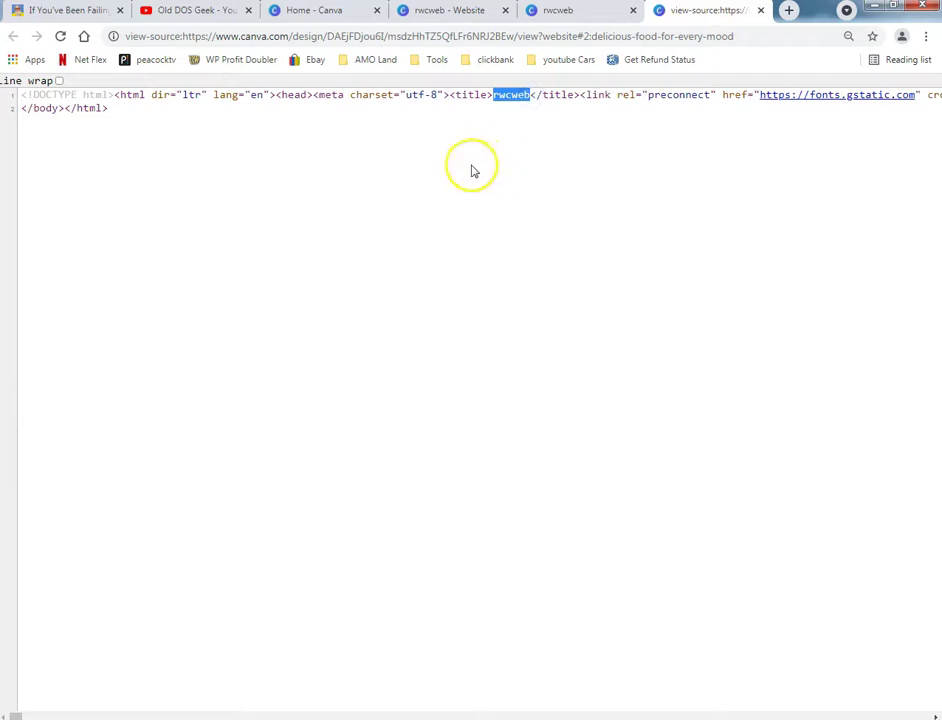
left_click(59, 81)
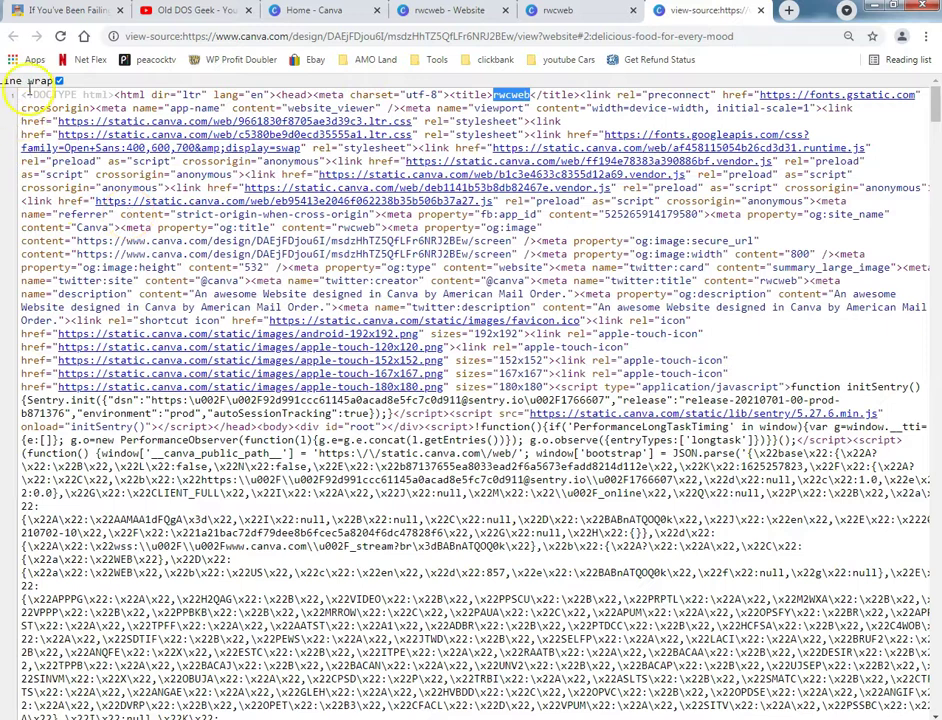
right_click(183, 223)
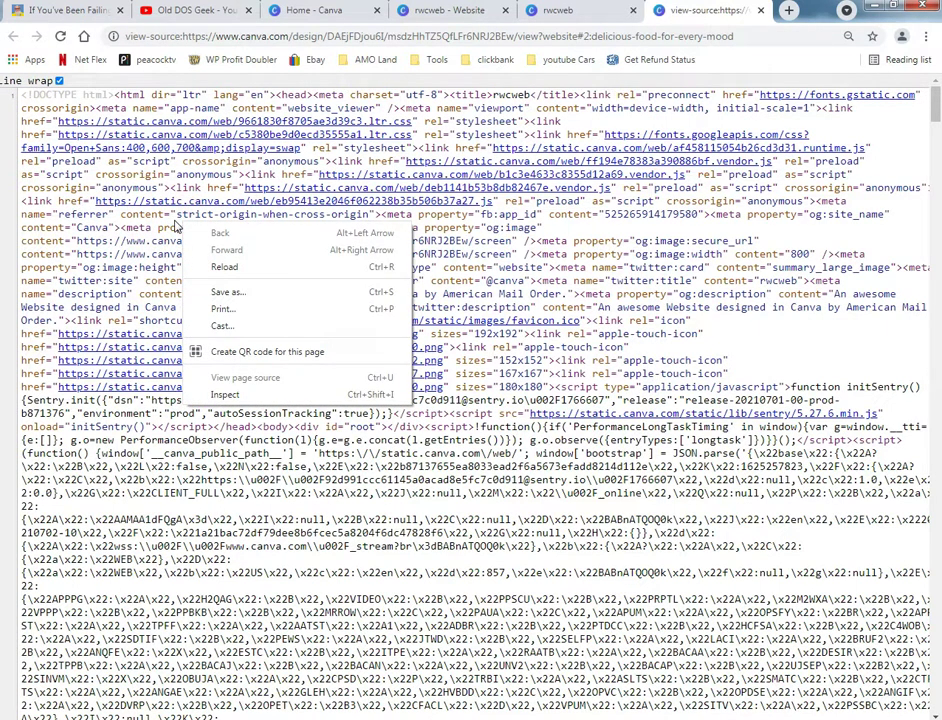
left_click(174, 220)
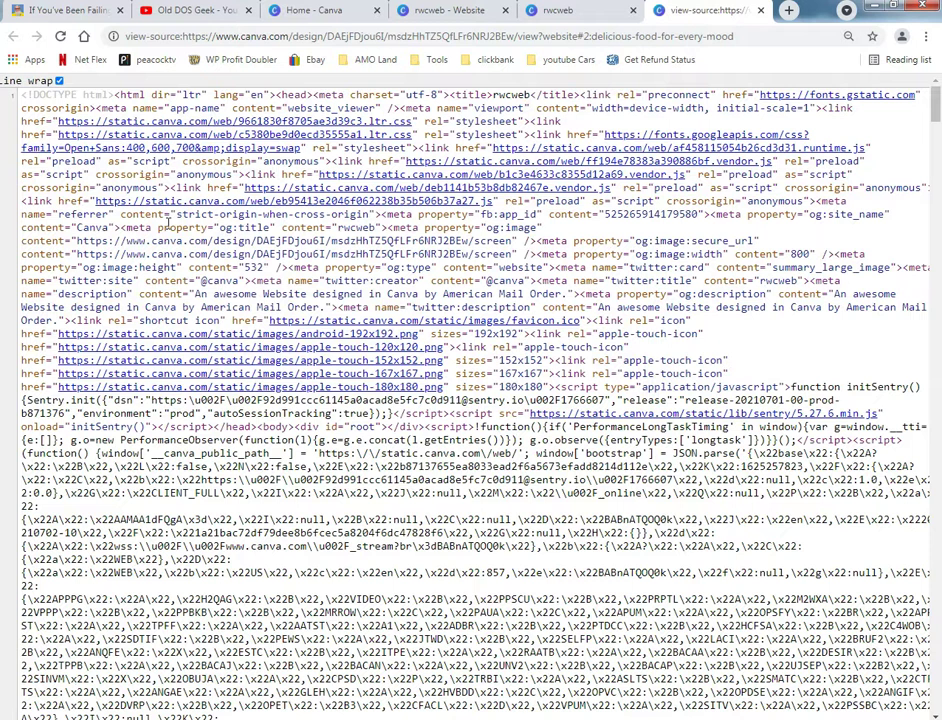
key("ctrl+a")
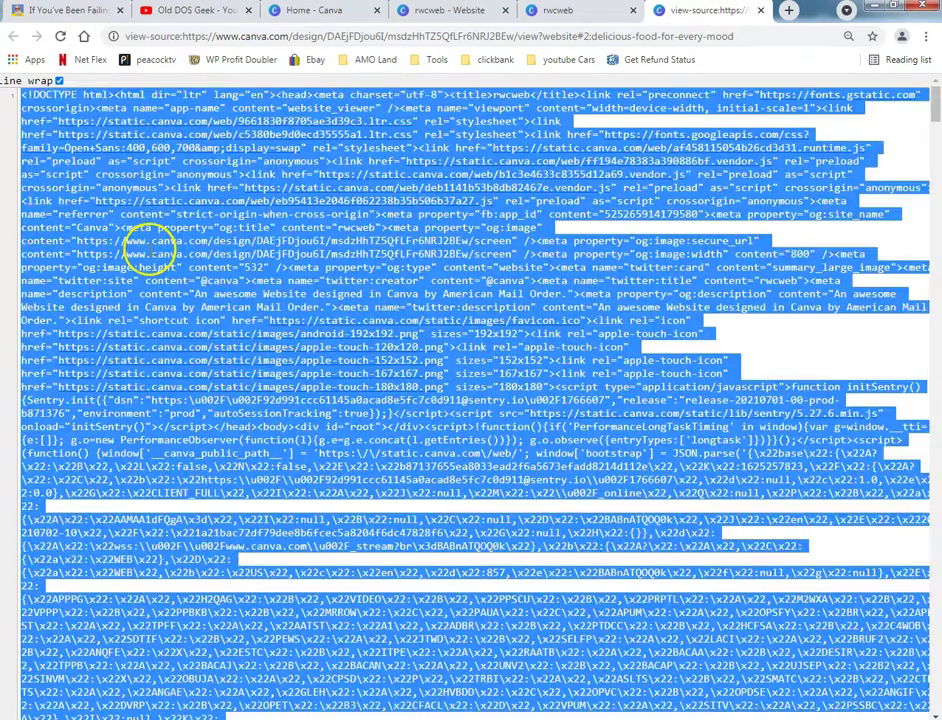
right_click(226, 227)
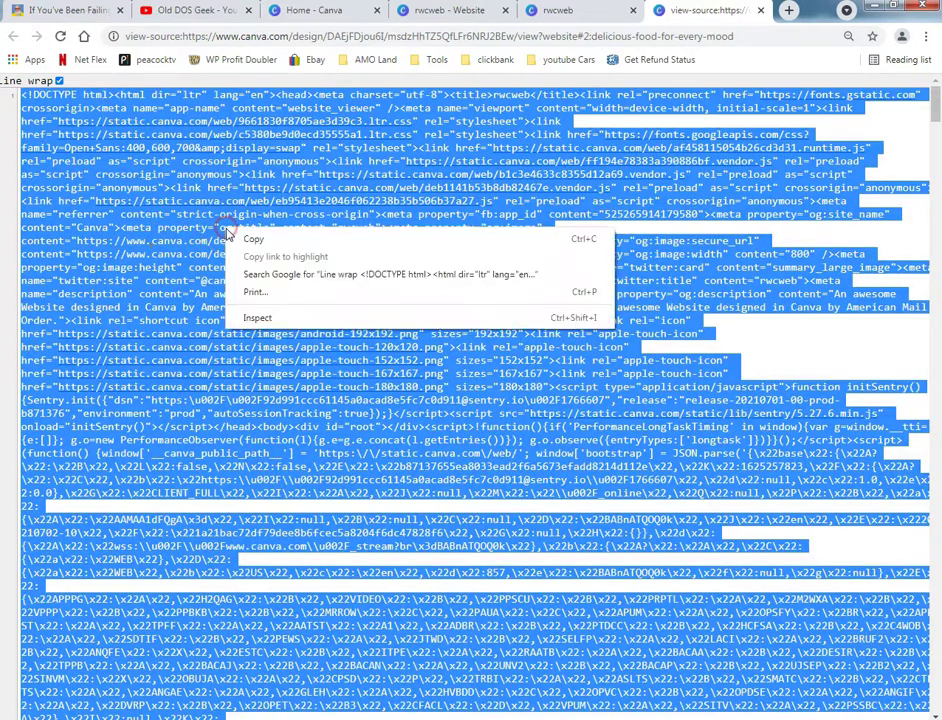
left_click(243, 241)
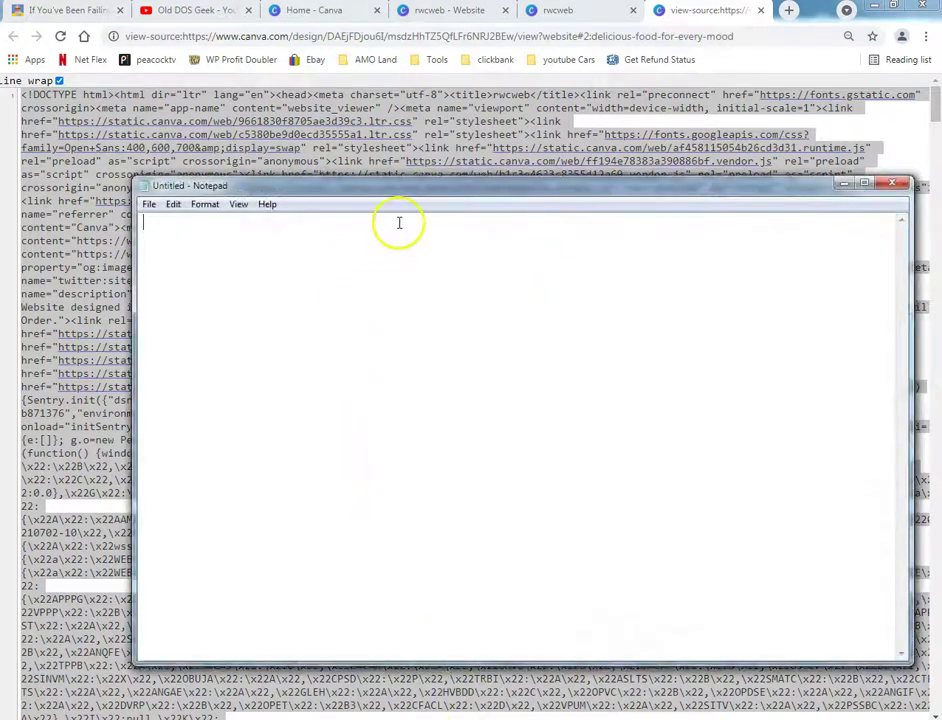
Switch to a blank Notepad document, paste the copied page source and look through the pasted code.
left_click(175, 207)
left_click(208, 274)
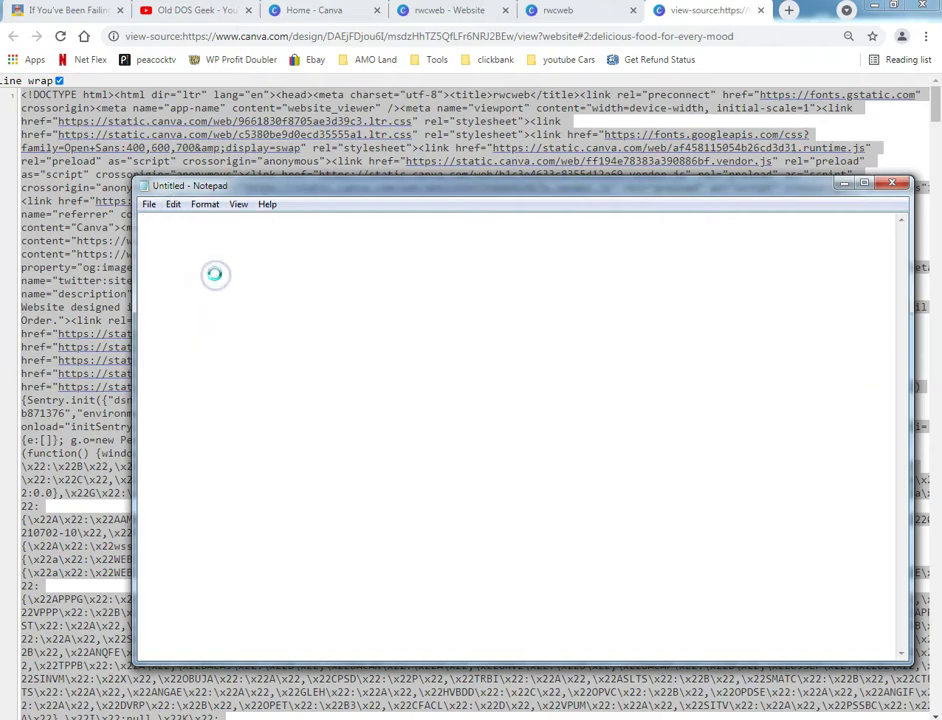
scroll(222, 293, "up", 20)
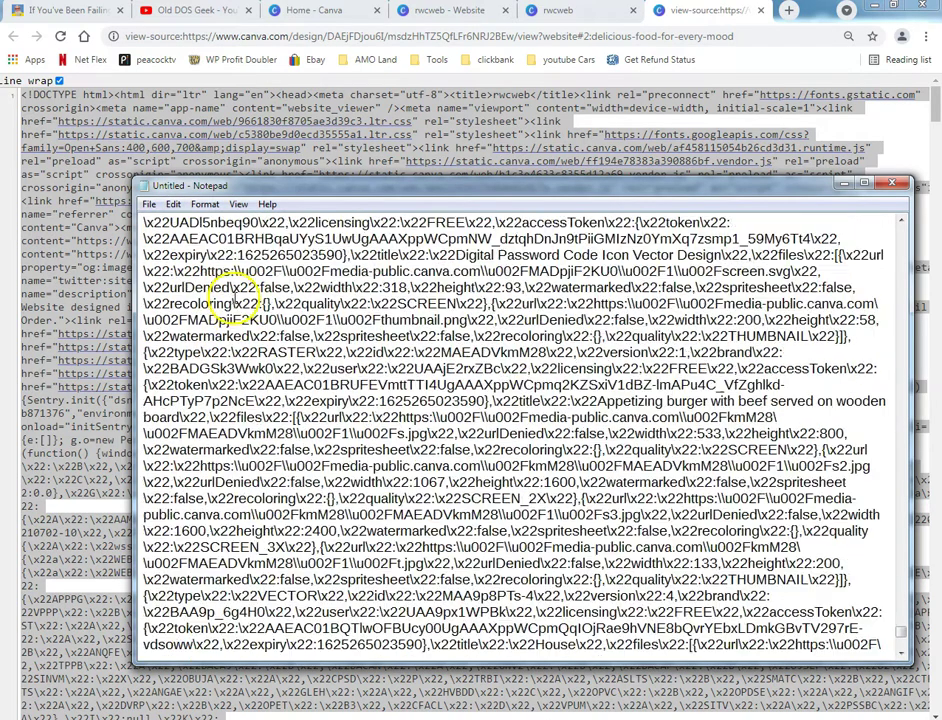
scroll(233, 299, "up", 15)
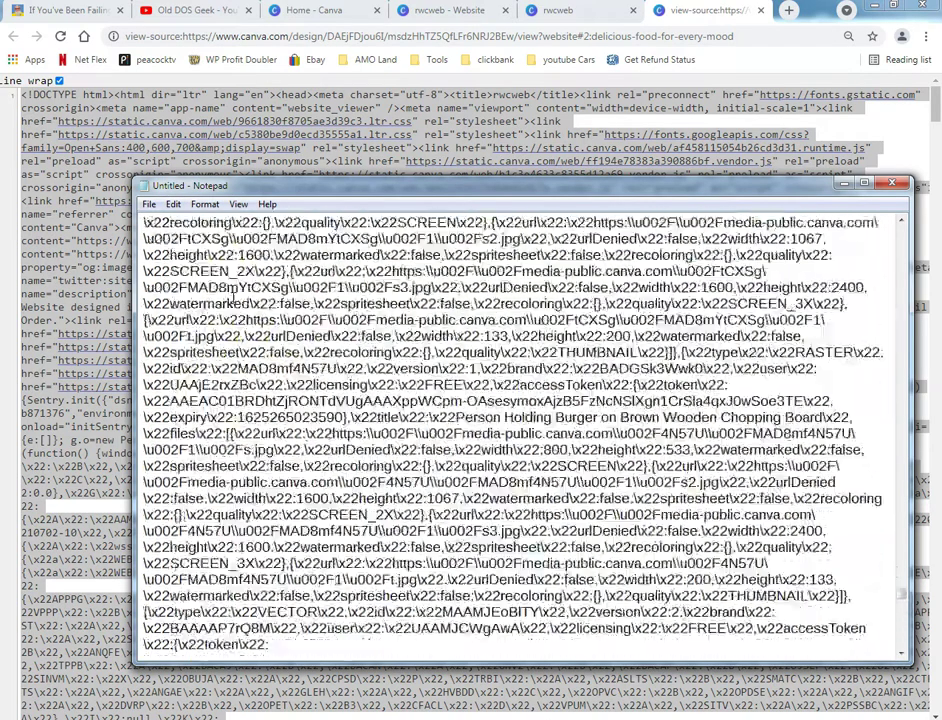
scroll(55, 305, "up", 1)
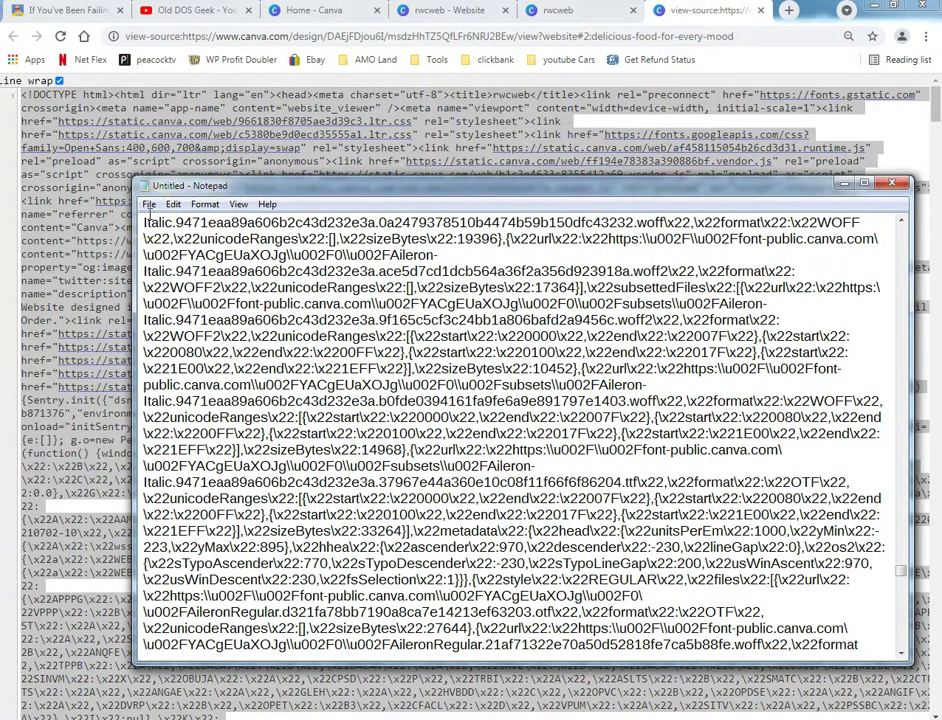
Return to the rwcweb design in Canva and examine the file types available for downloading it.
left_click(572, 10)
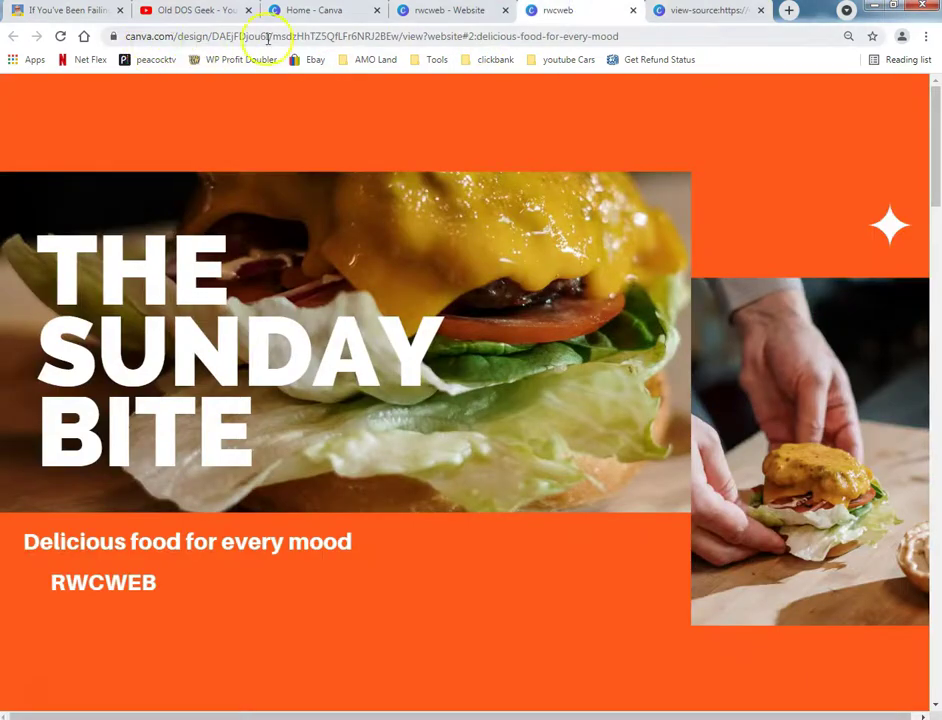
left_click(452, 12)
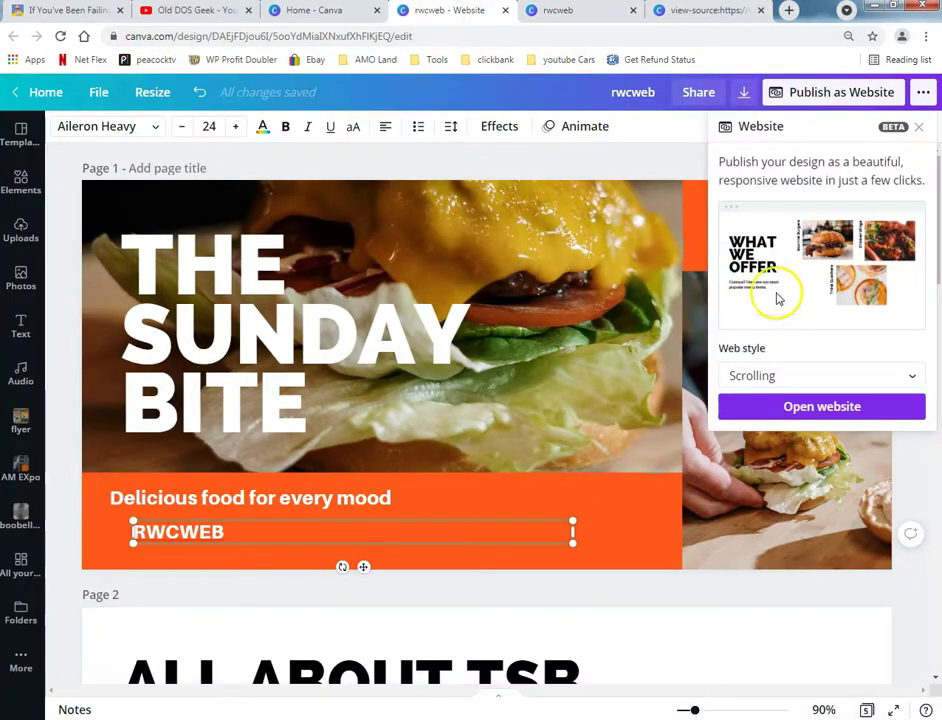
left_click(921, 93)
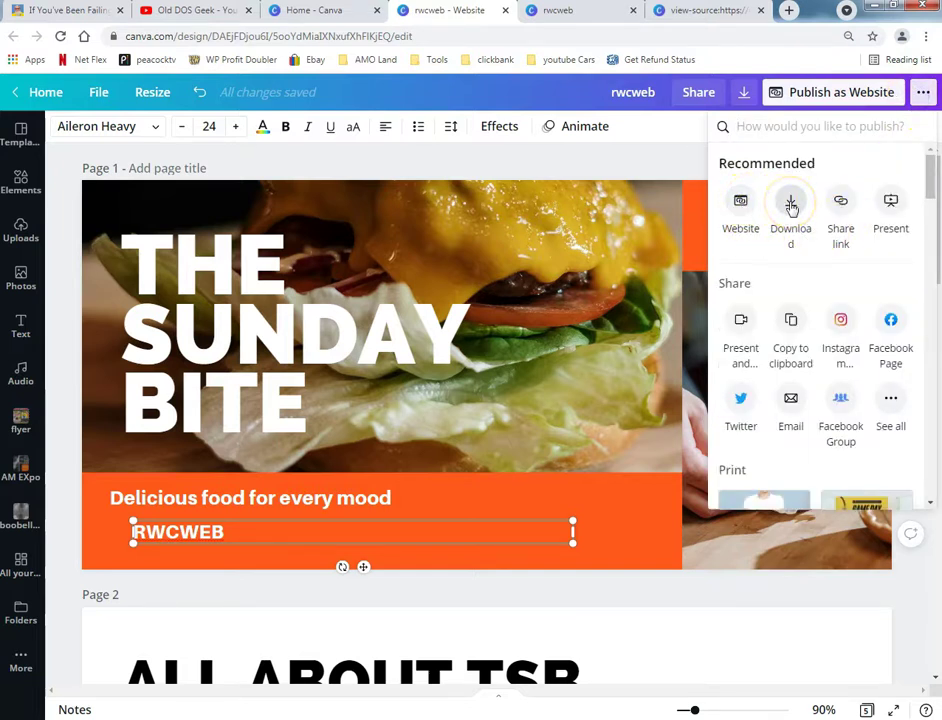
left_click(791, 205)
left_click_drag(790, 206, 800, 233)
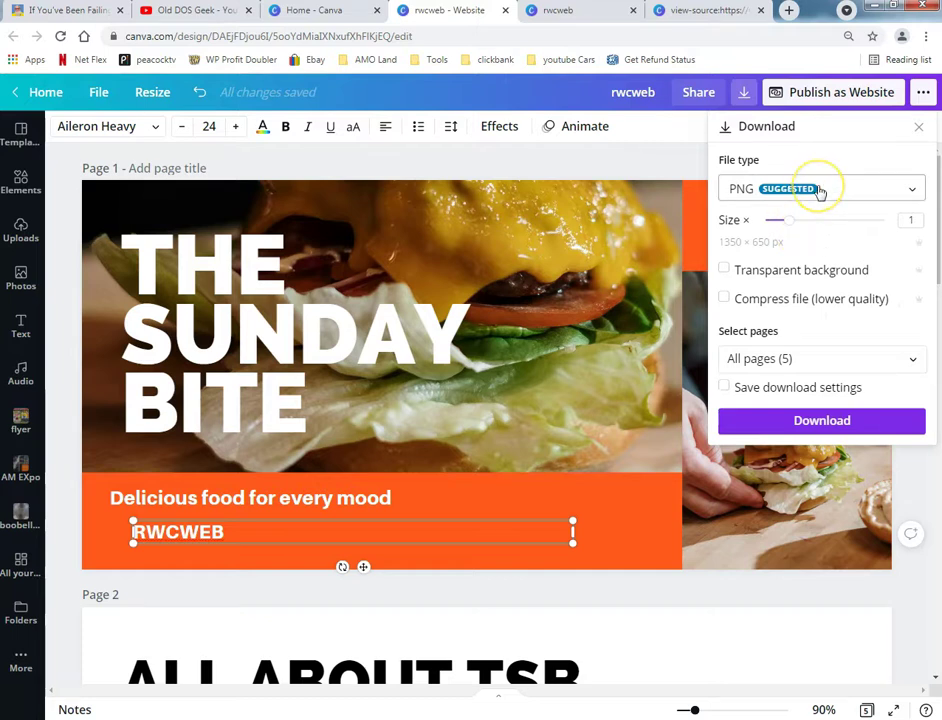
left_click(819, 191)
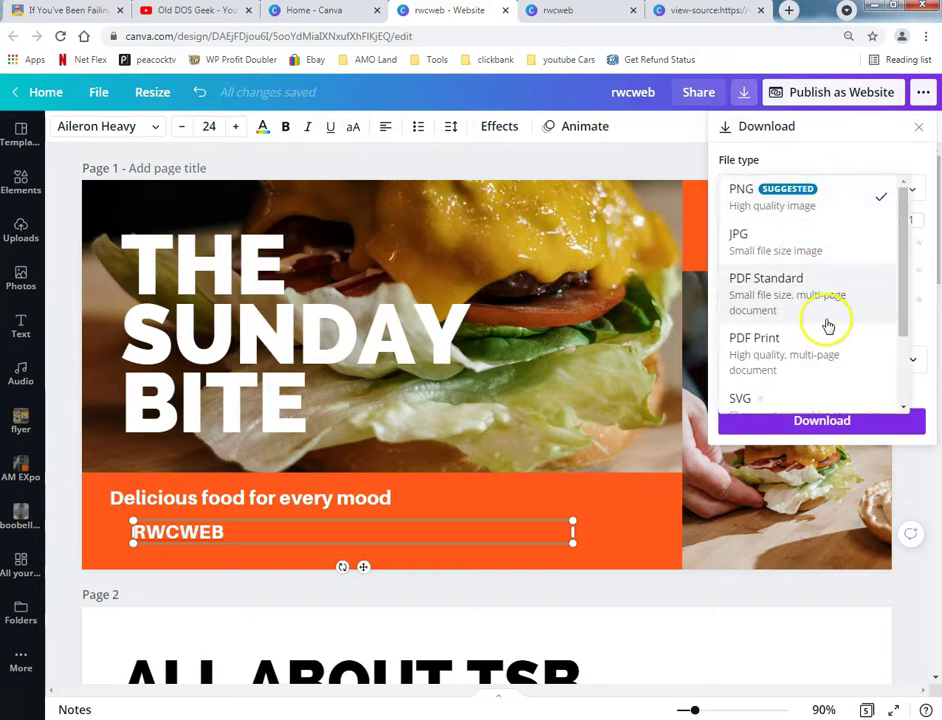
scroll(816, 332, "down", 2)
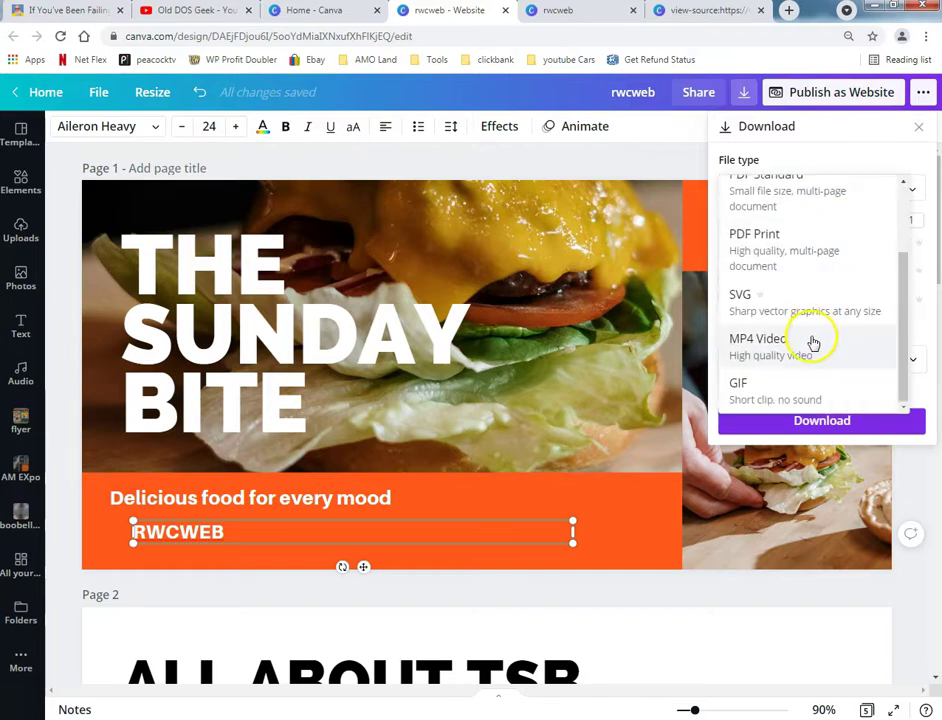
scroll(833, 357, "up", 3)
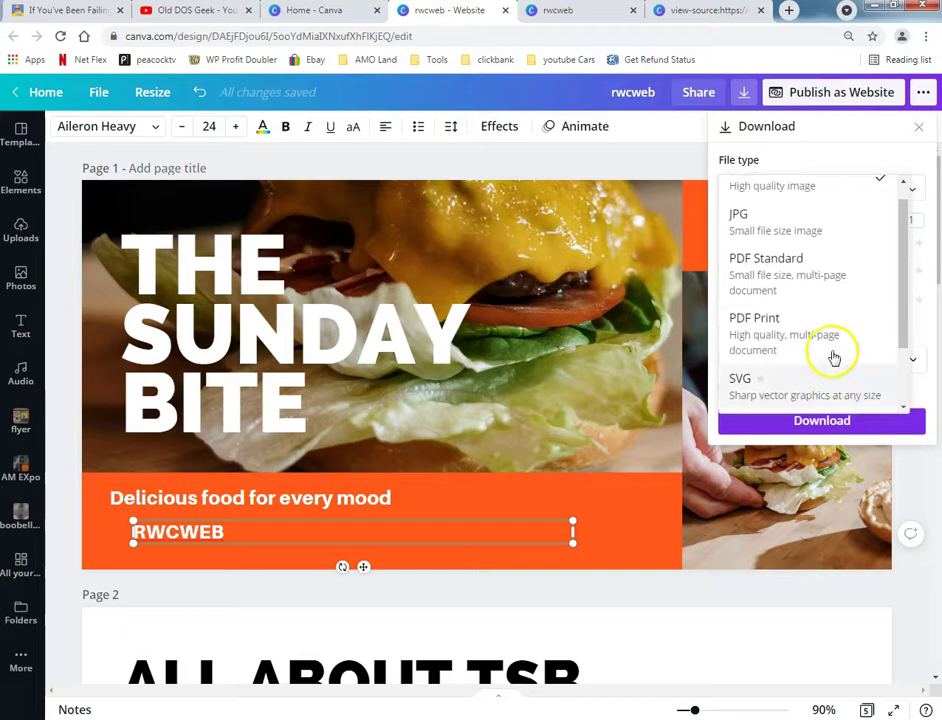
left_click(826, 157)
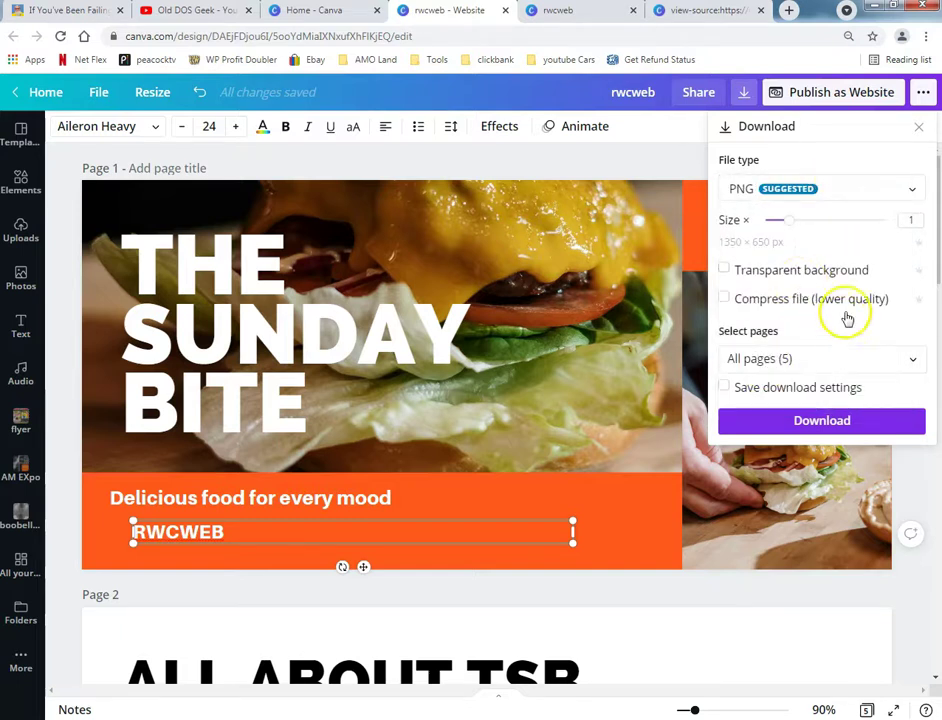
Show all publishing options, publish the design as an embed and copy its HTML embed code.
left_click(923, 97)
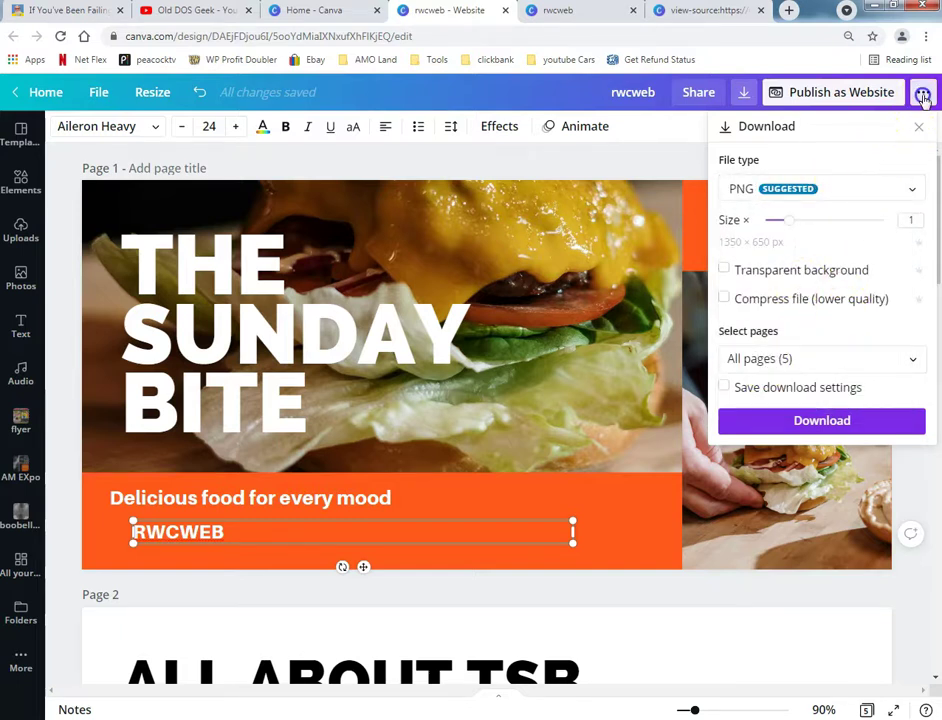
left_click(888, 399)
scroll(790, 415, "down", 5)
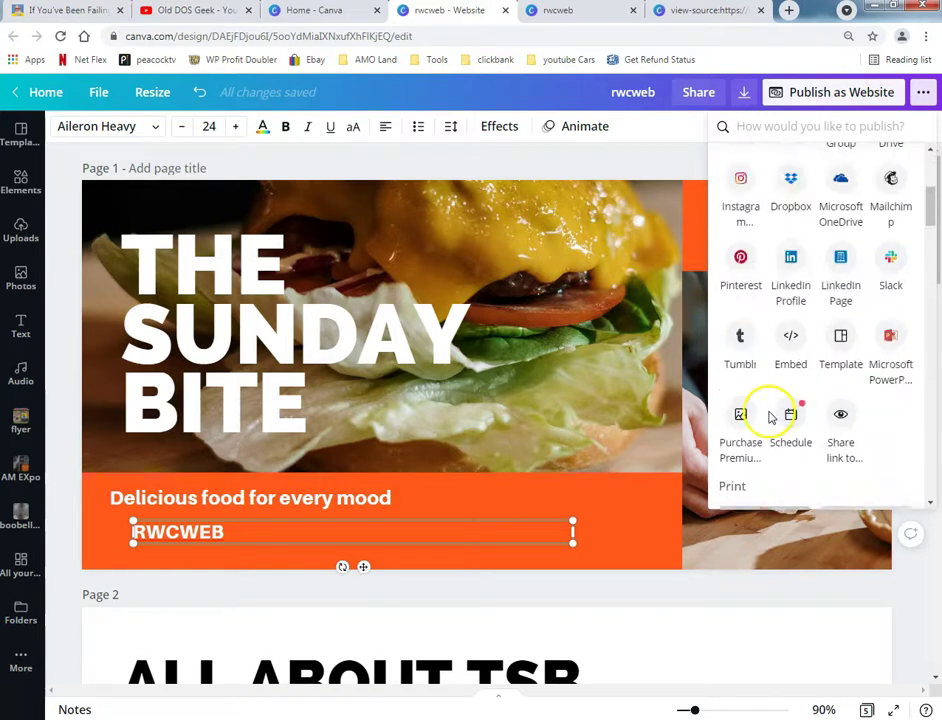
scroll(780, 365, "up", 2)
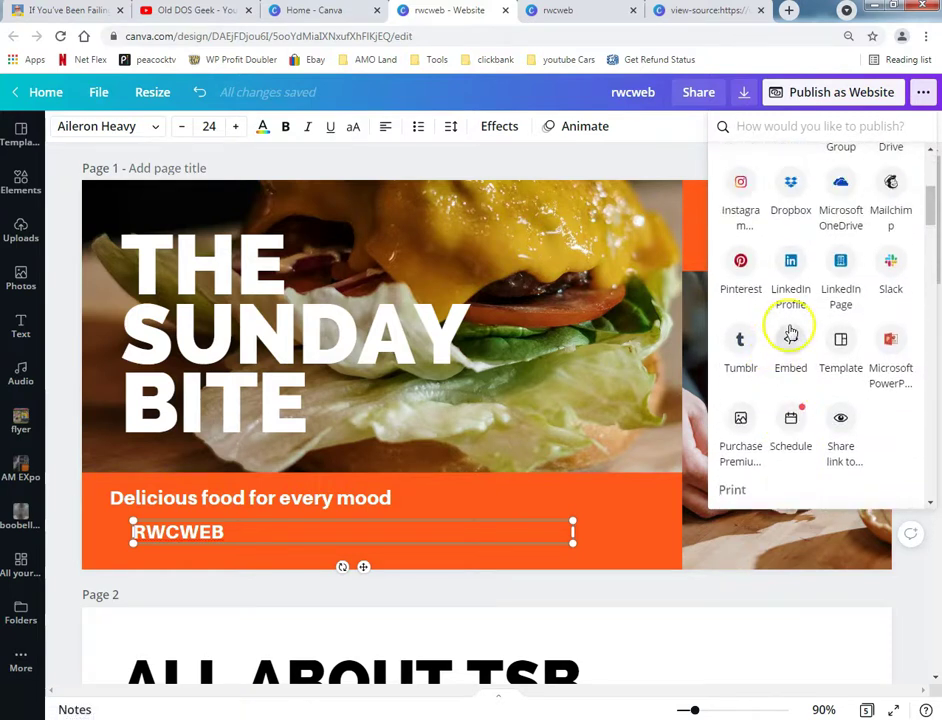
left_click(790, 341)
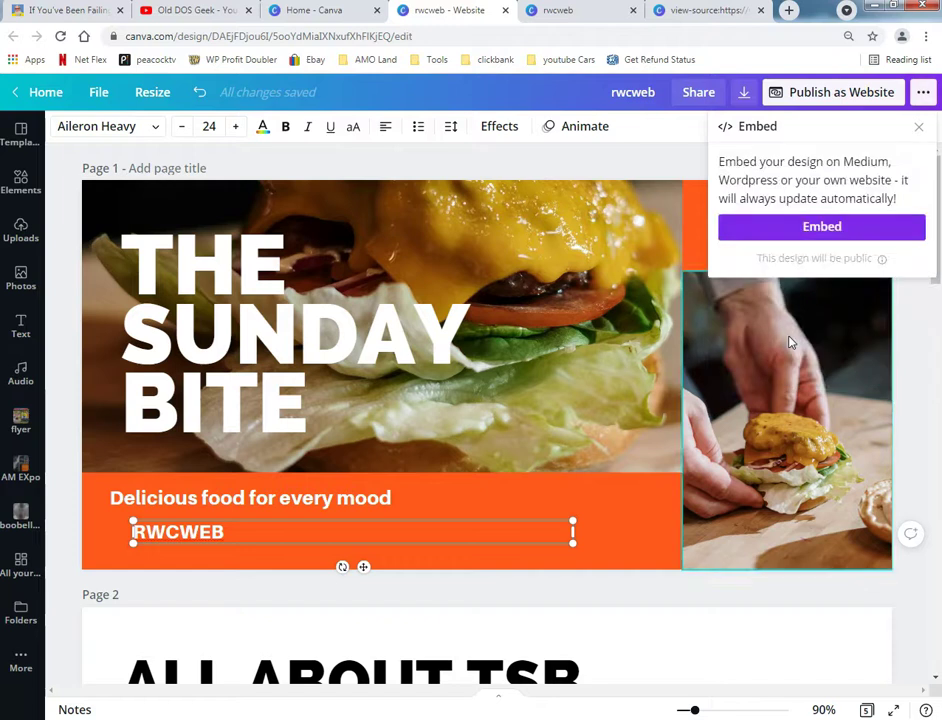
left_click(821, 228)
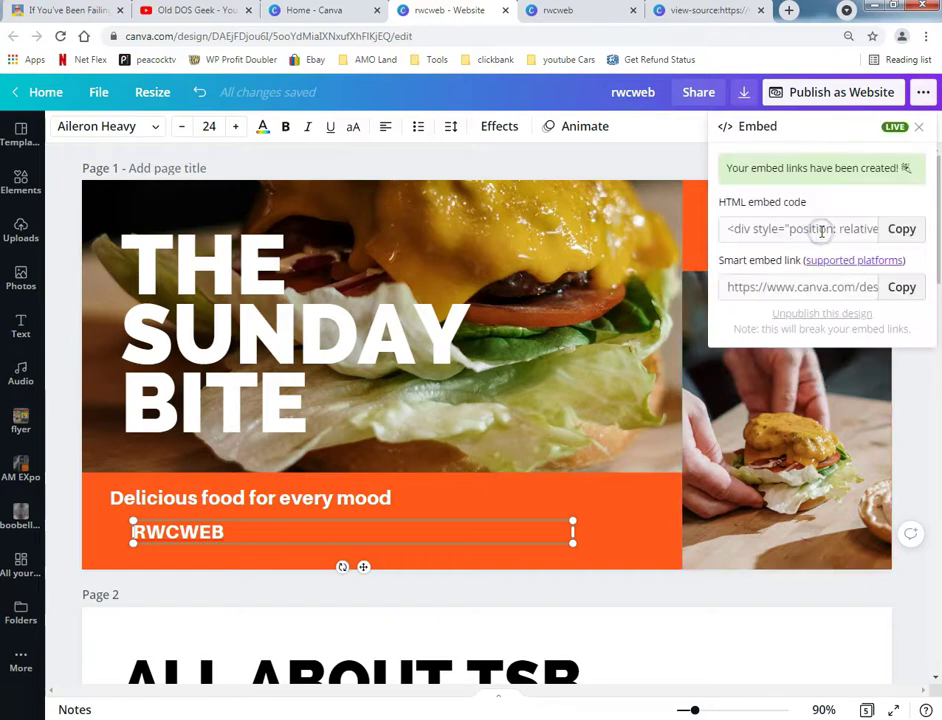
left_click(902, 232)
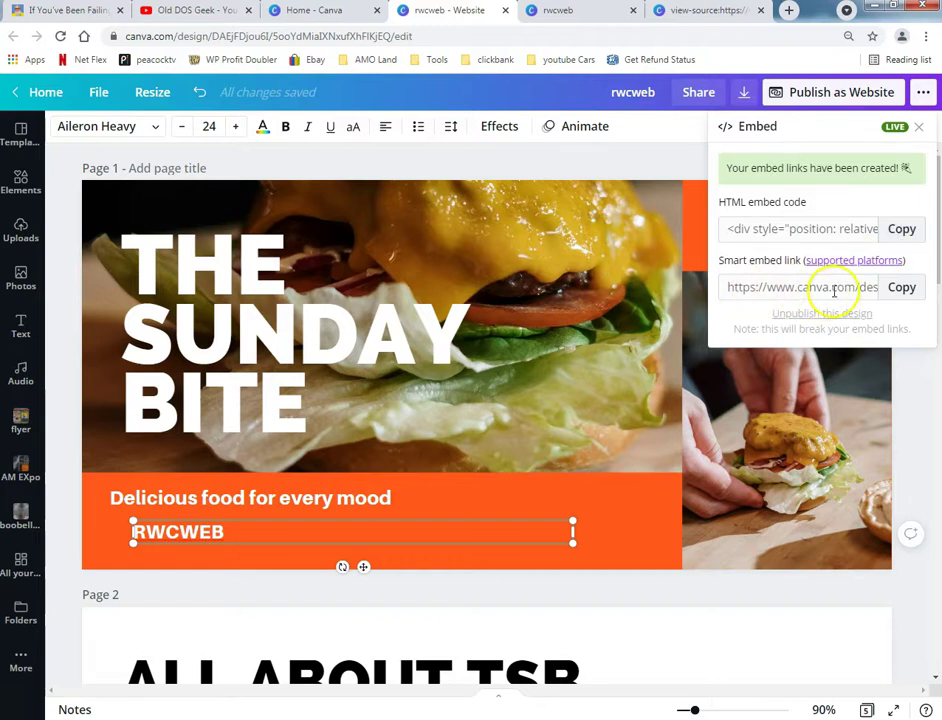
left_click(918, 127)
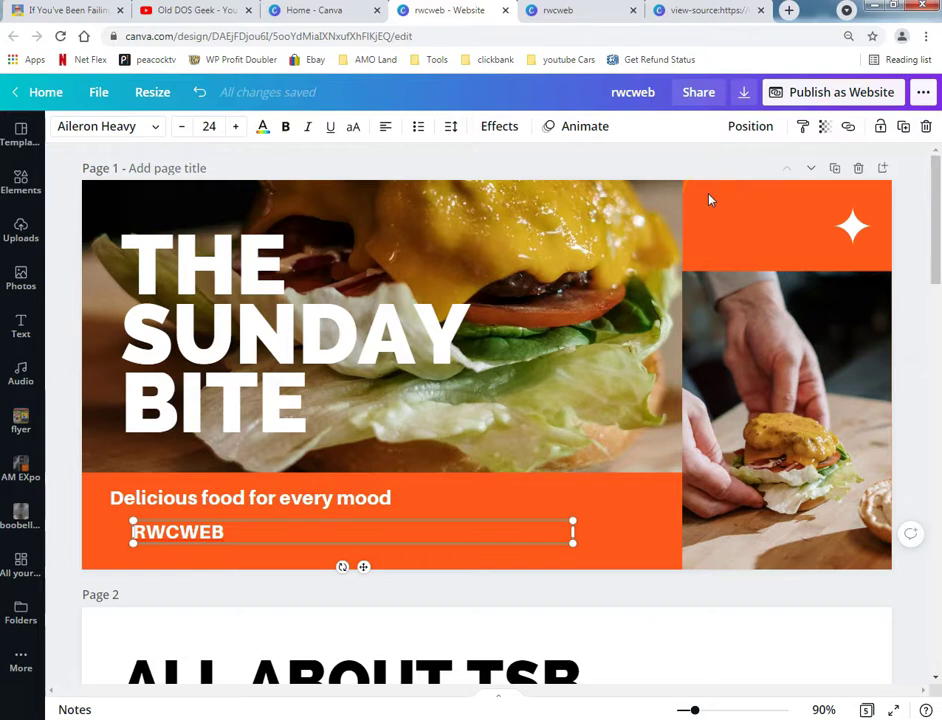
Copy the full rwcweb page source again and switch to the Notepad document holding the pasted code.
left_click(676, 13)
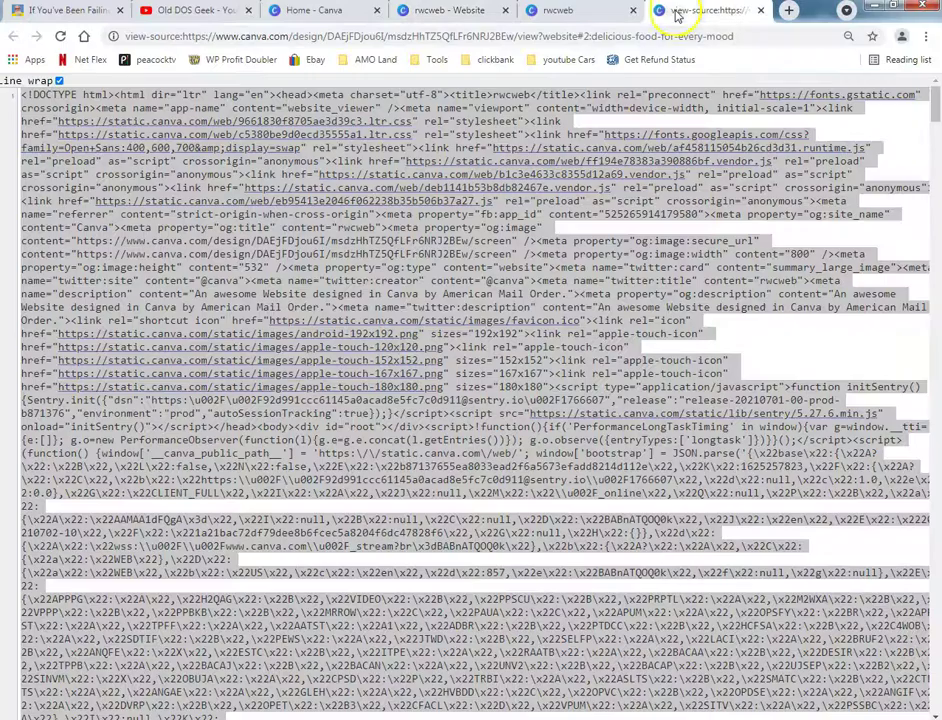
right_click(272, 210)
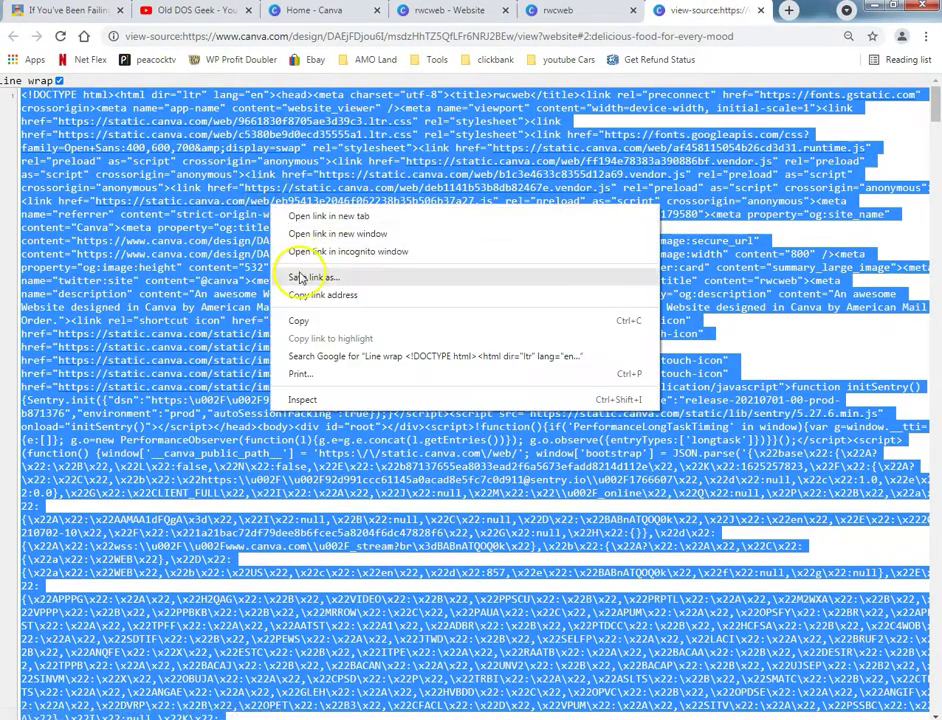
left_click(308, 318)
key("alt+Tab")
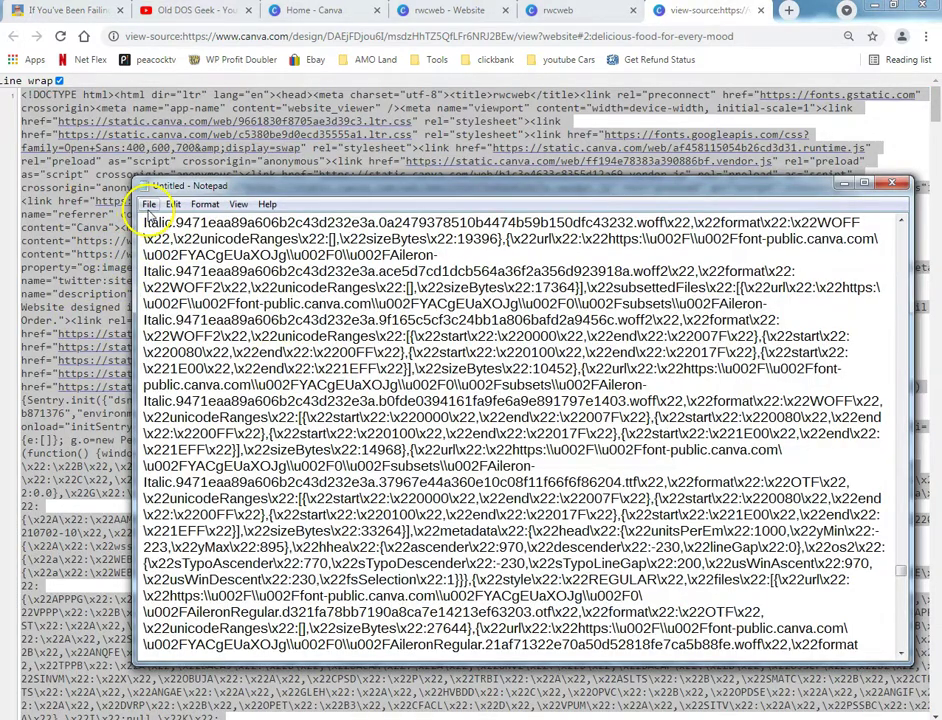
Save the pasted code in New folder as rwcweb.html, using the All Files type.
left_click(148, 204)
left_click(180, 269)
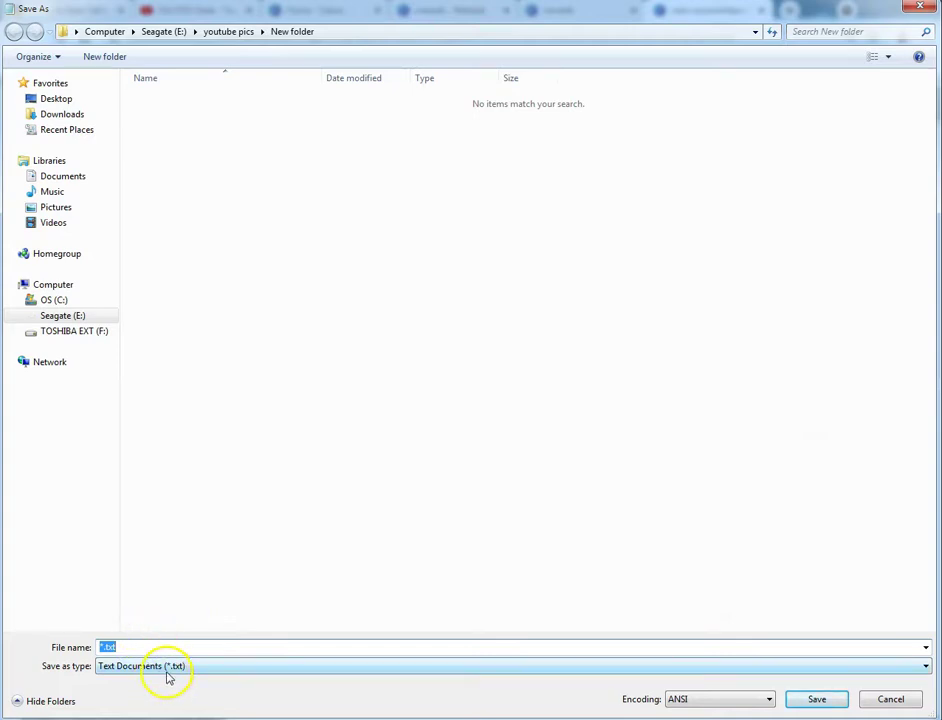
left_click(167, 672)
left_click(161, 692)
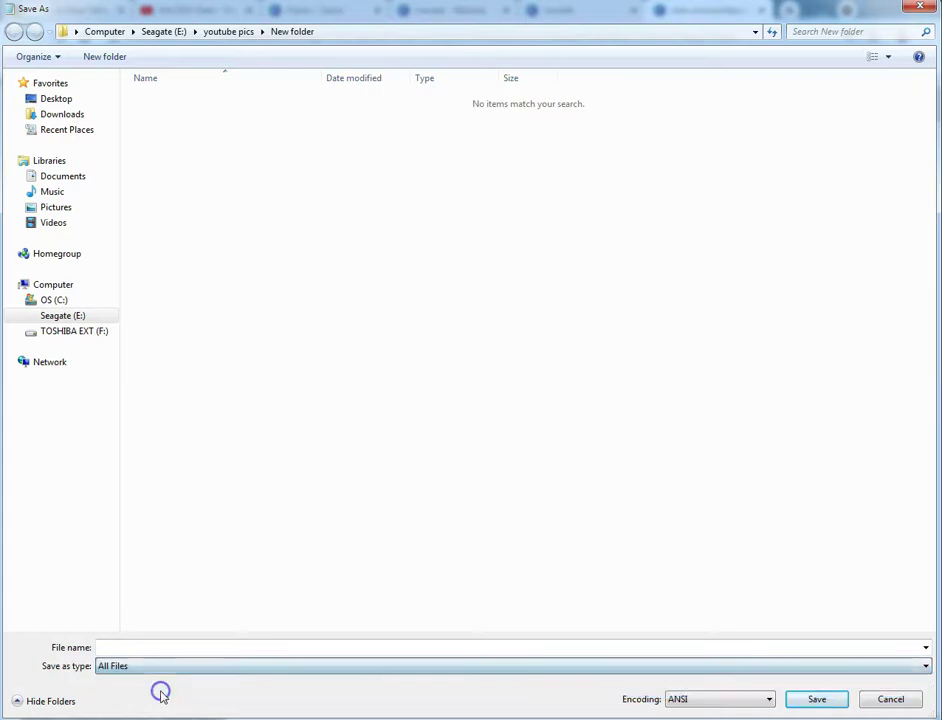
left_click(163, 648)
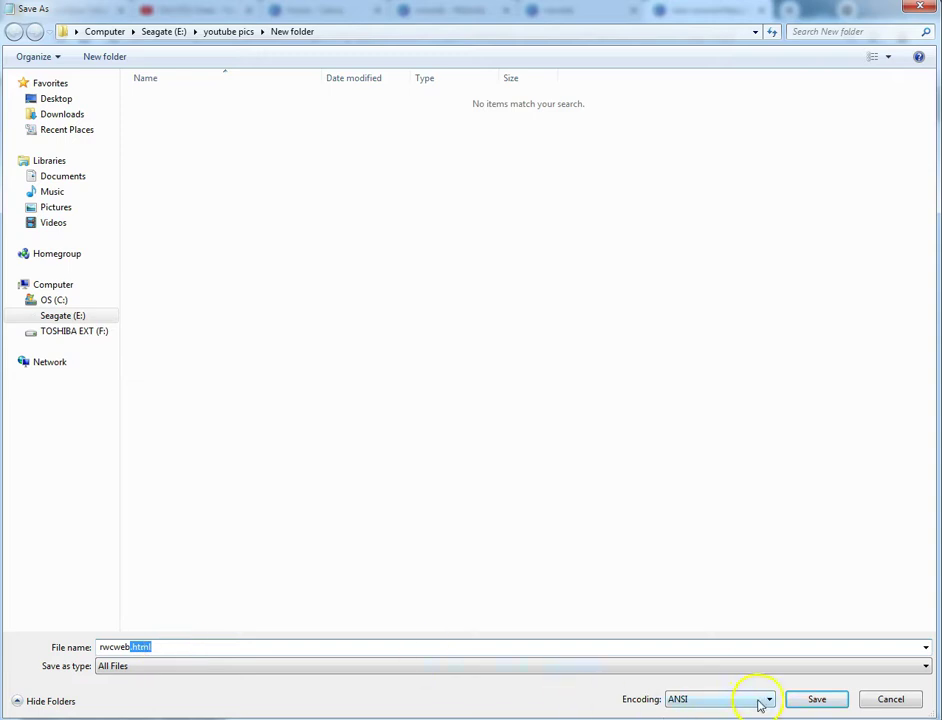
left_click(826, 700)
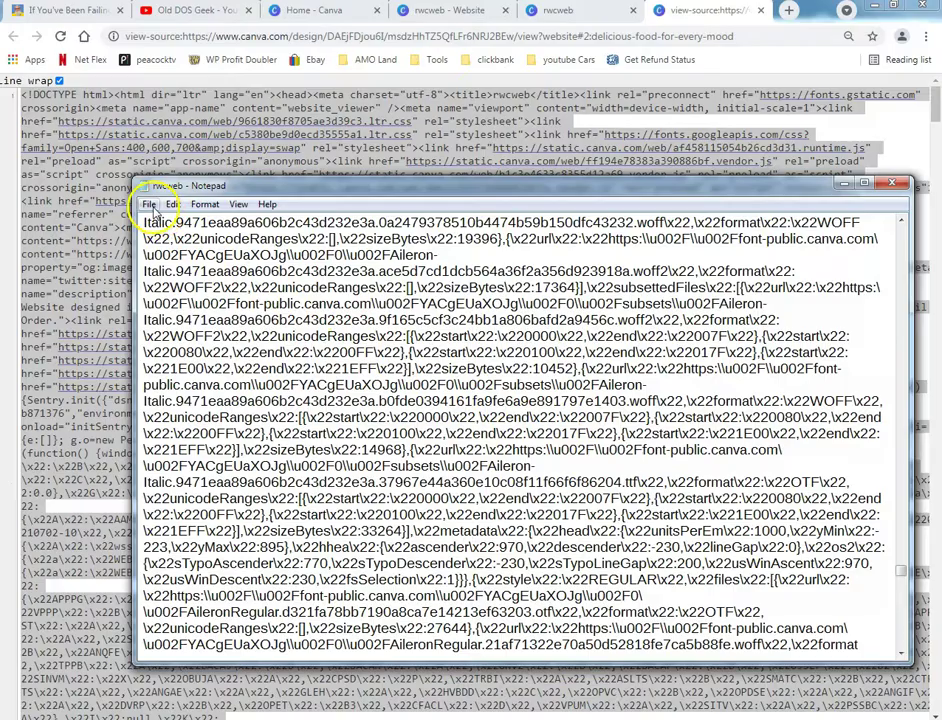
Browse New folder for files to open, list all file types and select the saved rwcweb file.
left_click(148, 205)
left_click(172, 238)
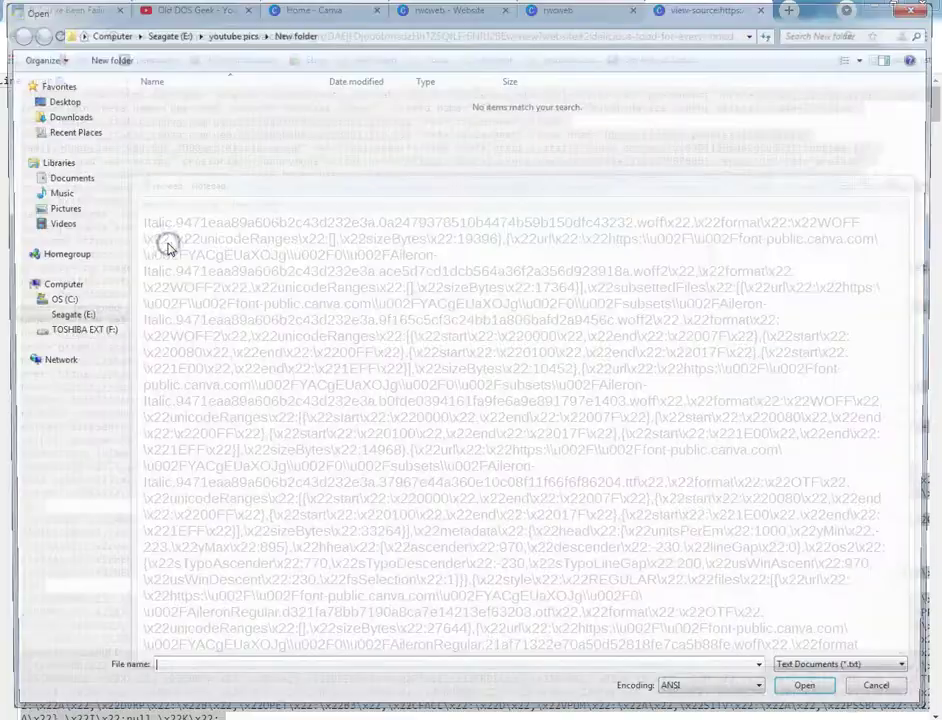
left_click(290, 31)
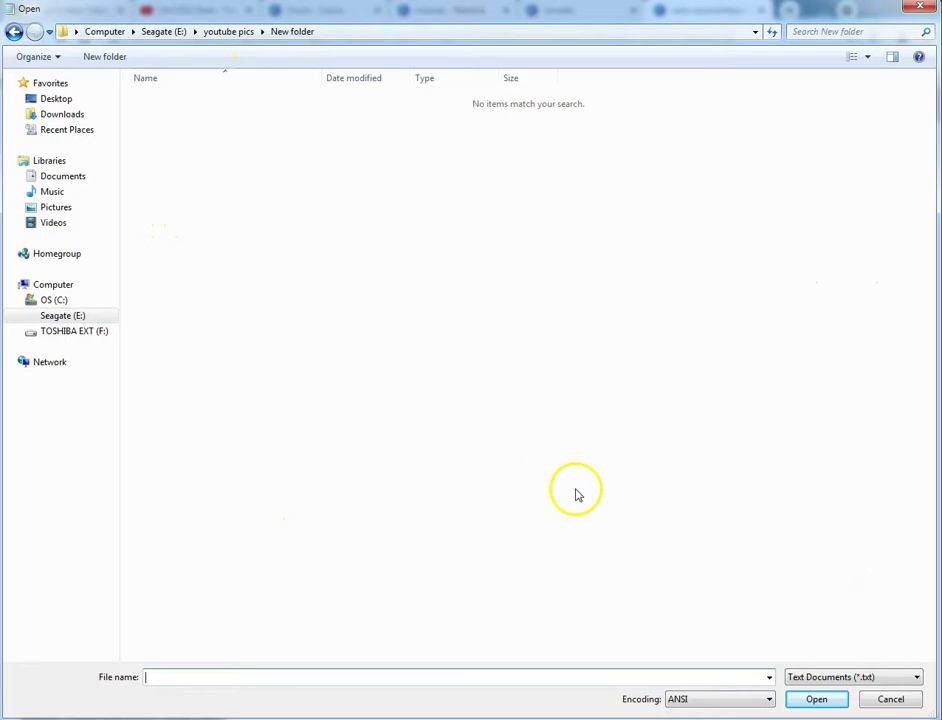
left_click(843, 680)
left_click(830, 702)
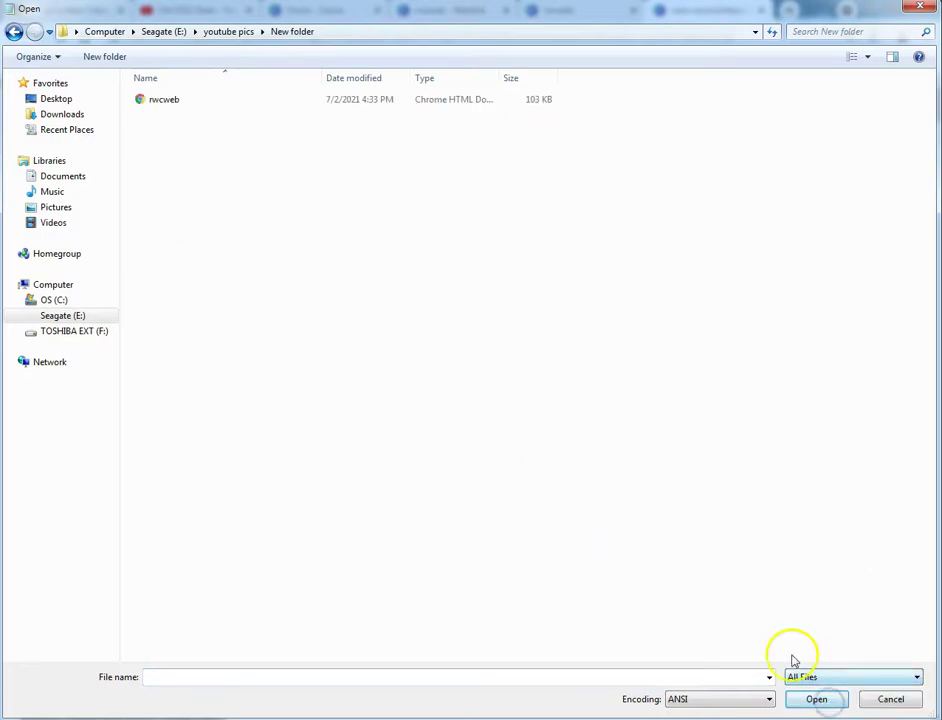
left_click(165, 102)
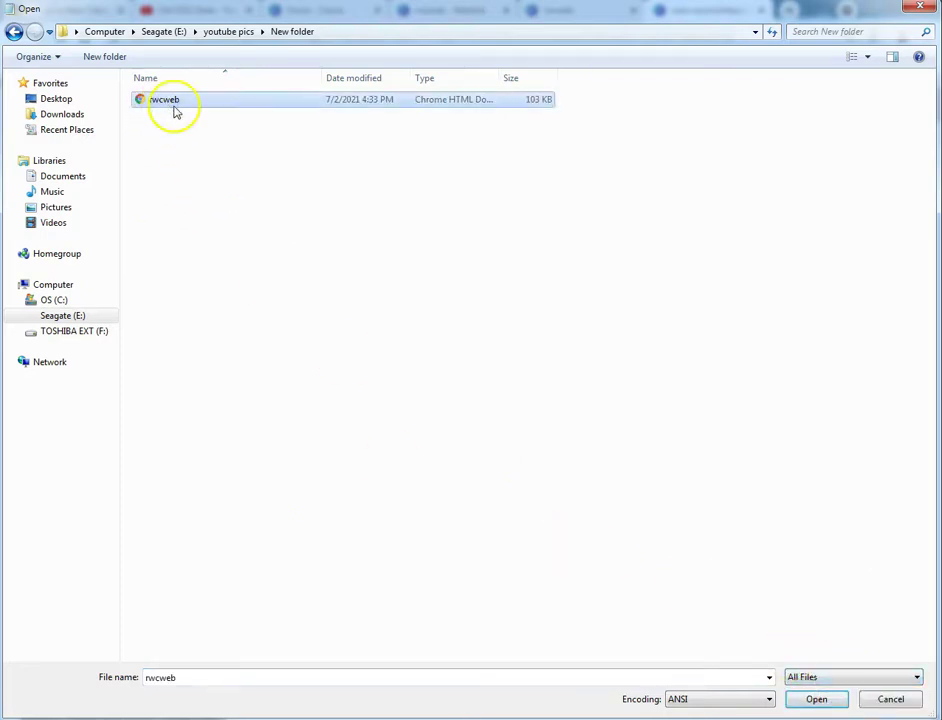
Show the folder's files as tiles and open the rwcweb HTML document in the browser.
left_click(852, 57)
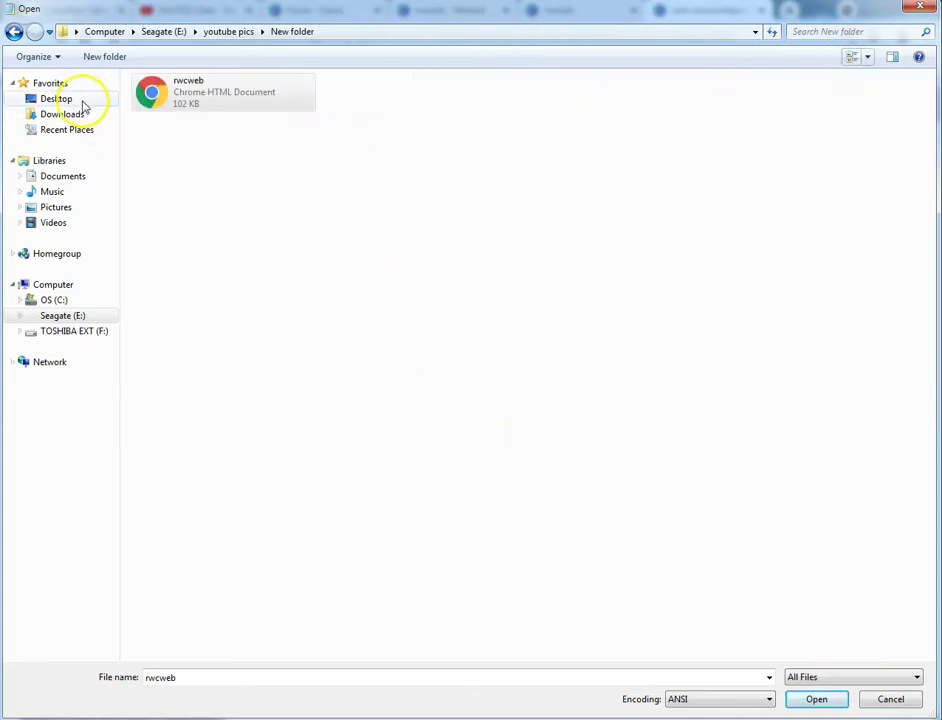
right_click(151, 93)
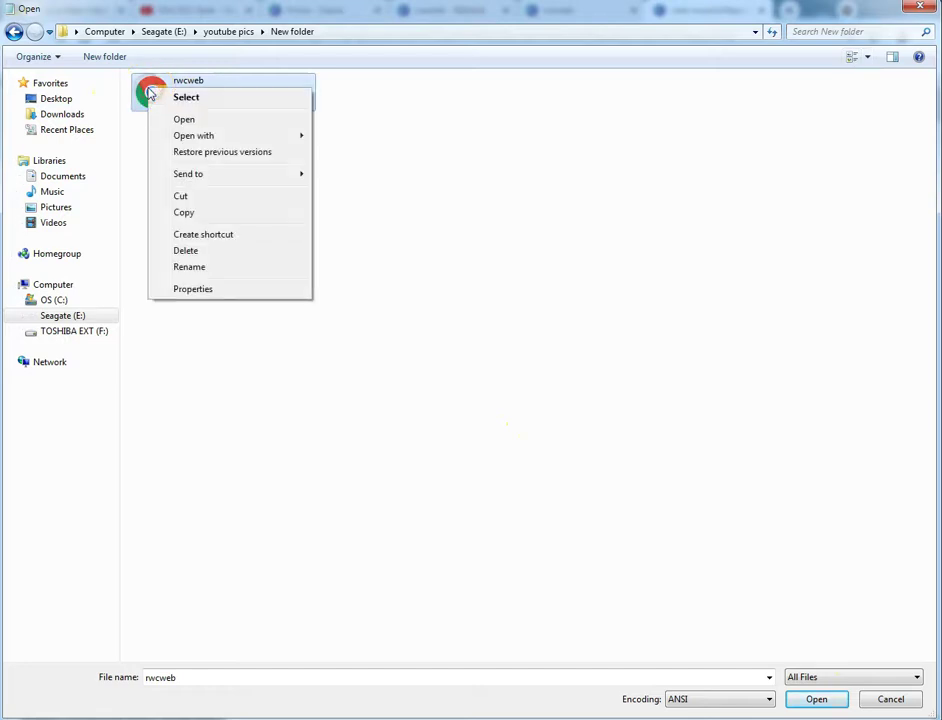
left_click(184, 120)
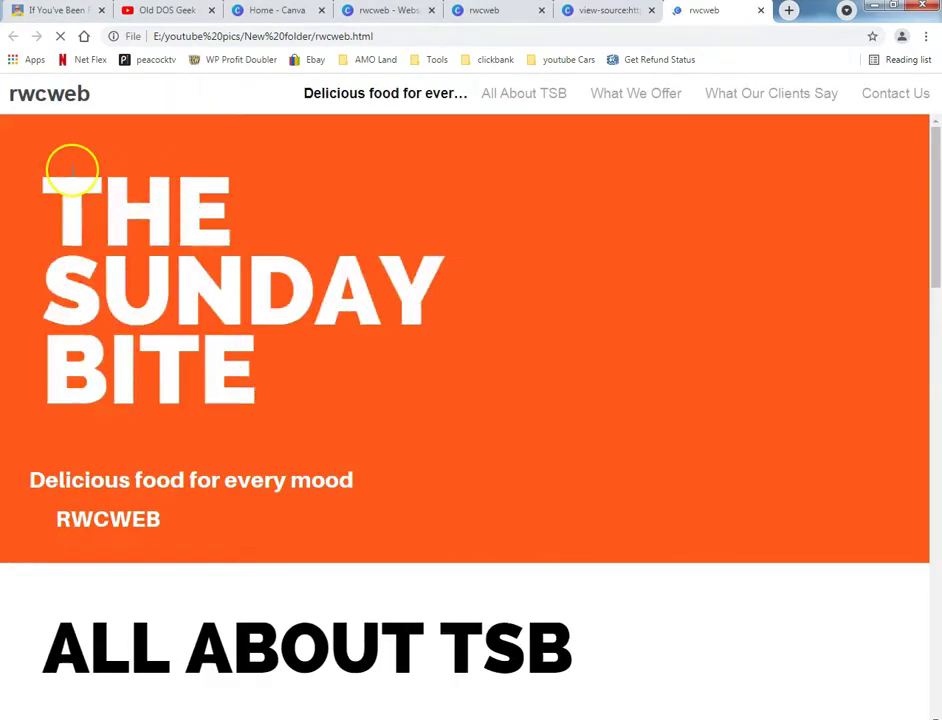
Look through the locally saved rwcweb page down to Contact Us and return to the beginning.
scroll(326, 270, "down", 8)
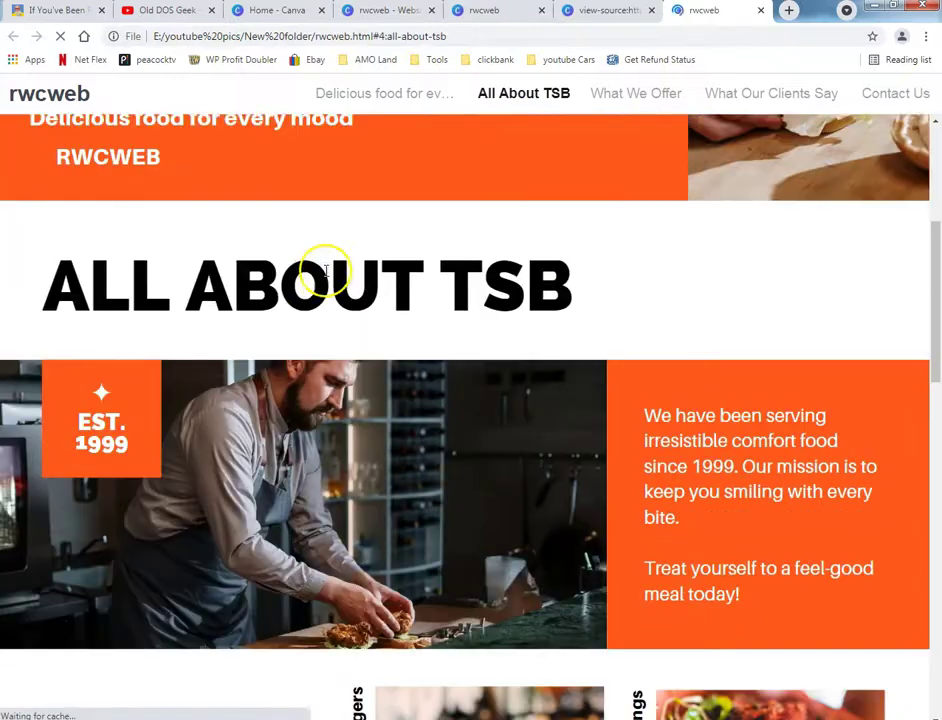
scroll(326, 277, "down", 9)
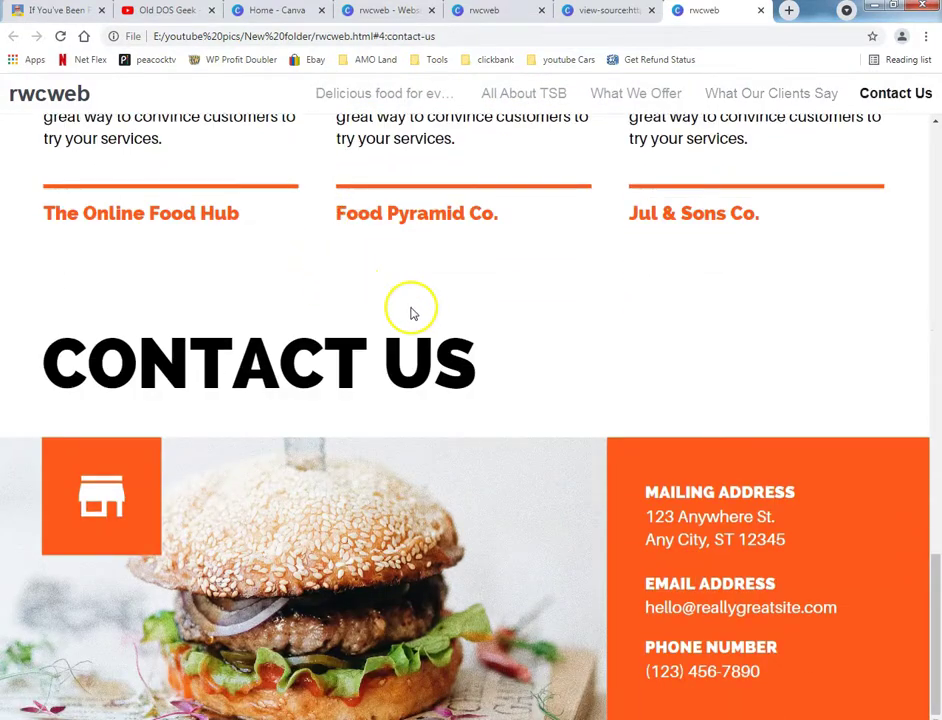
scroll(418, 338, "up", 5)
scroll(427, 354, "up", 8)
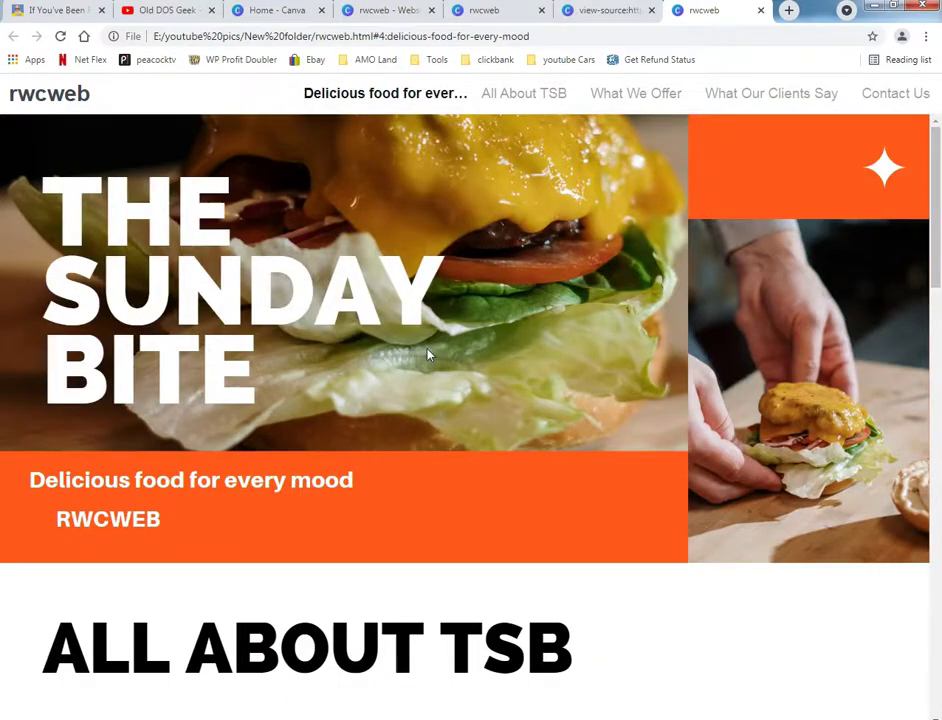
Test the local page's All About TSB, What We Offer, What Our Clients Say and Contact Us links, ending at the Sunday Bite header.
left_click(505, 94)
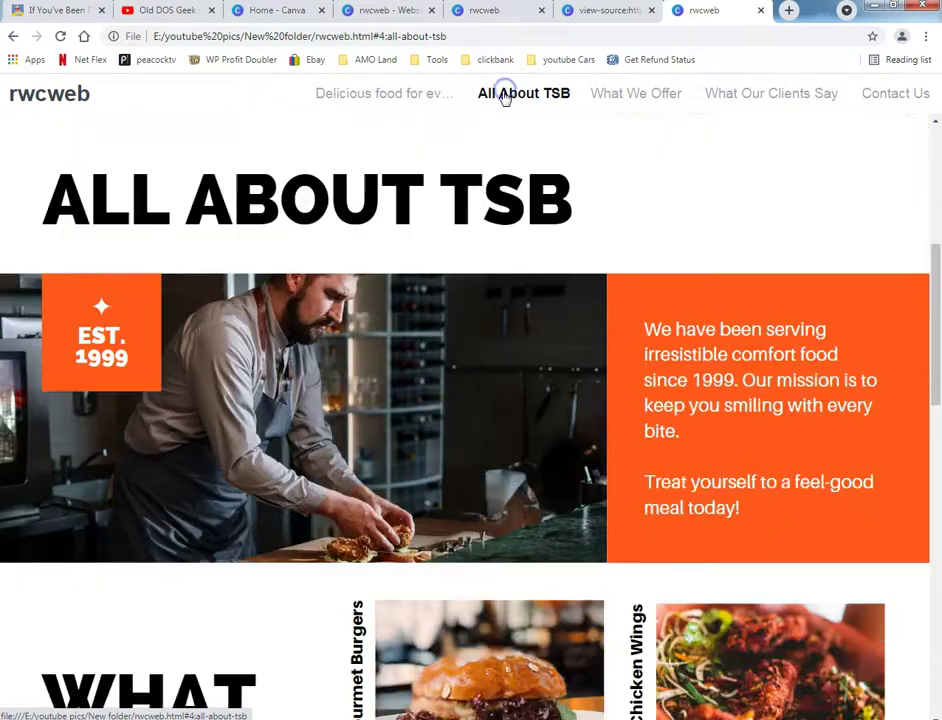
left_click(645, 93)
left_click(755, 94)
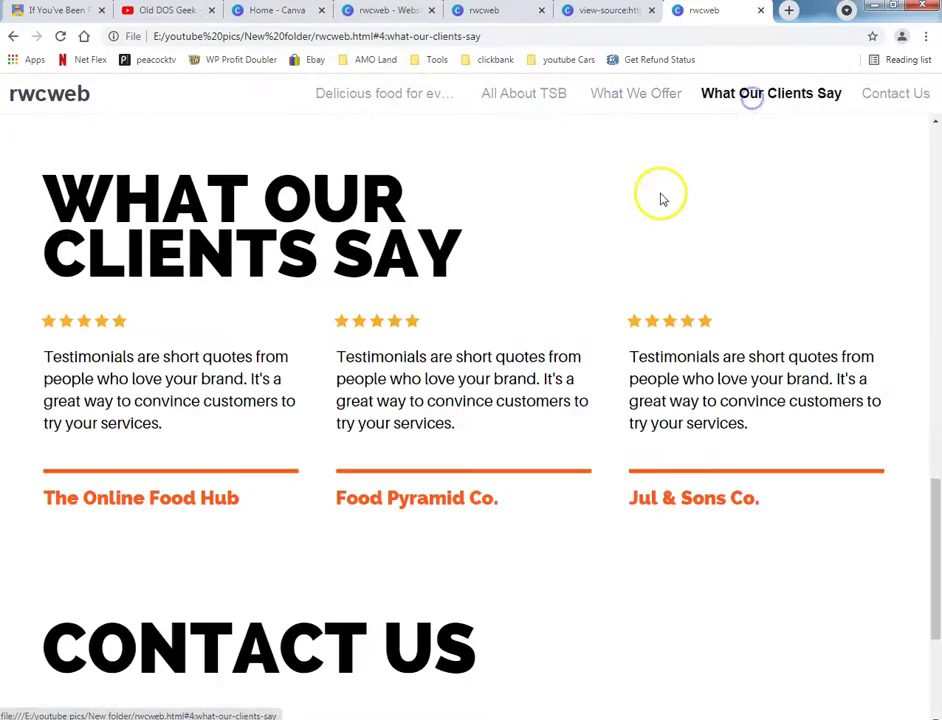
left_click(873, 94)
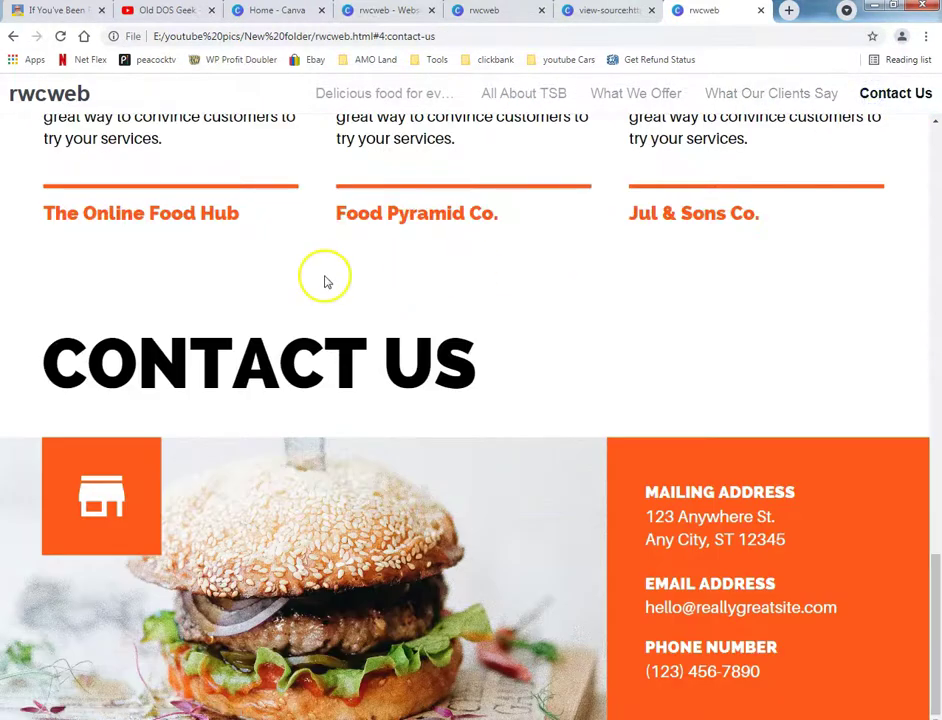
scroll(403, 336, "up", 20)
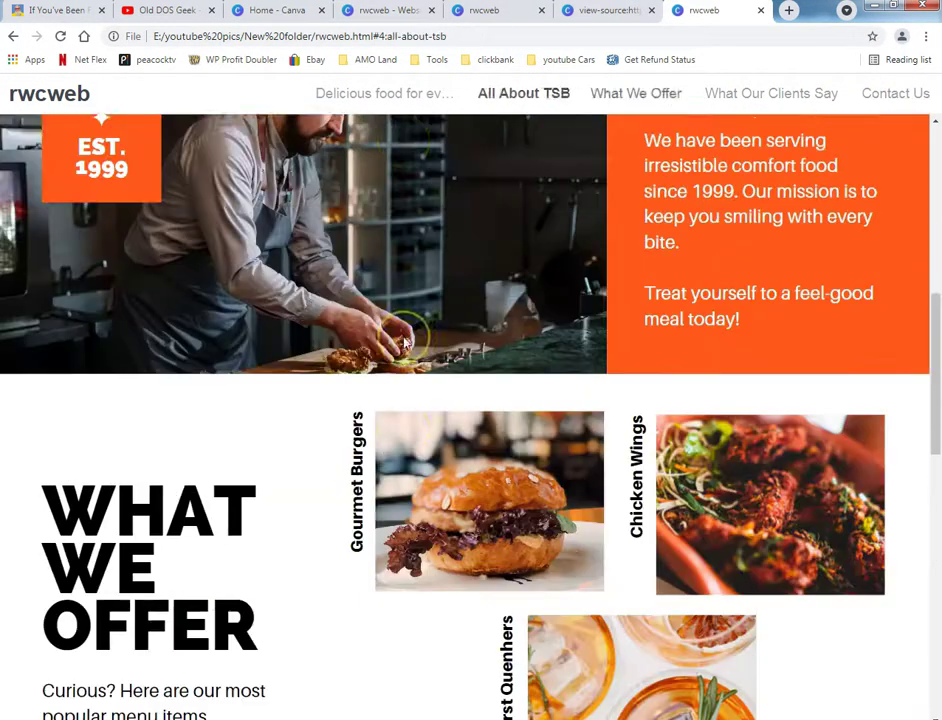
scroll(403, 343, "up", 1)
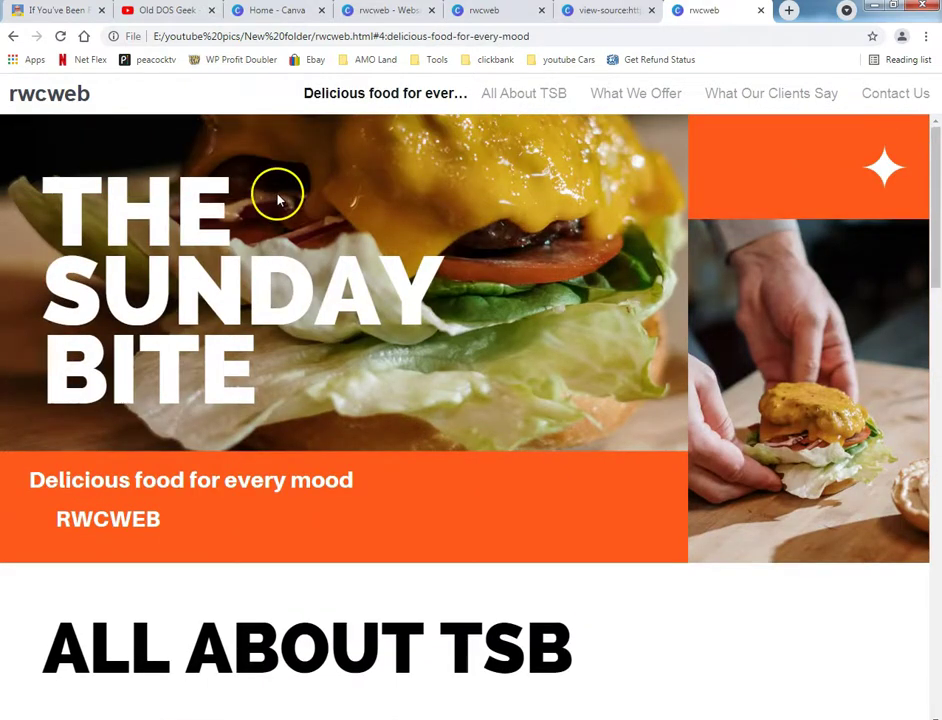
Test the rwcweb site title and What Our Clients Say links, returning to the Delicious food for every mood section.
left_click(30, 92)
left_click(792, 98)
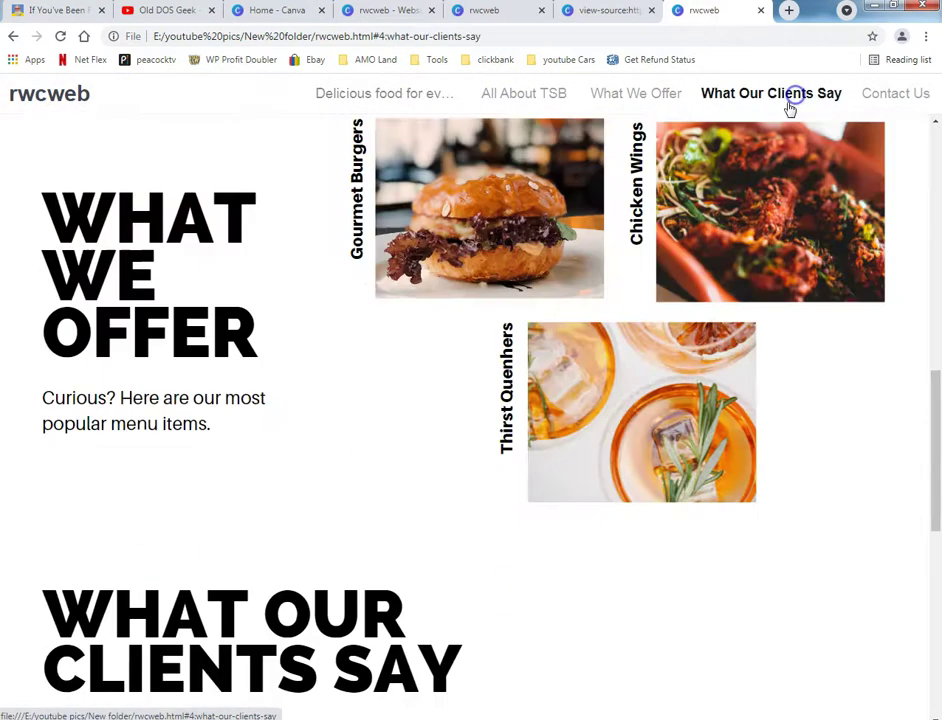
left_click(72, 106)
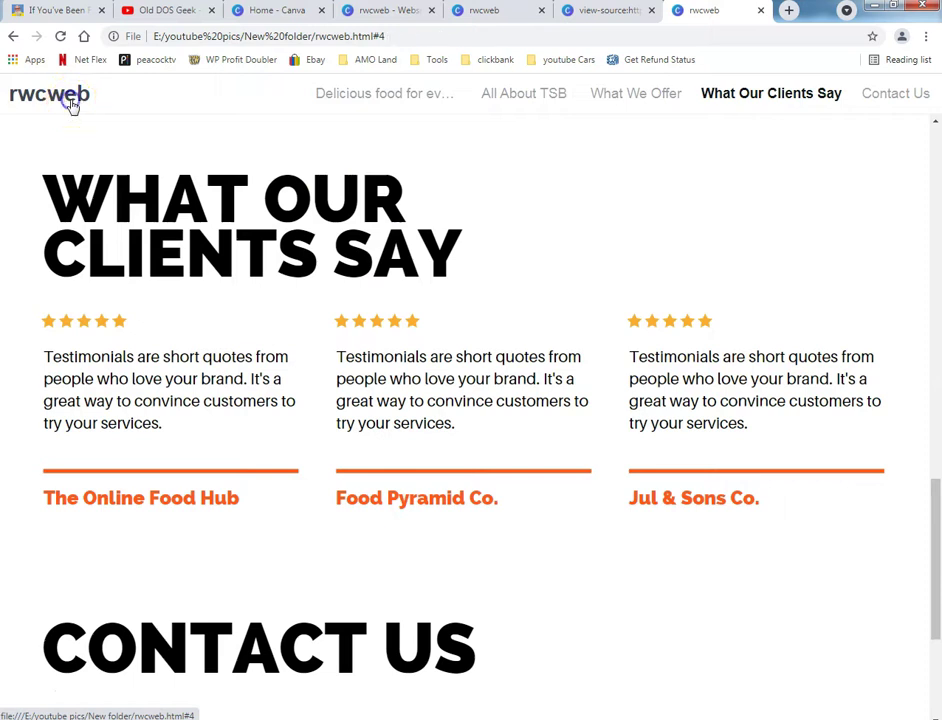
left_click(66, 102)
left_click(311, 105)
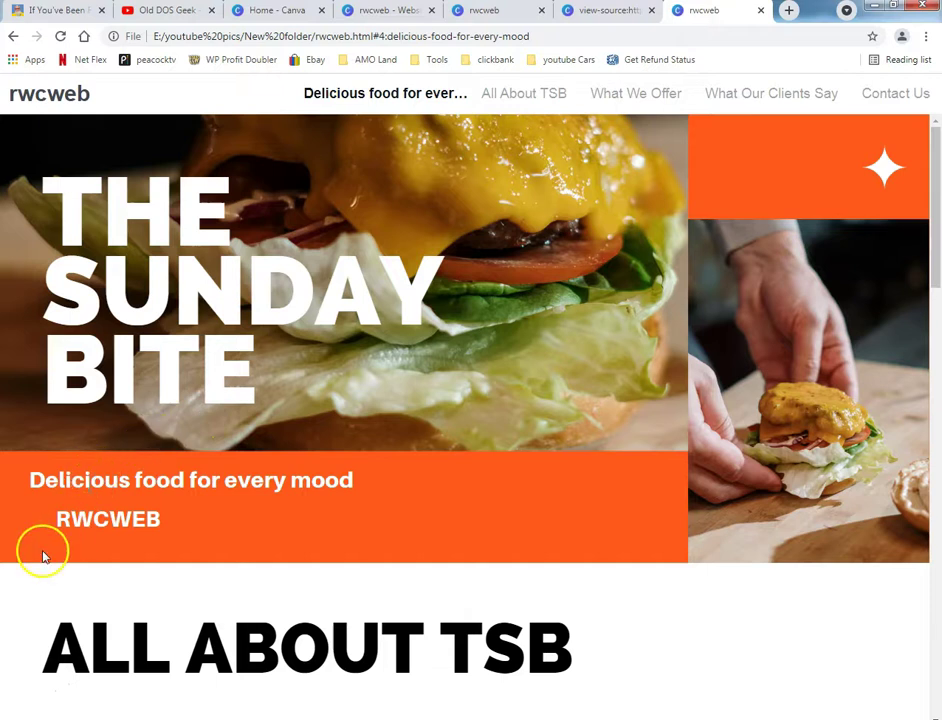
Examine every section of the local rwcweb page, from the Sunday Bite header down to Contact Us.
scroll(80, 517, "down", 2)
scroll(120, 490, "down", 1)
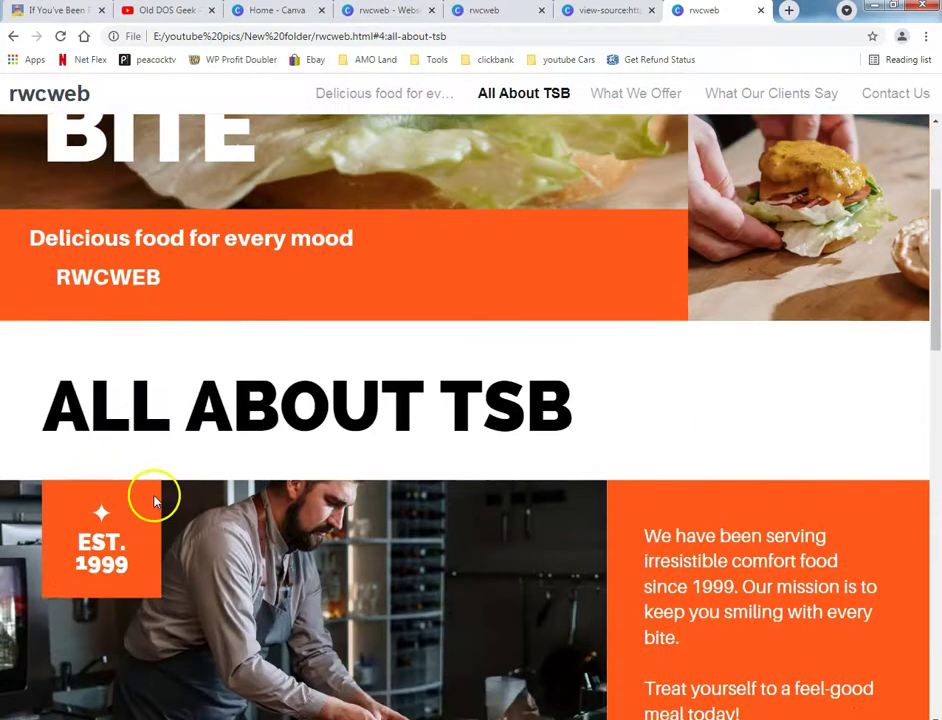
scroll(330, 450, "down", 2)
scroll(368, 458, "up", 4)
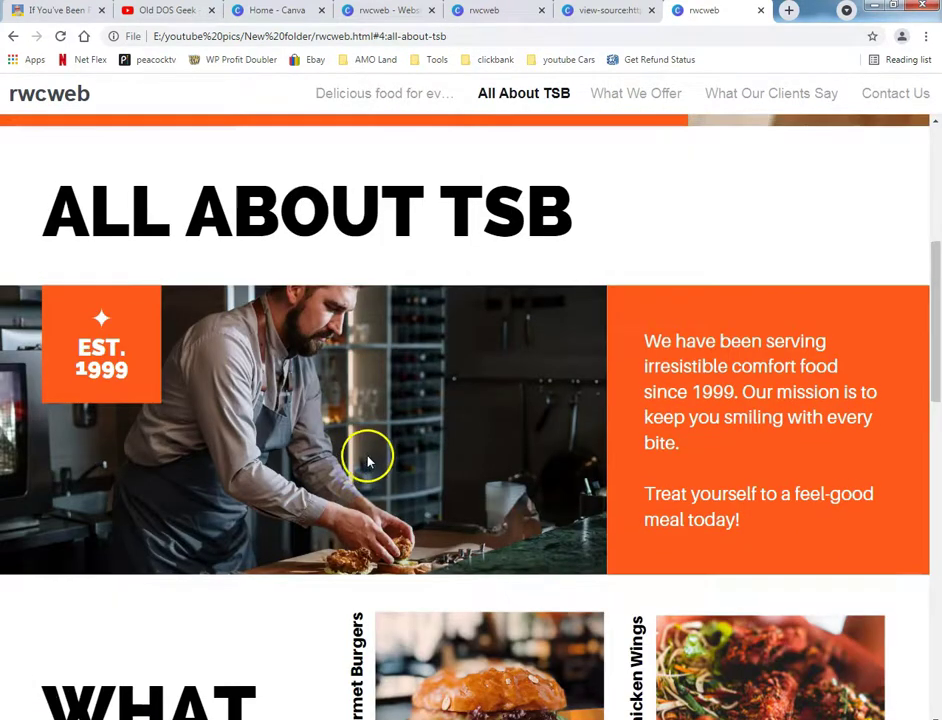
scroll(361, 465, "up", 1)
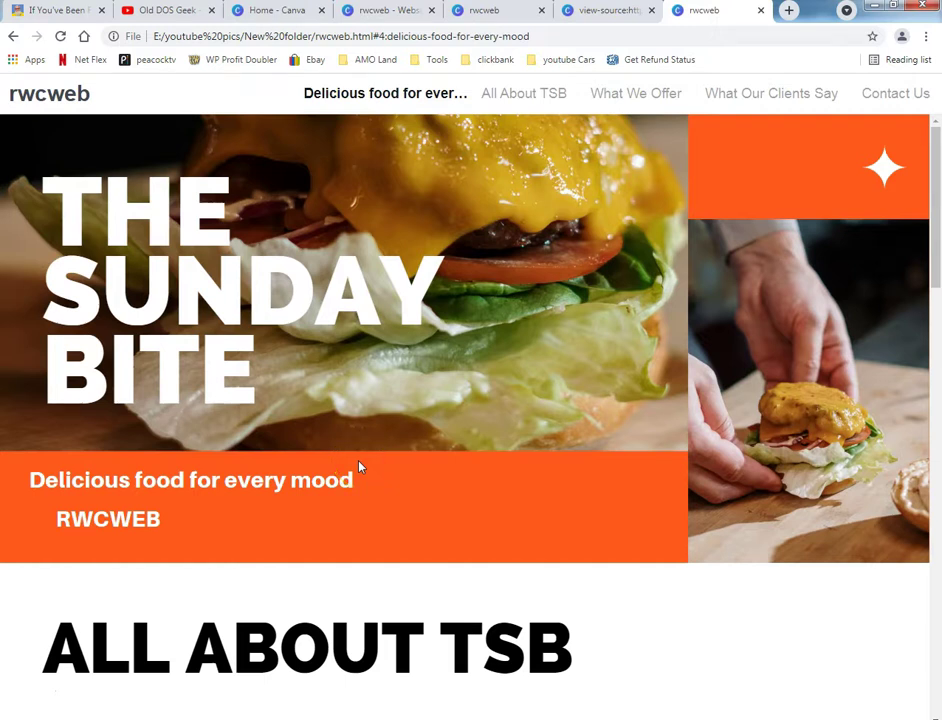
scroll(379, 393, "down", 6)
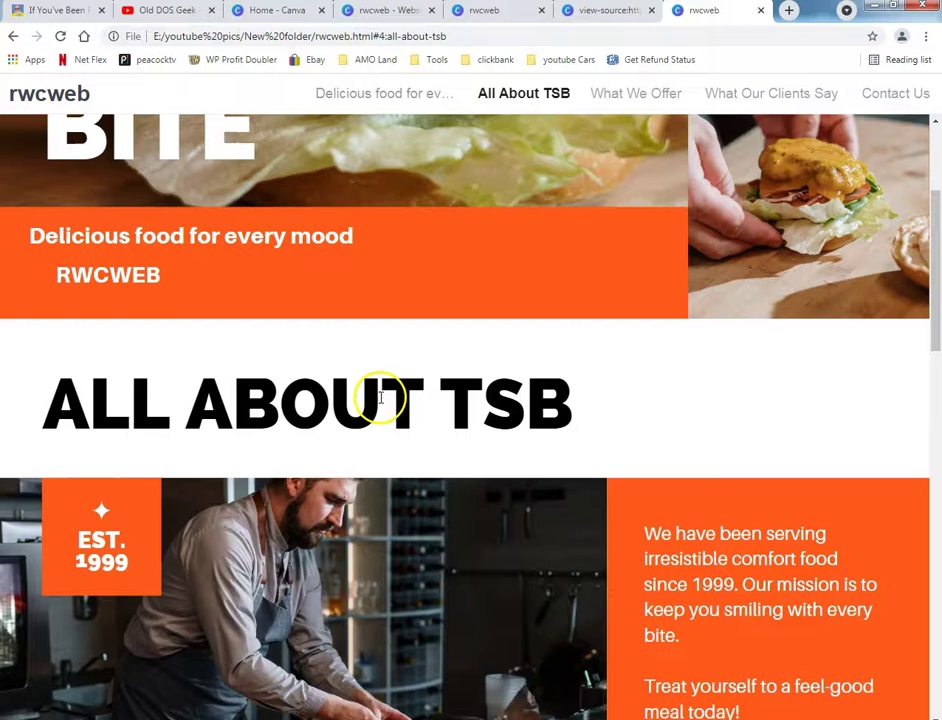
scroll(391, 425, "down", 8)
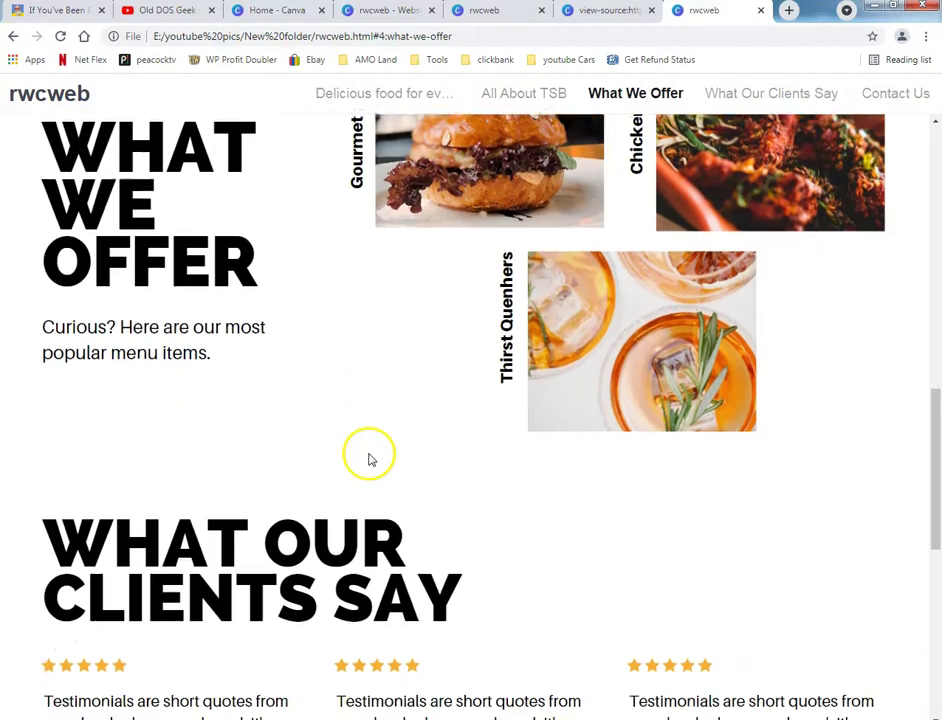
scroll(360, 468, "down", 2)
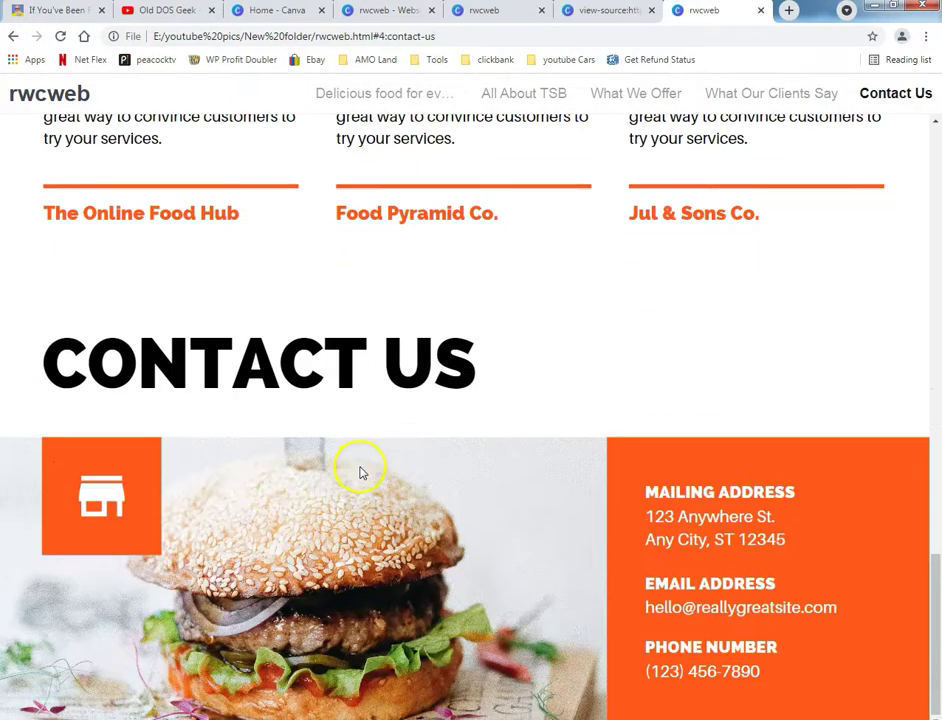
scroll(363, 474, "up", 1)
Close the page source view and highlight the full web address of the Canva-hosted rwcweb page.
left_click(590, 11)
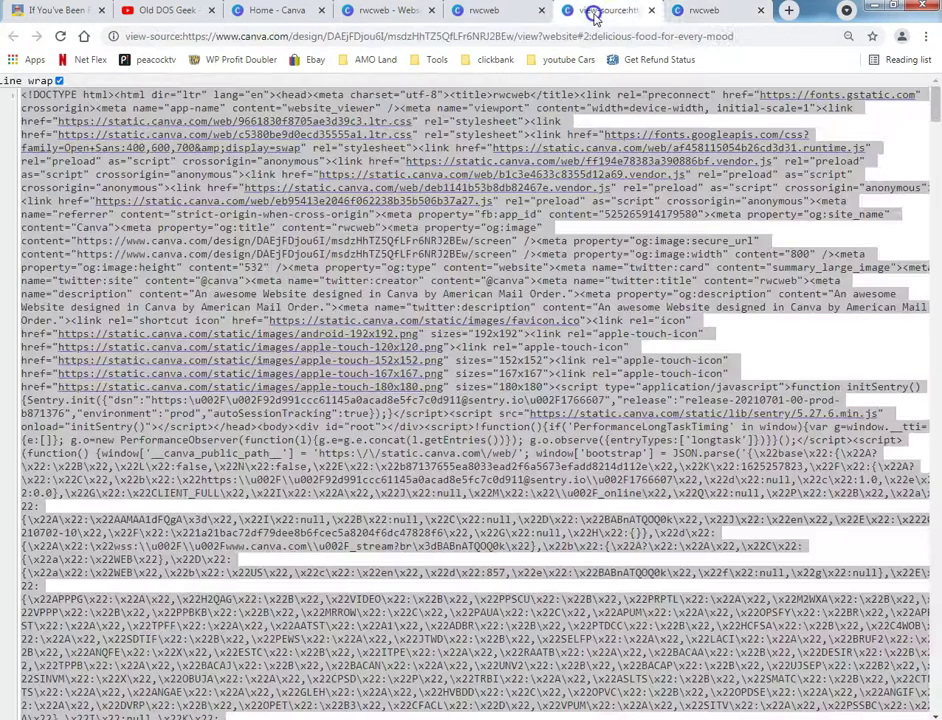
left_click(651, 10)
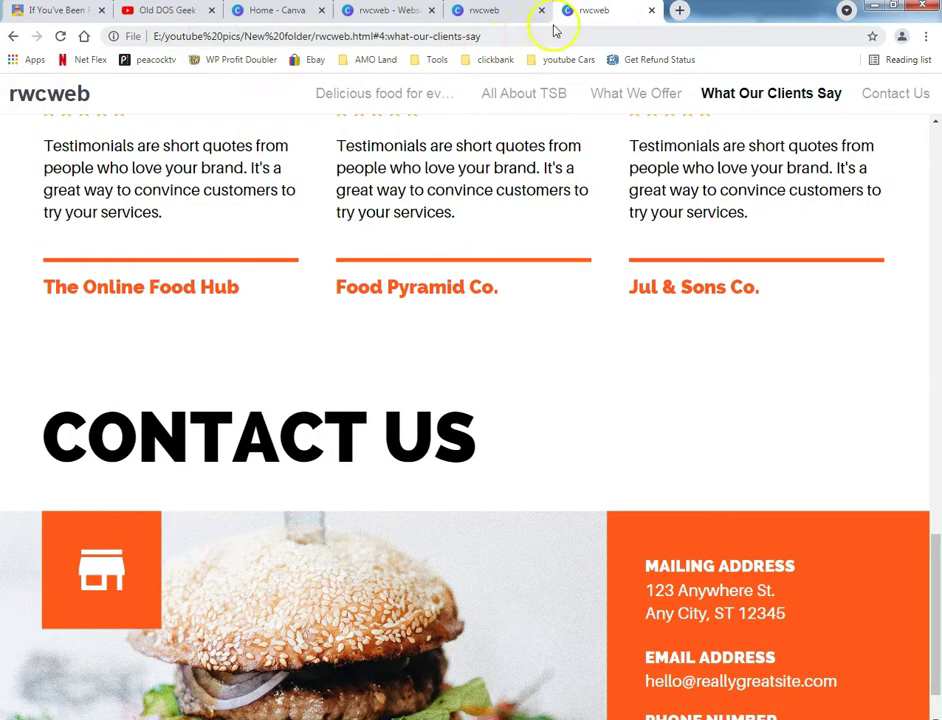
left_click(465, 15)
left_click_drag(118, 35, 669, 44)
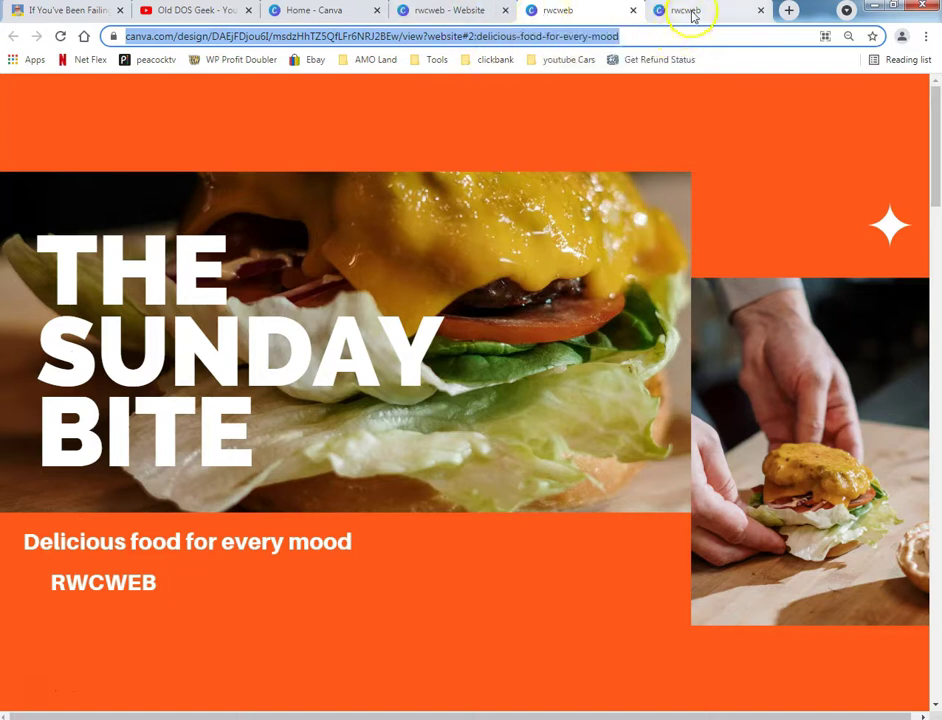
Examine the Canva-hosted rwcweb page down to All About TSB and back, then highlight its full web address.
left_click(265, 119)
scroll(260, 150, "down", 1)
scroll(261, 150, "down", 10)
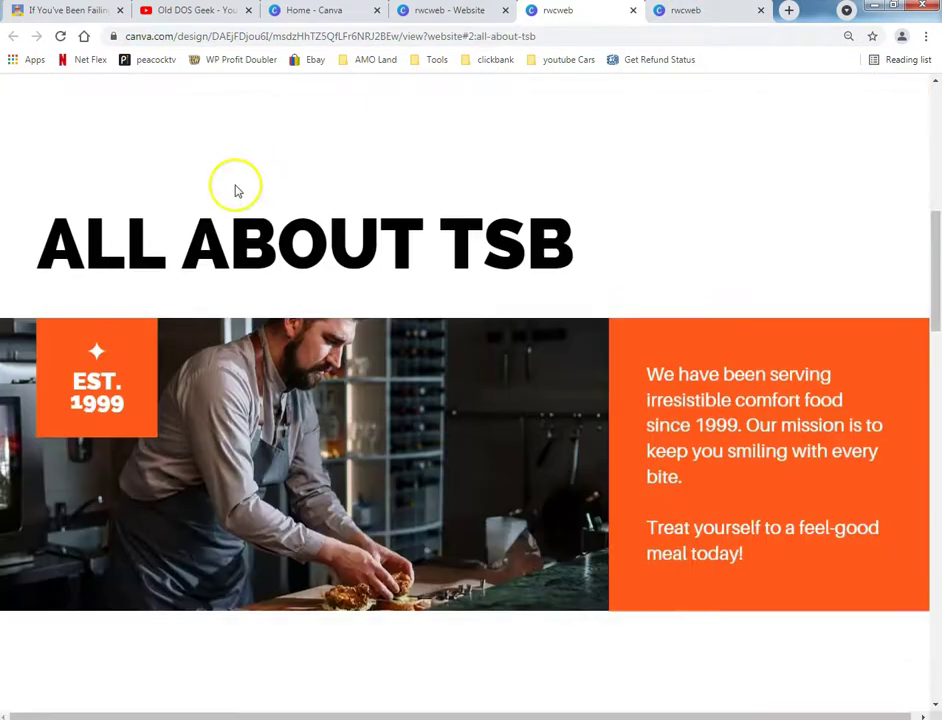
scroll(238, 237, "up", 10)
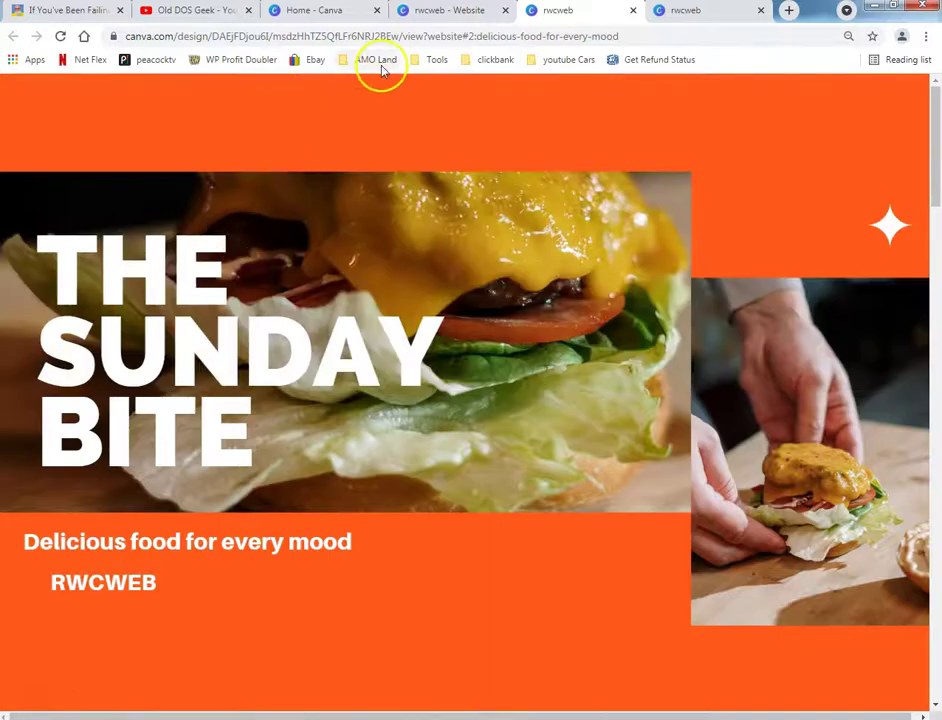
left_click(405, 38)
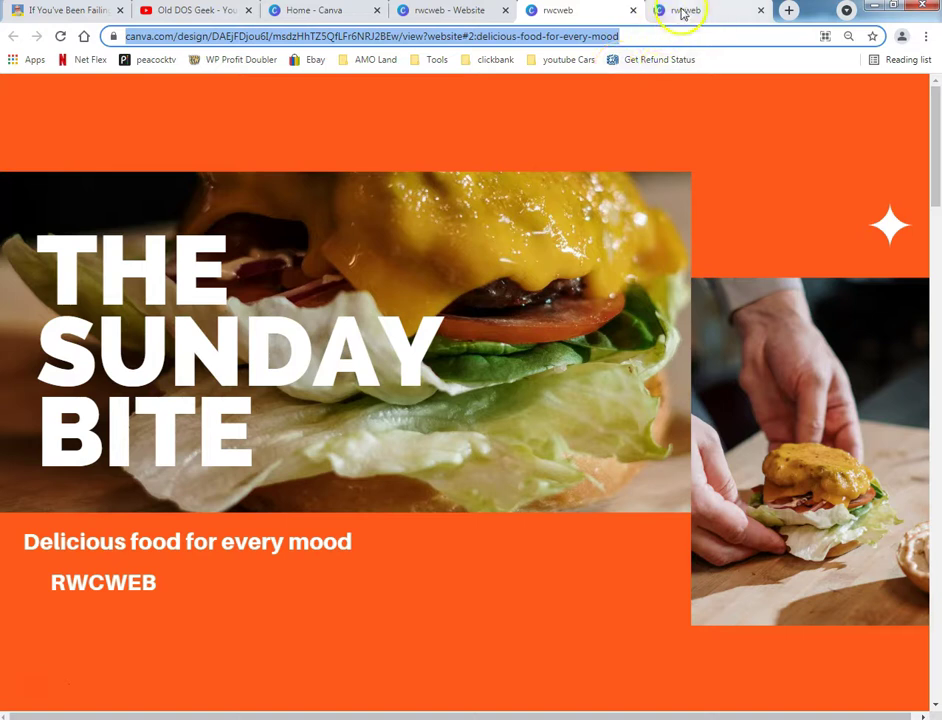
Review the local rwcweb.html page from the Sunday Bite header down to Contact Us, highlight the mailing address block, and return to the header.
left_click(676, 18)
scroll(300, 275, "down", 1)
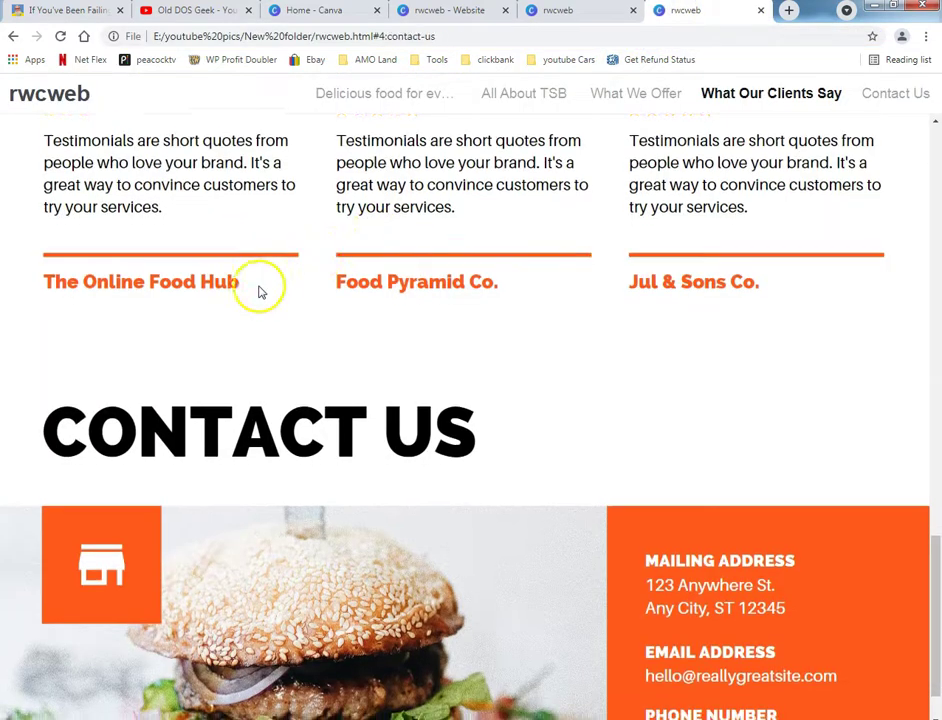
scroll(507, 438, "up", 15)
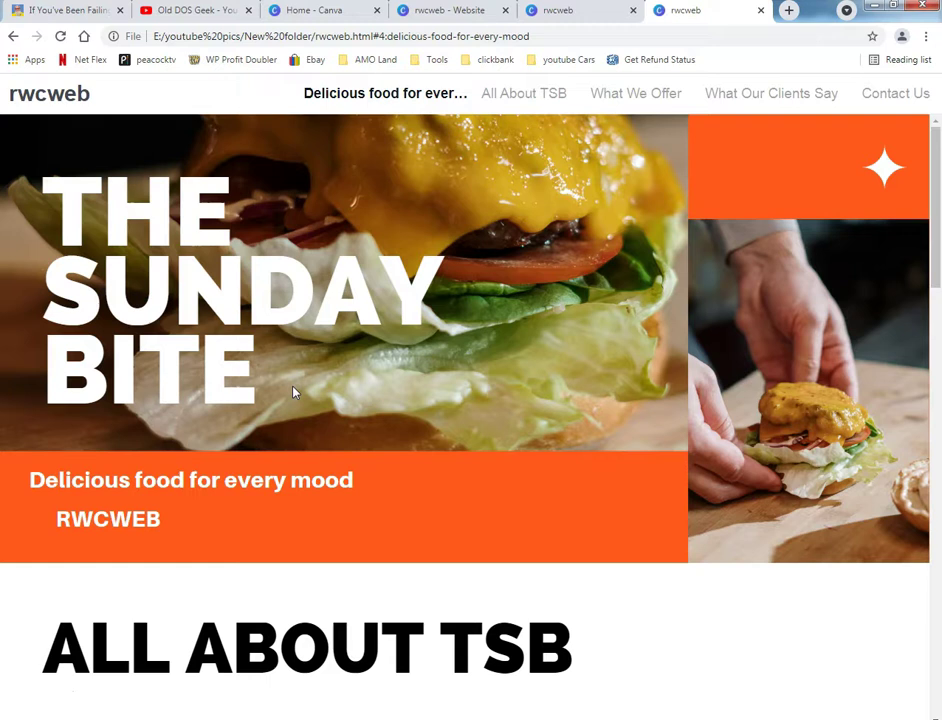
scroll(274, 410, "down", 10)
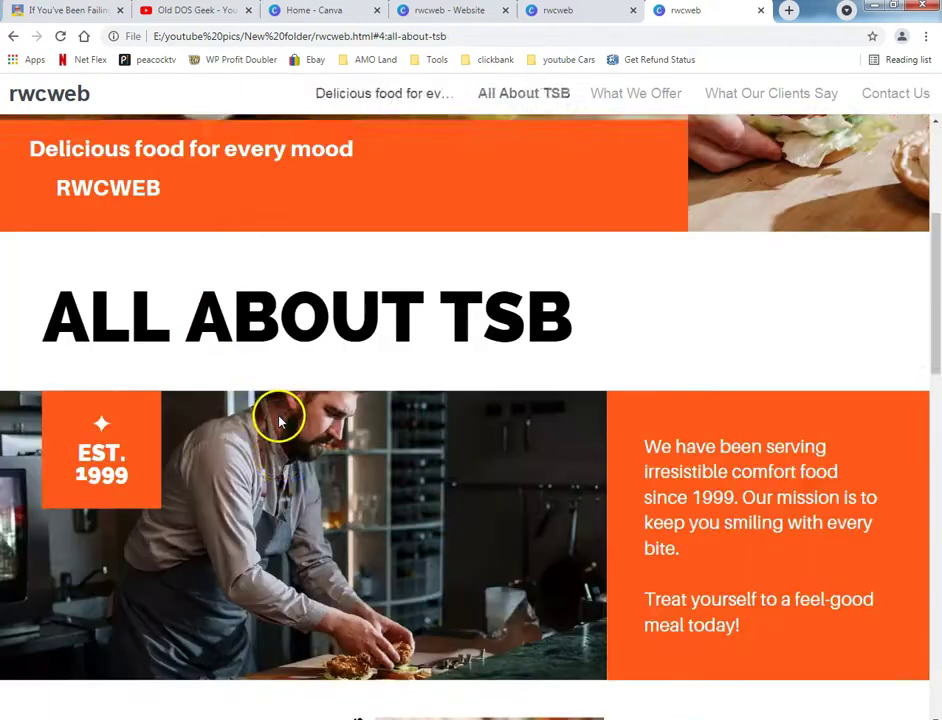
scroll(272, 424, "down", 5)
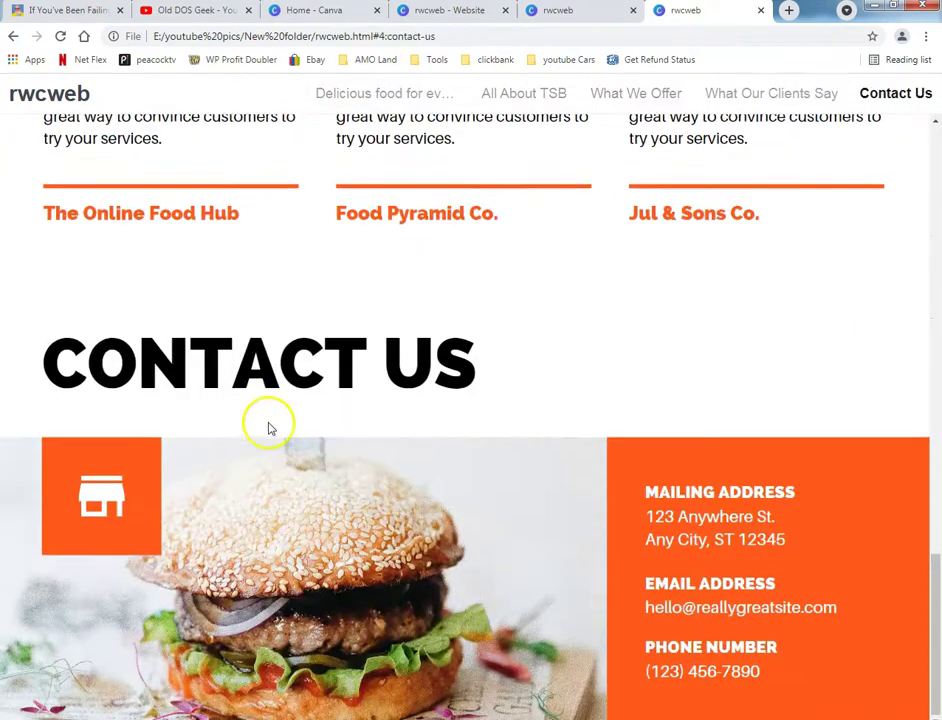
triple_click(645, 648)
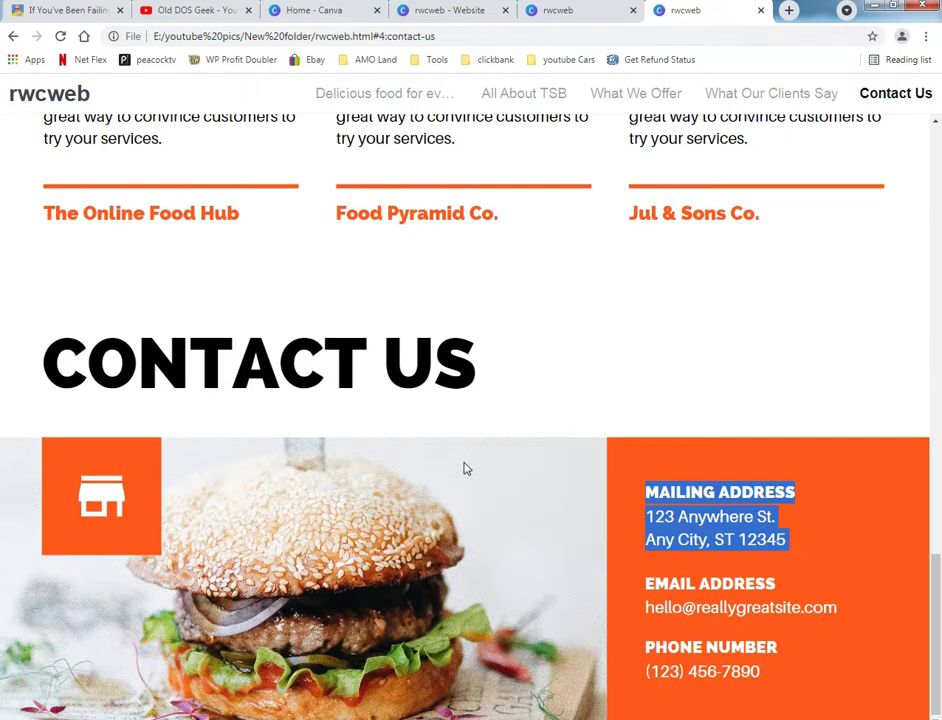
scroll(464, 468, "up", 20)
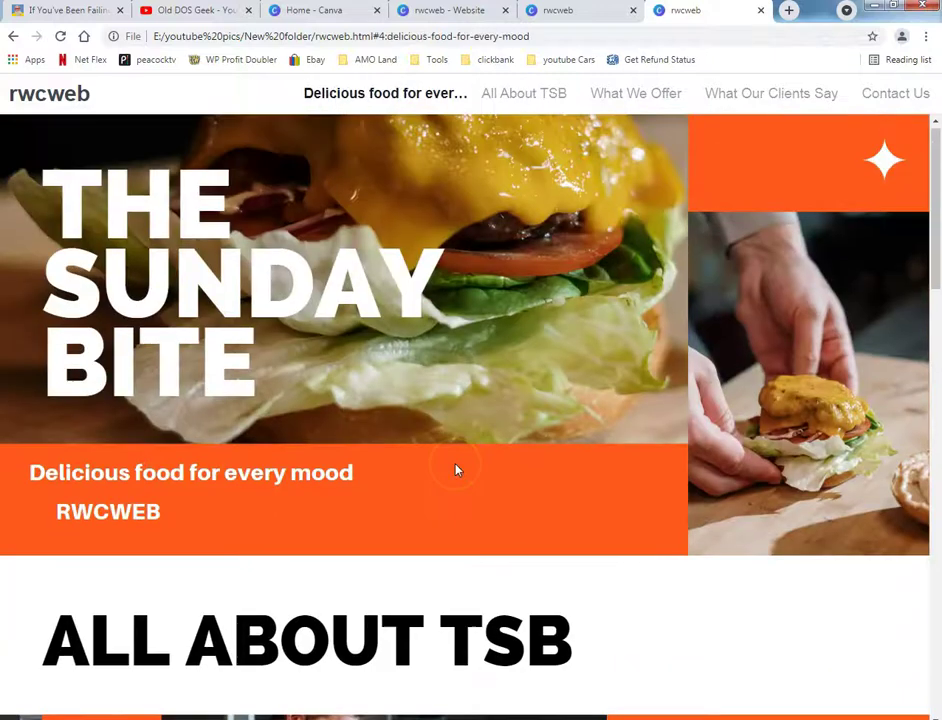
scroll(455, 470, "up", 1)
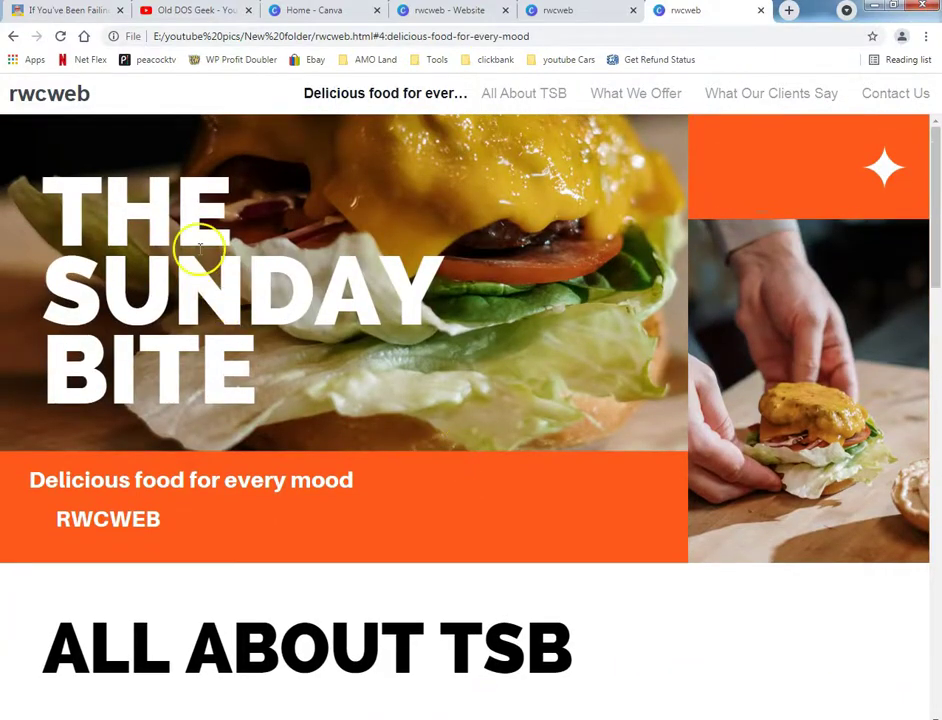
Inspect the saved rwcweb file and its available actions in File Explorer's New folder, then return to the local page in the browser.
left_click(520, 719)
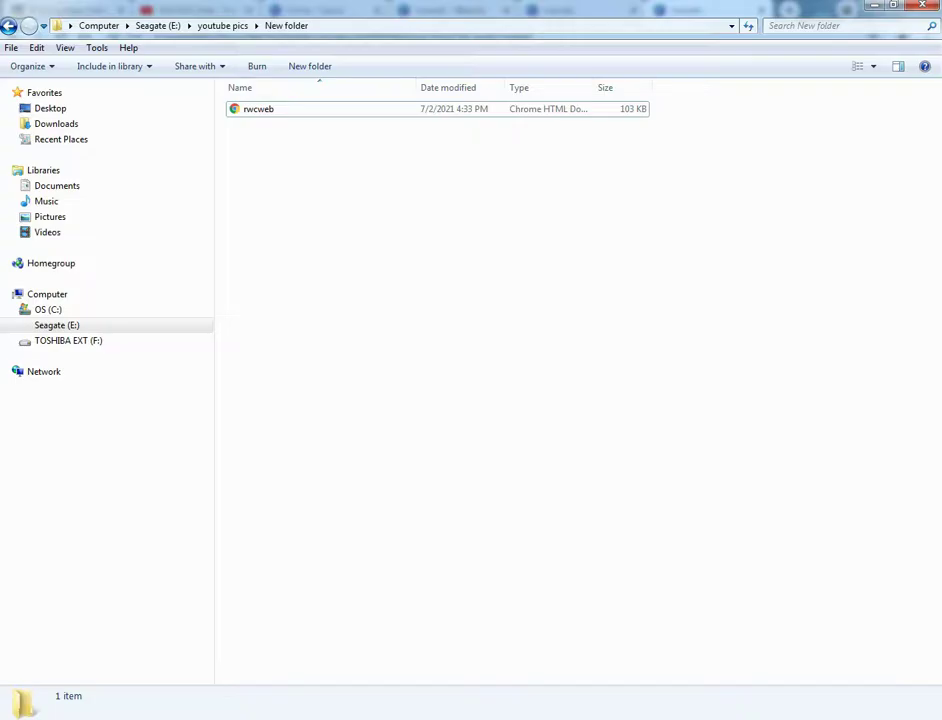
left_click(290, 114)
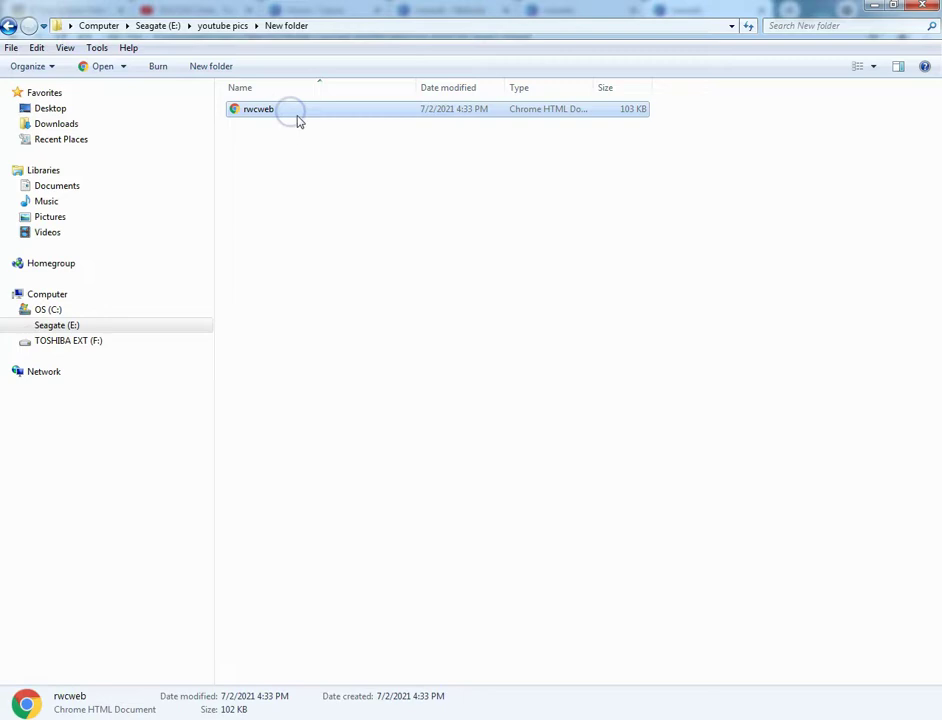
right_click(302, 114)
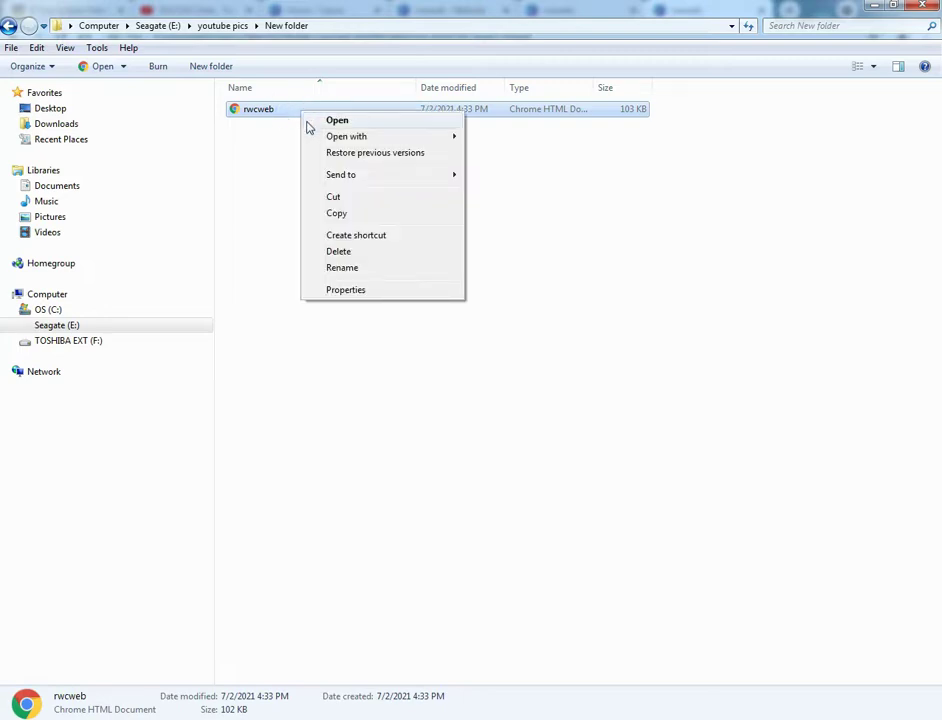
left_click(284, 187)
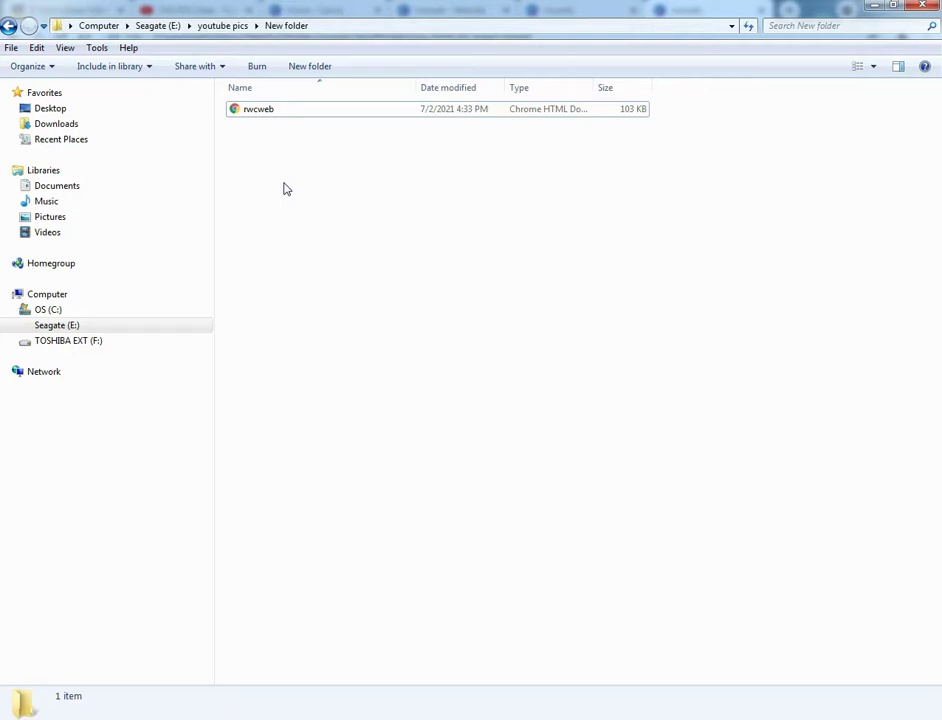
left_click(873, 8)
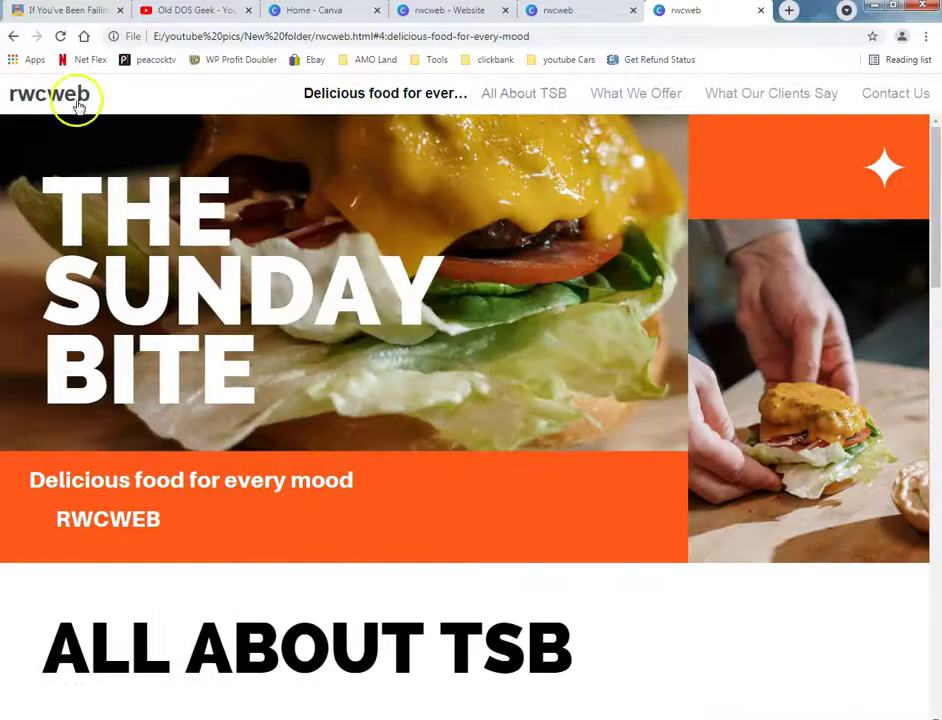
Look over the rwcweb.com landing page around its Tips & Tricks Revealed banner and affiliate marketing headlines.
left_click(87, 17)
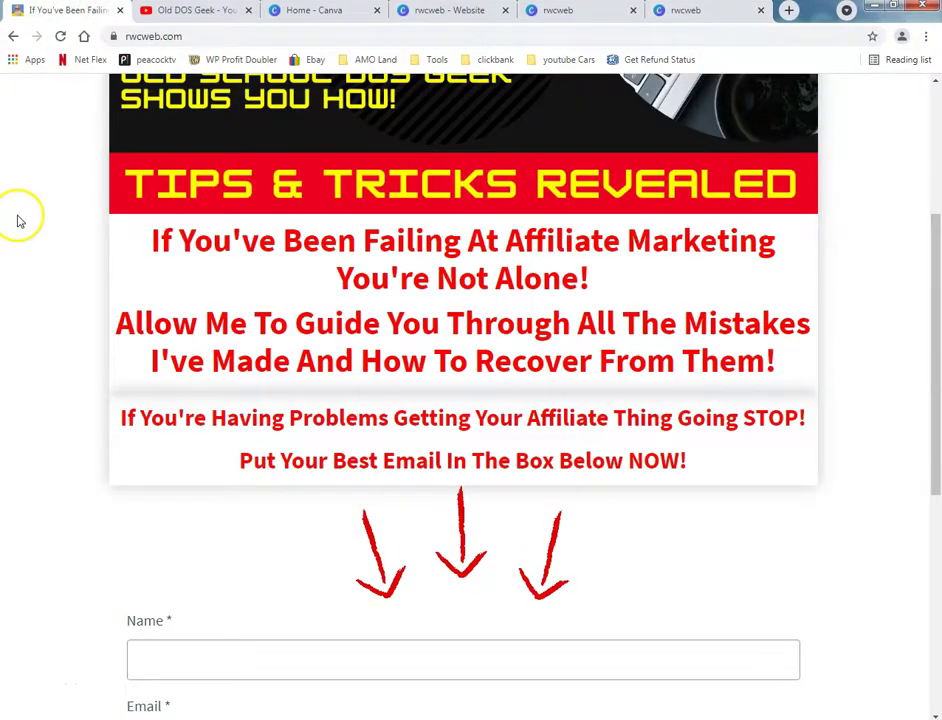
scroll(18, 220, "up", 2)
scroll(18, 220, "up", 2)
scroll(17, 222, "down", 6)
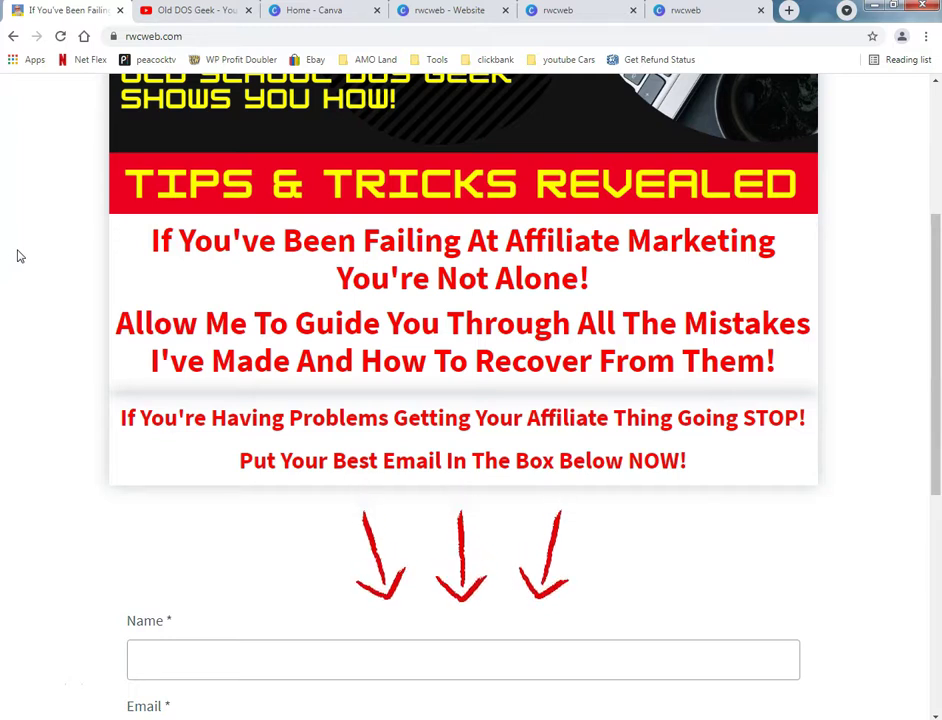
scroll(17, 254, "up", 3)
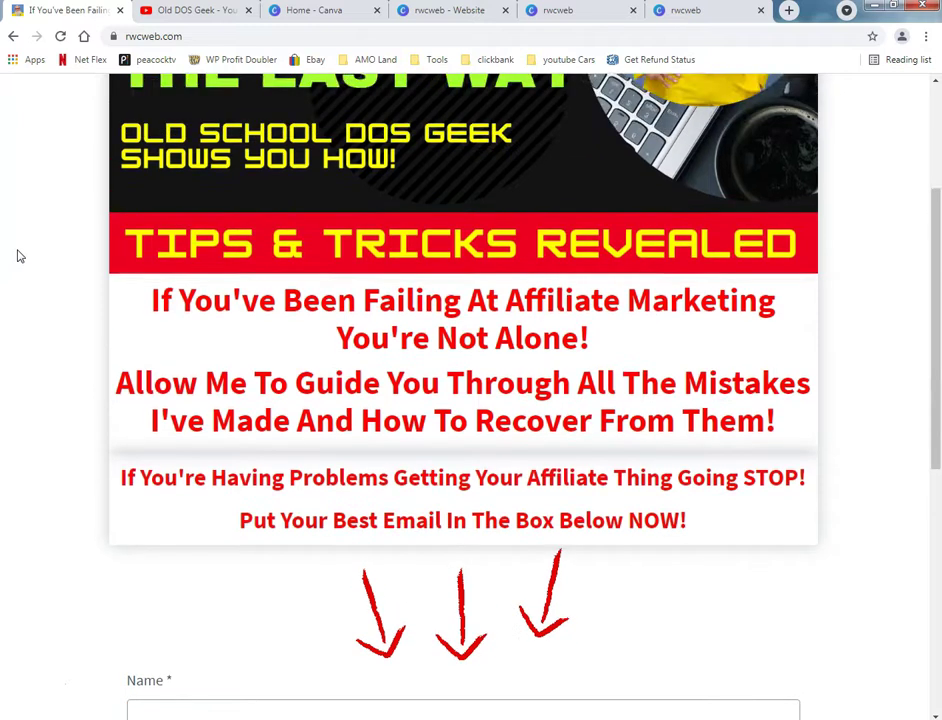
Switch to the Canva home page and dismiss the open list of design types.
left_click(497, 16)
left_click(326, 14)
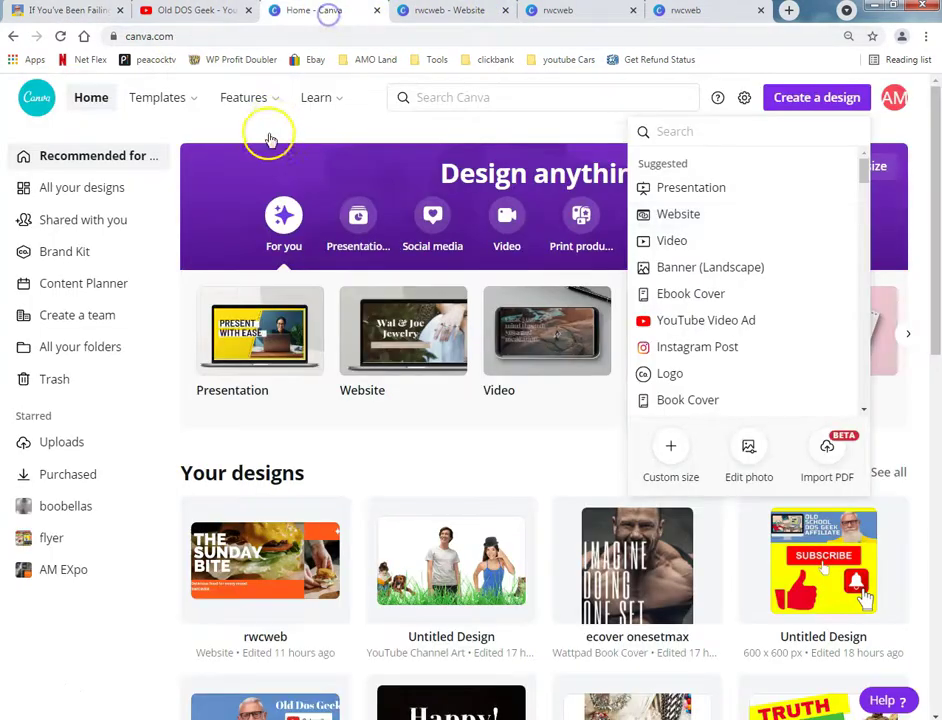
left_click(115, 628)
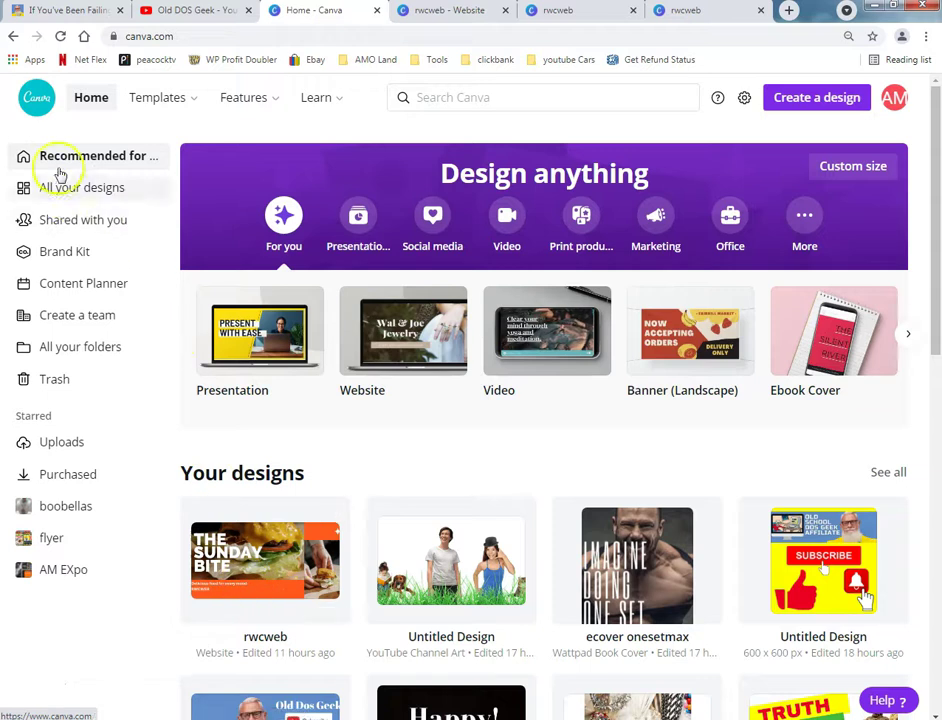
Return to the rwcweb.com landing page and examine it from the header to the Name and Email sign-up form and back.
left_click(70, 10)
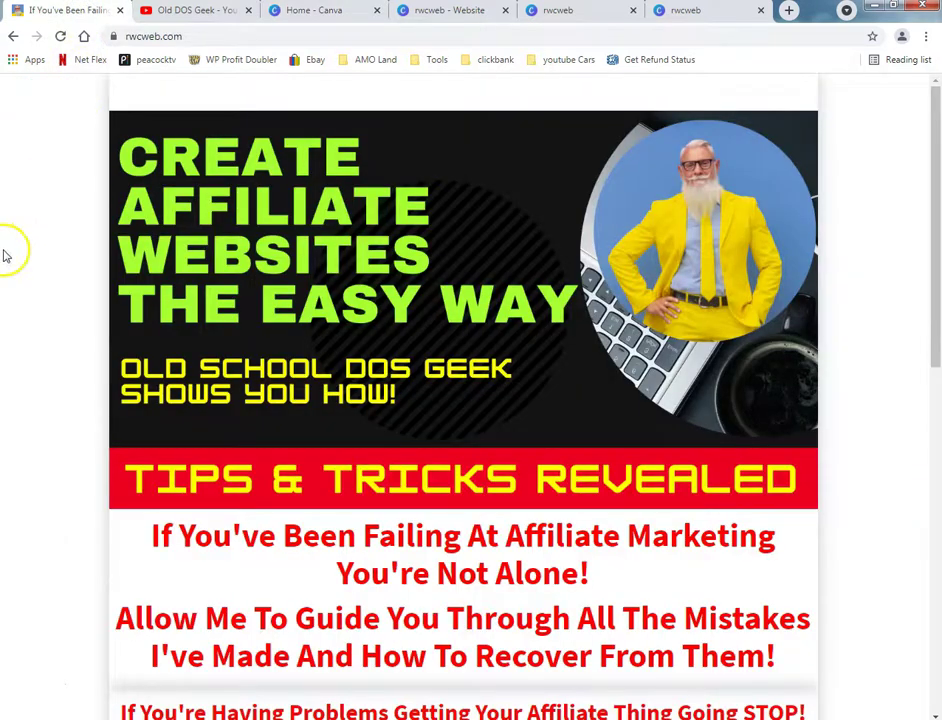
scroll(4, 252, "down", 3)
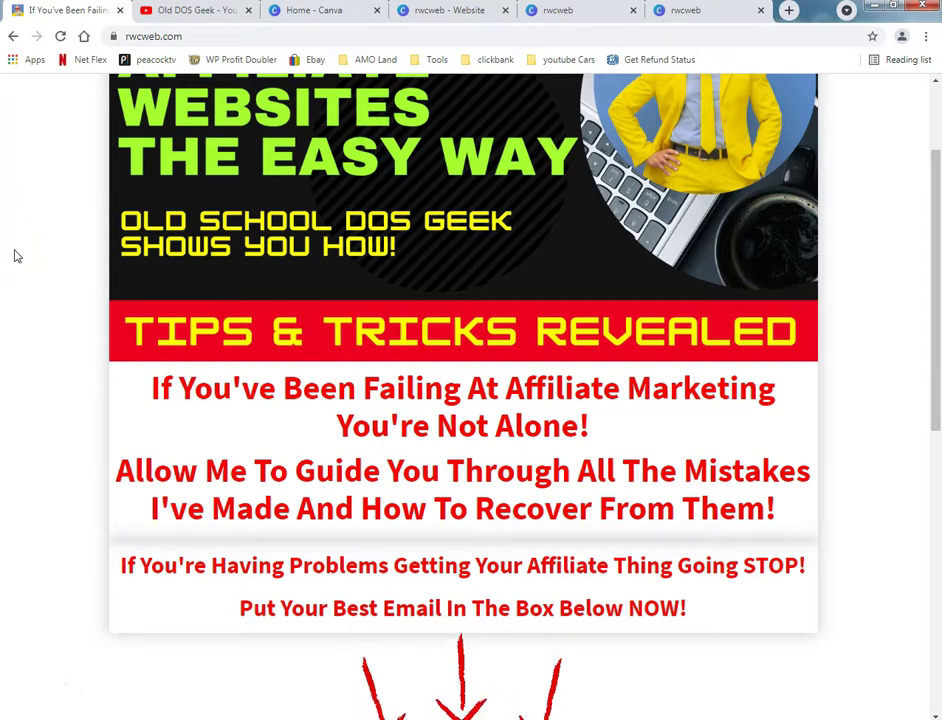
scroll(14, 257, "down", 3)
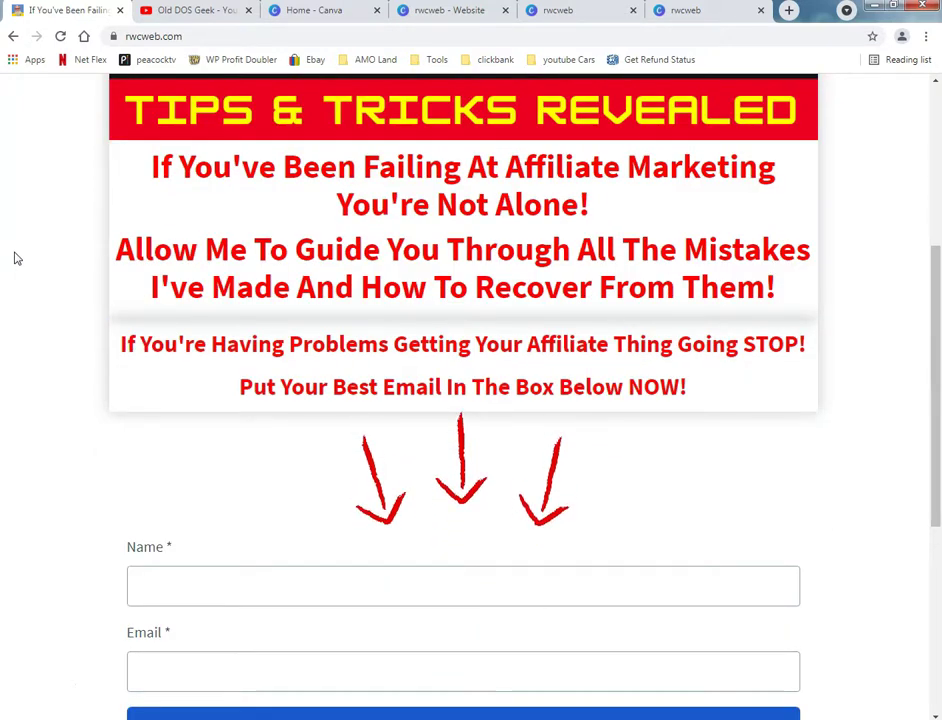
scroll(14, 258, "down", 2)
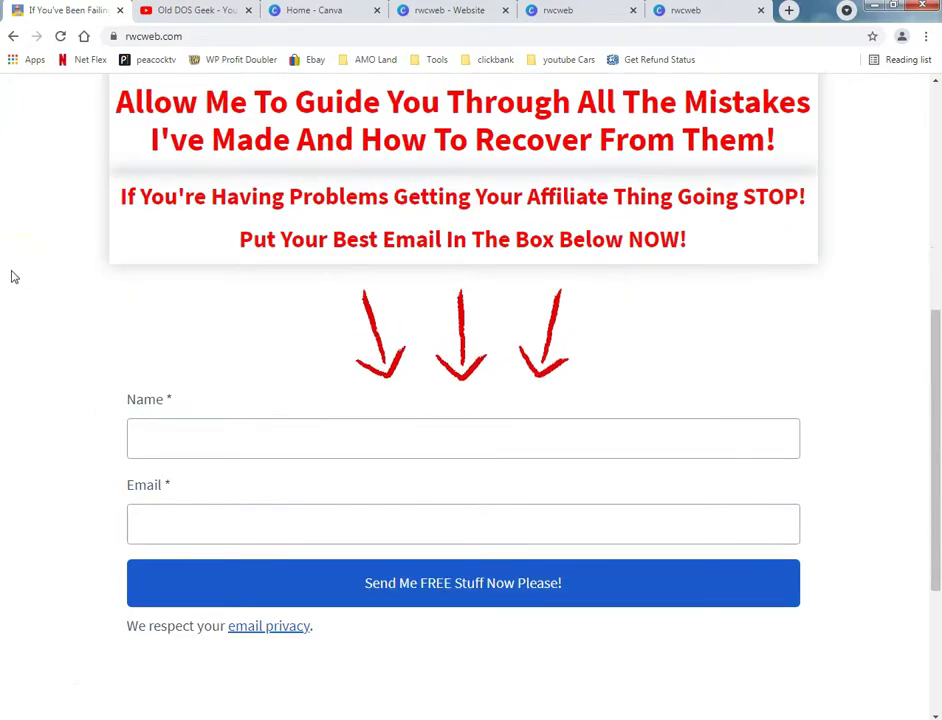
scroll(12, 275, "up", 4)
scroll(40, 99, "up", 3)
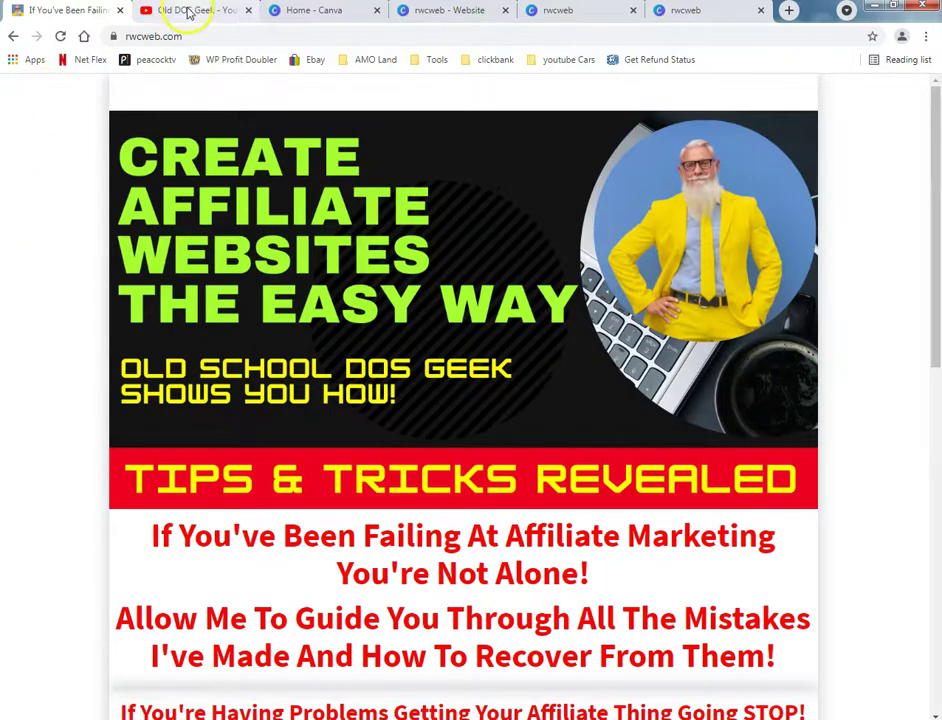
Switch to the Old DOS Geek YouTube channel and browse its list of uploaded videos.
left_click(188, 12)
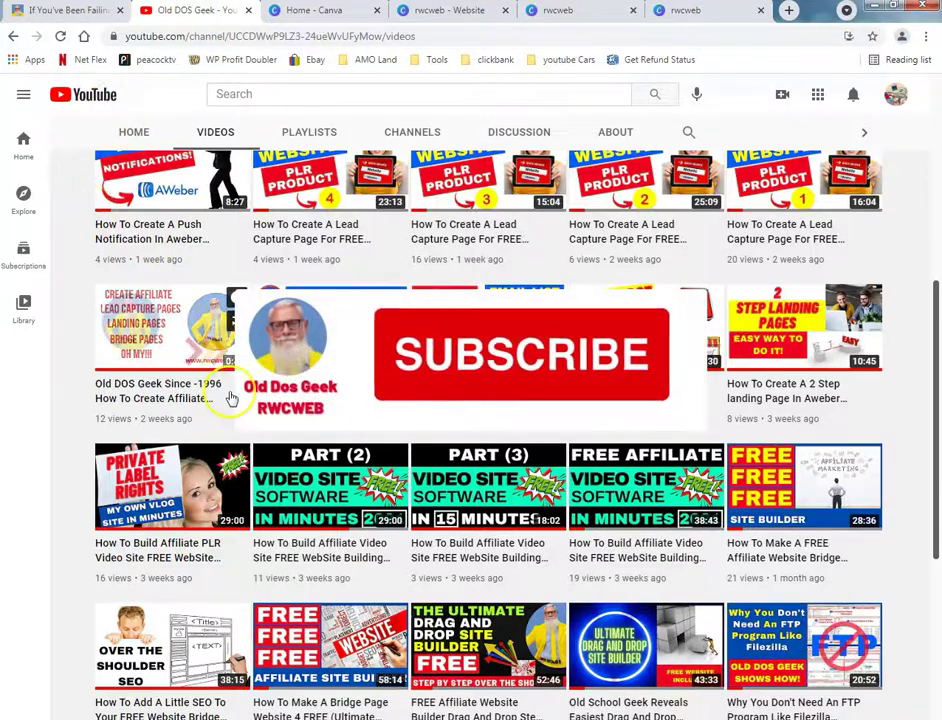
scroll(230, 398, "down", 2)
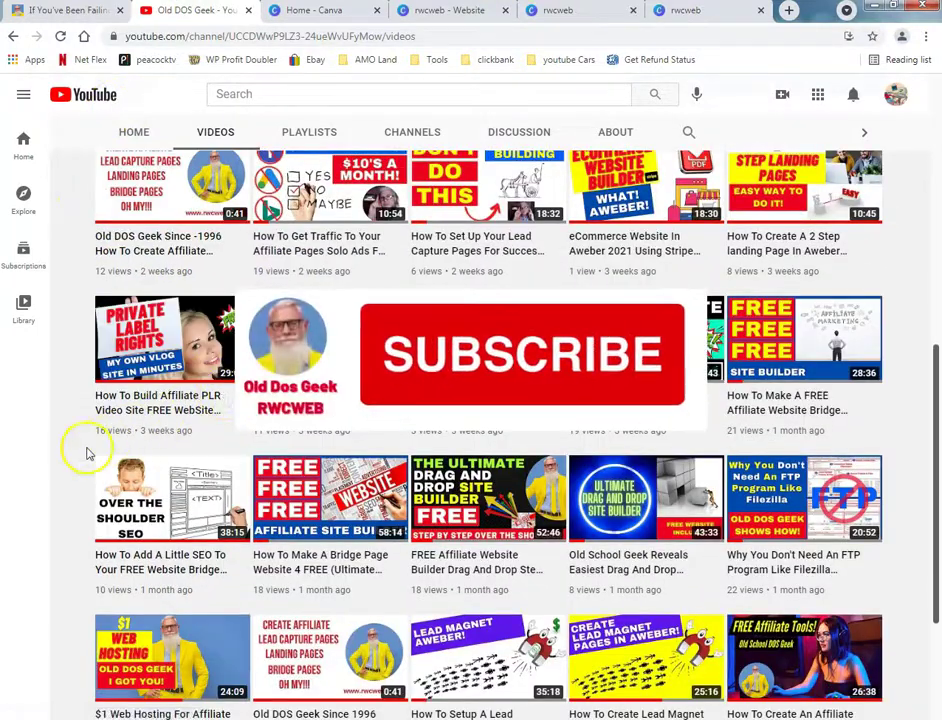
scroll(86, 453, "down", 3)
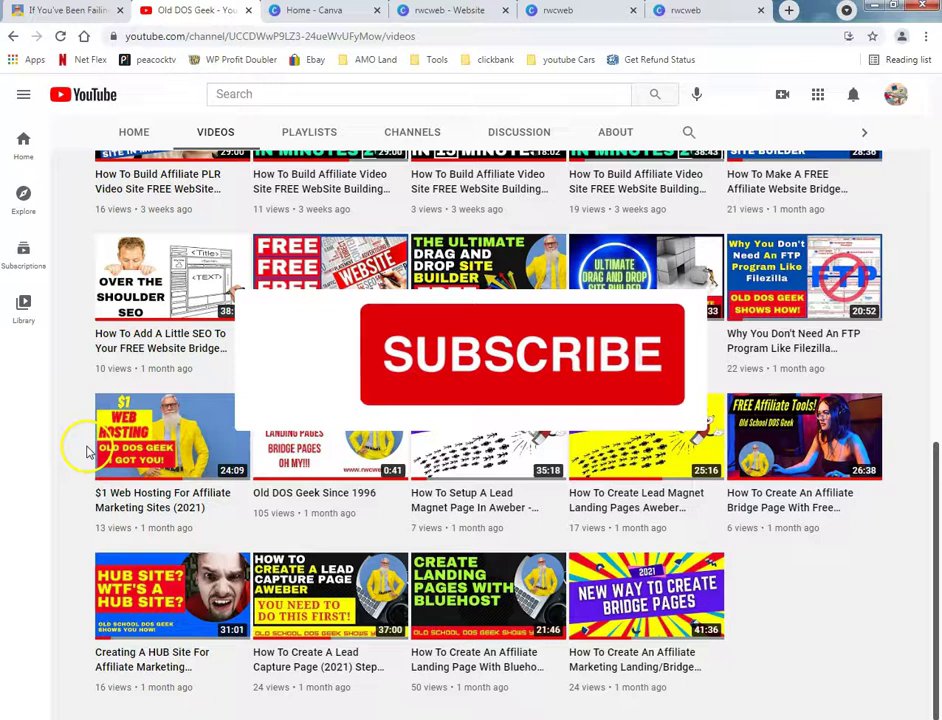
scroll(86, 450, "up", 3)
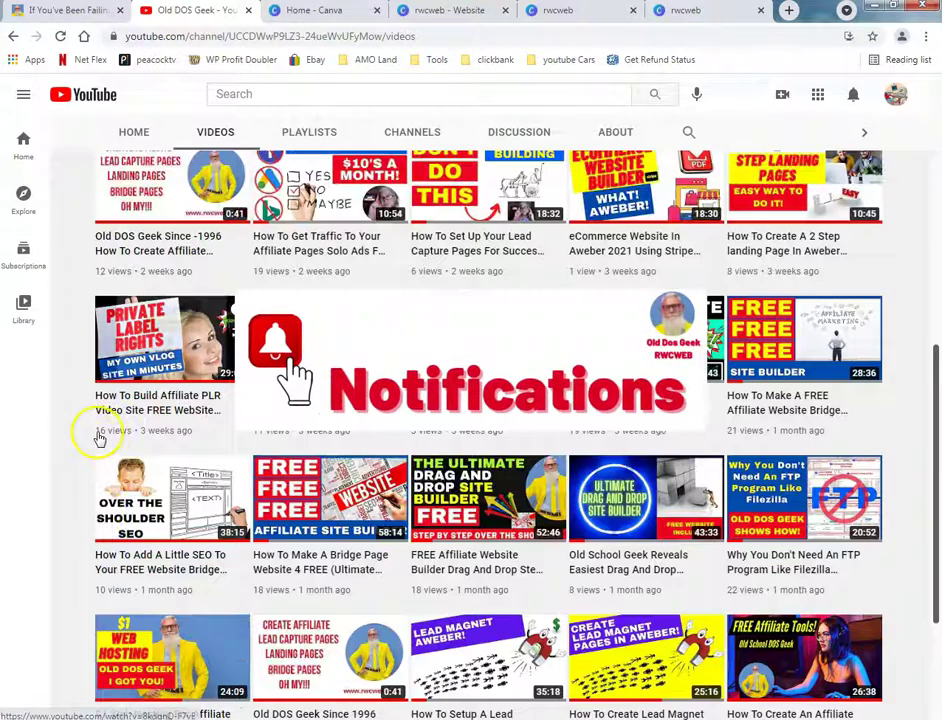